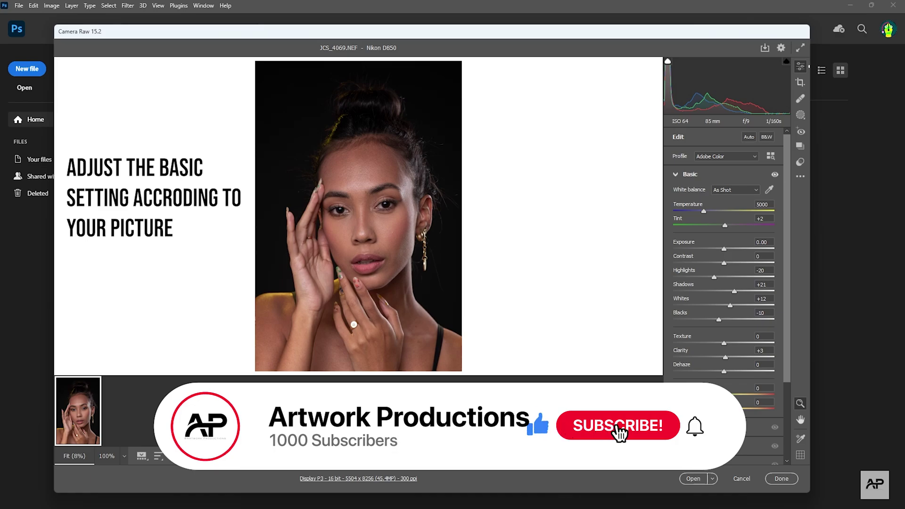
Compare the basic adjustments on and off, raise Exposure to +0.20, and open the photo in Photoshop
{"action": "left_click", "coordinate": [653, 456]}
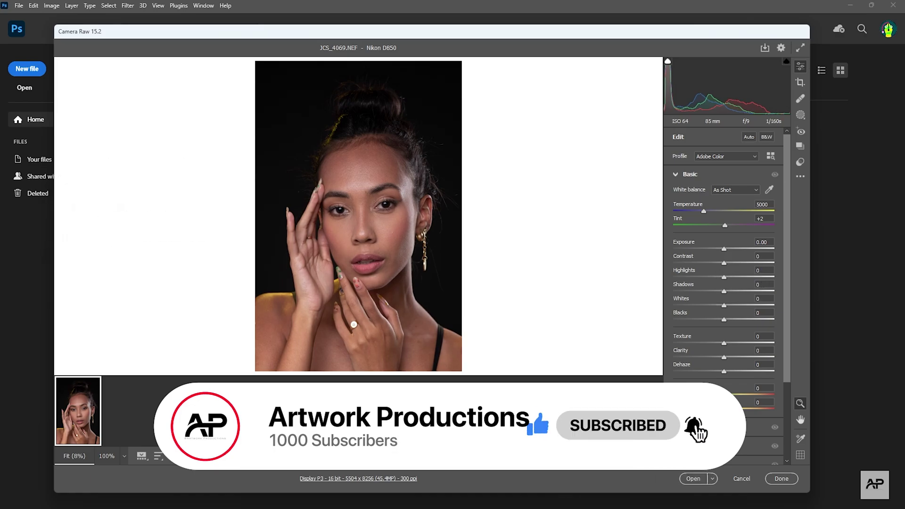
{"action": "left_click", "coordinate": [688, 459]}
{"action": "left_click_drag", "start_coordinate": [726, 249], "coordinate": [728, 250]}
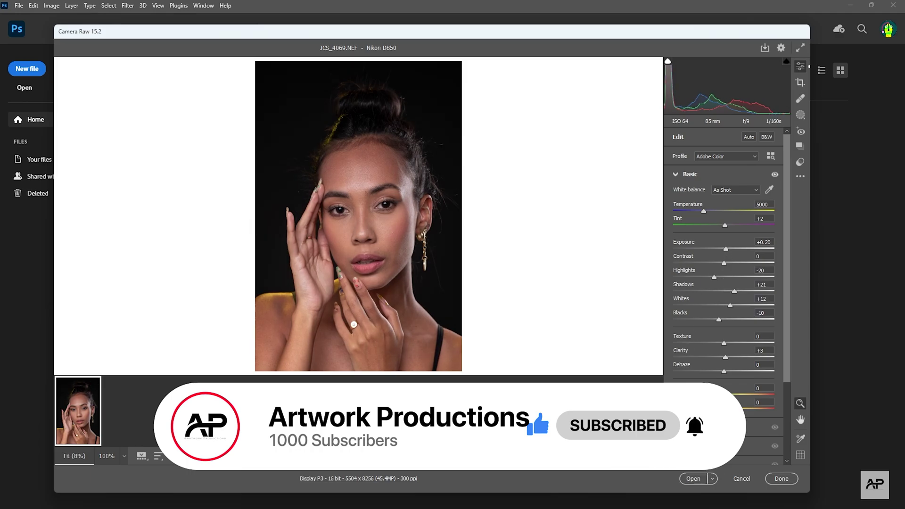
{"action": "left_click", "coordinate": [692, 479]}
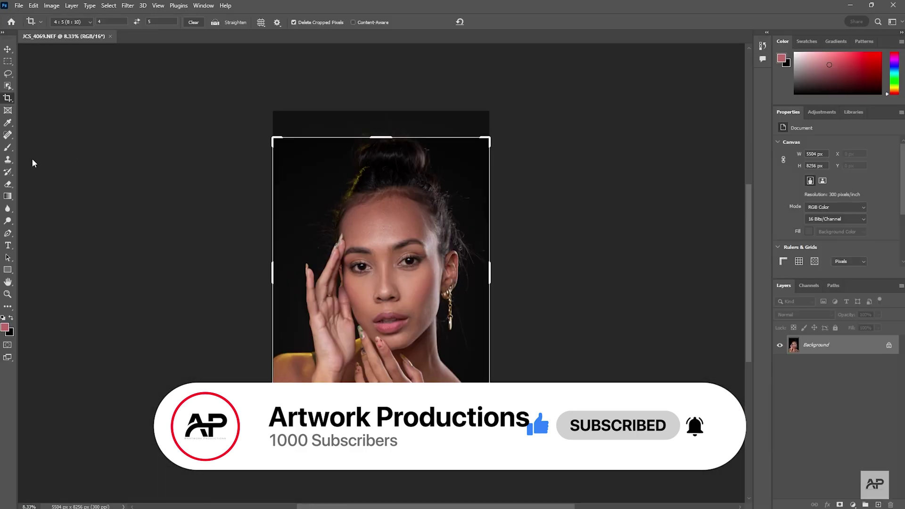
Duplicate the Background layer and add an empty layer named 'blemishes' above it
{"action": "right_click", "coordinate": [8, 147]}
{"action": "left_click", "coordinate": [42, 152]}
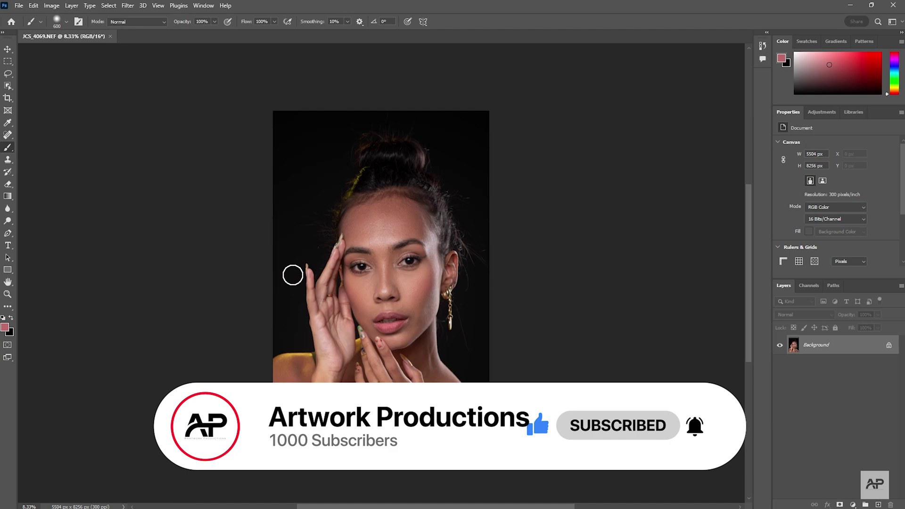
{"action": "scroll", "coordinate": [315, 268], "scroll_direction": "up", "scroll_amount": 3}
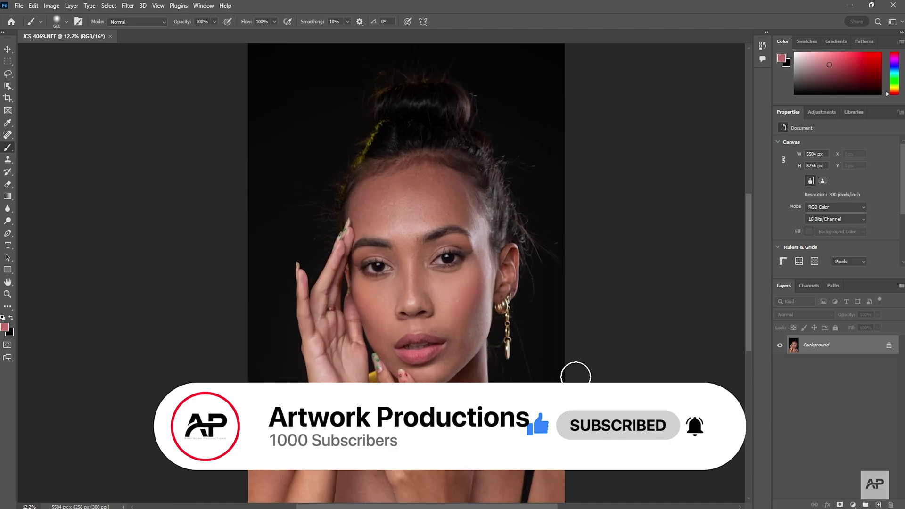
{"action": "left_click_drag", "start_coordinate": [855, 349], "coordinate": [877, 505]}
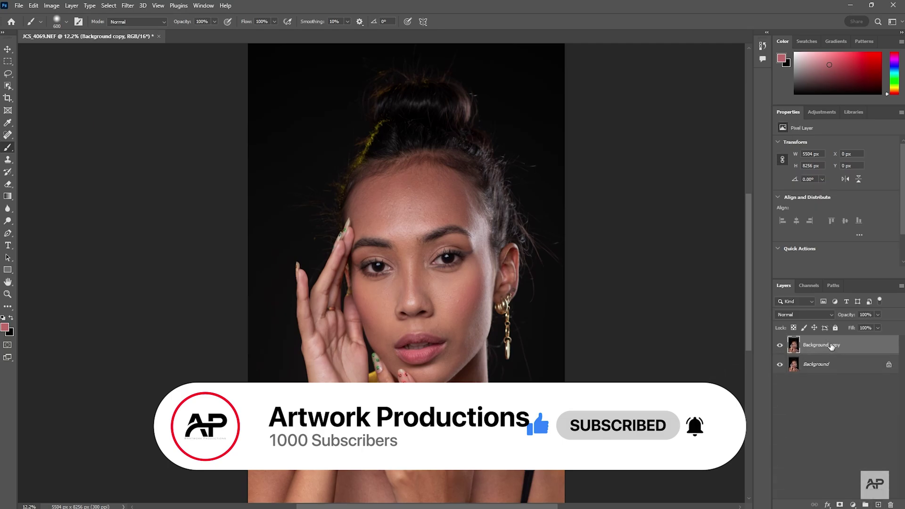
{"action": "scroll", "coordinate": [420, 233], "scroll_direction": "up", "scroll_amount": 1}
{"action": "scroll", "coordinate": [418, 230], "scroll_direction": "up", "scroll_amount": 2}
{"action": "scroll", "coordinate": [418, 229], "scroll_direction": "up", "scroll_amount": 1}
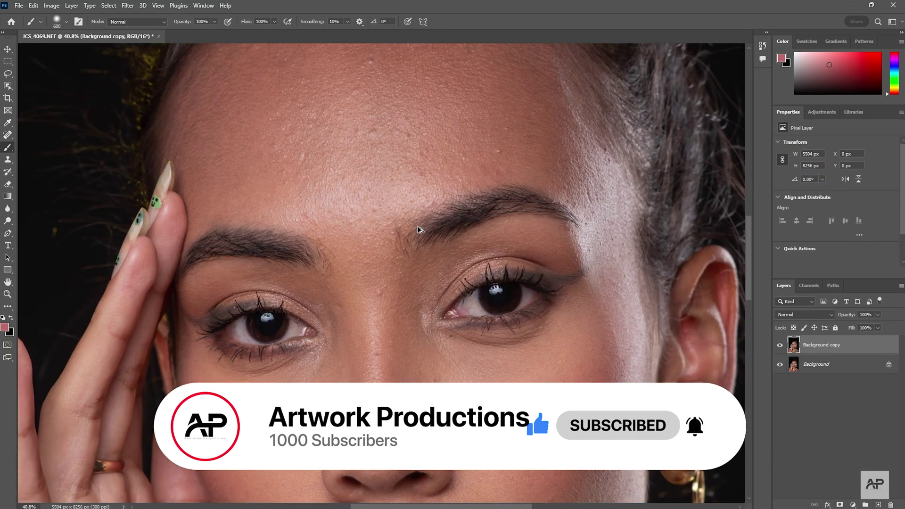
{"action": "scroll", "coordinate": [421, 237], "scroll_direction": "up", "scroll_amount": 1}
{"action": "left_click_drag", "start_coordinate": [421, 238], "coordinate": [417, 264]}
{"action": "key", "text": "ctrl+shift+alt+n"}
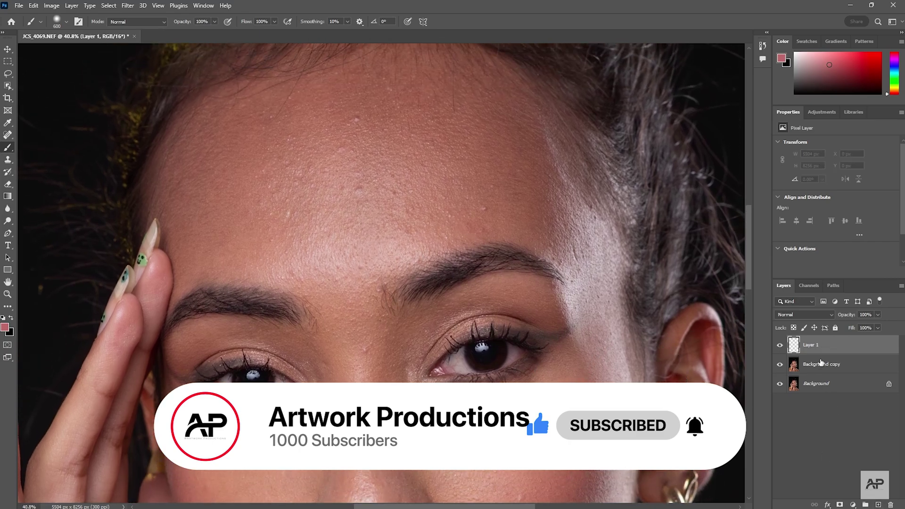
{"action": "type", "text": "Blemishes"}
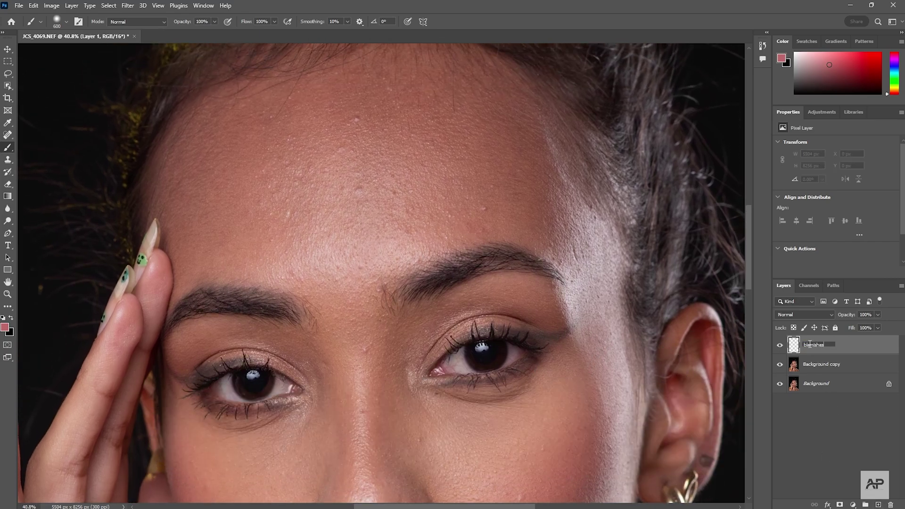
{"action": "key", "text": "Return"}
Switch to the Healing Brush and sample clean forehead skin as the source
{"action": "right_click", "coordinate": [8, 135]}
{"action": "left_click", "coordinate": [40, 142]}
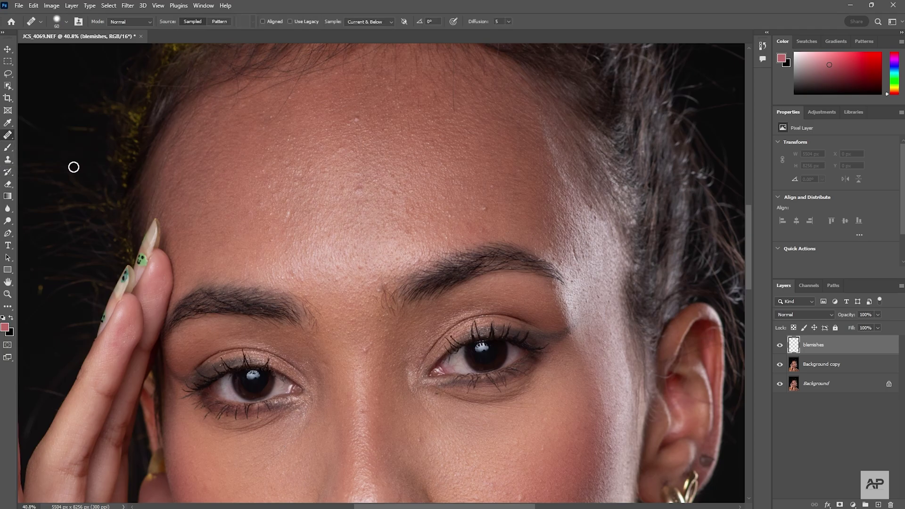
{"action": "scroll", "coordinate": [389, 230], "scroll_direction": "up", "scroll_amount": 1}
{"action": "right_click", "coordinate": [415, 210]}
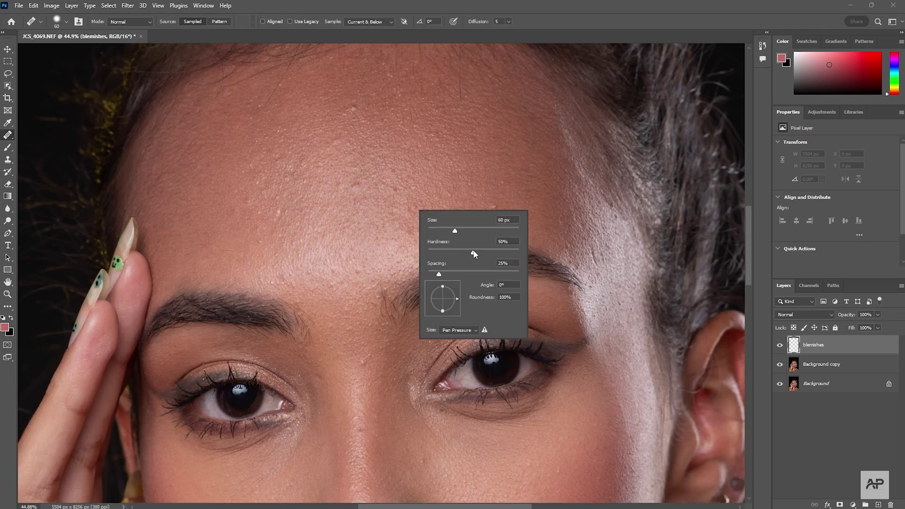
{"action": "left_click", "coordinate": [422, 200]}
{"action": "key", "text": "Return"}
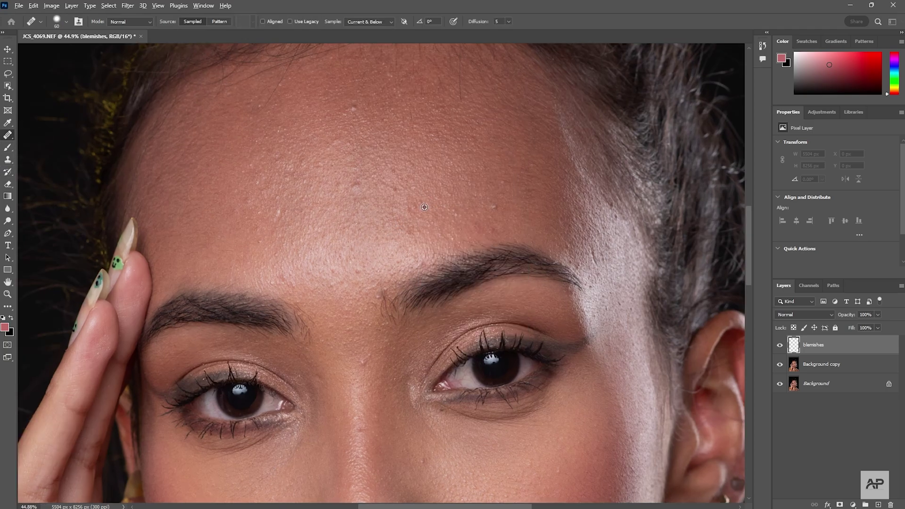
{"action": "left_click", "coordinate": [425, 207], "text": "alt"}
Heal the blemishes on the forehead, brows, cheeks and near the mouth
{"action": "left_click", "coordinate": [423, 202]}
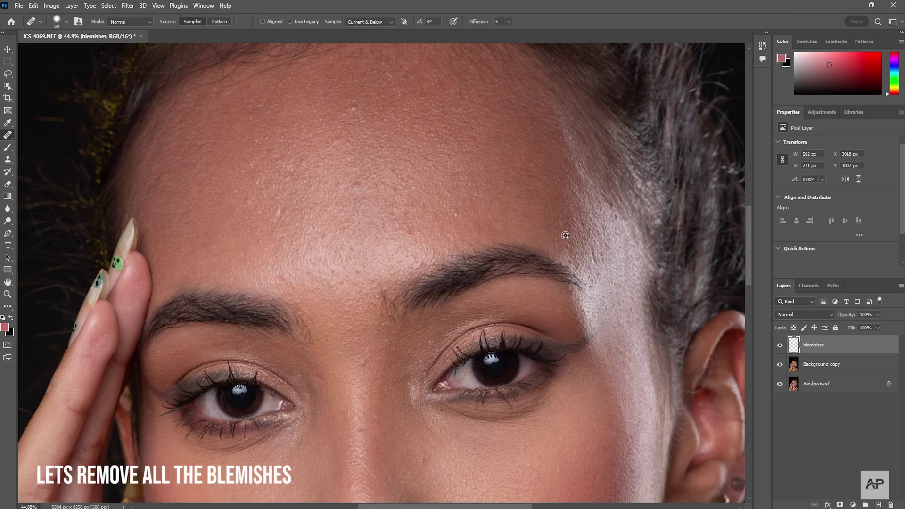
{"action": "left_click", "coordinate": [576, 263]}
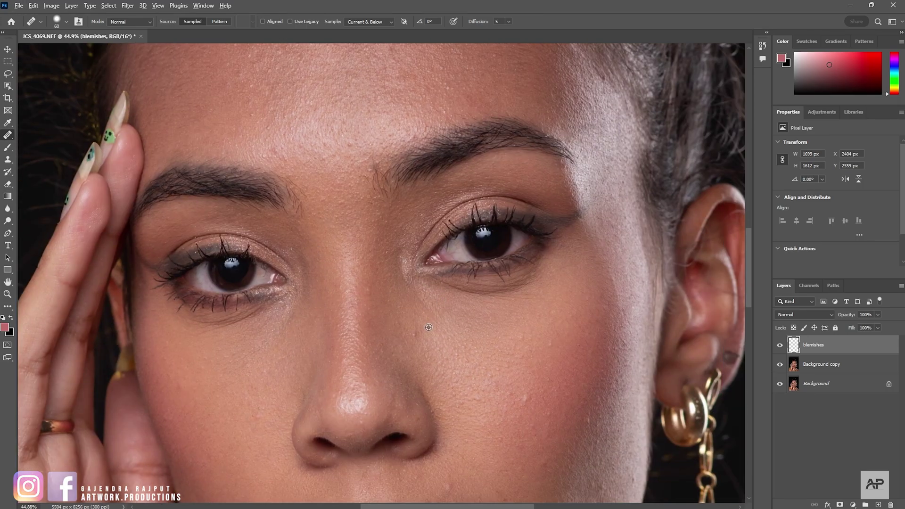
{"action": "left_click", "coordinate": [428, 327]}
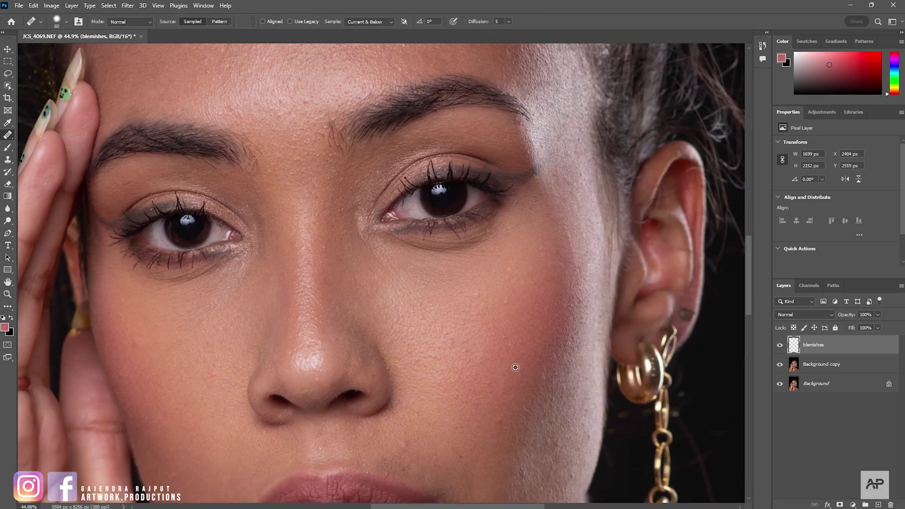
{"action": "left_click", "coordinate": [390, 348]}
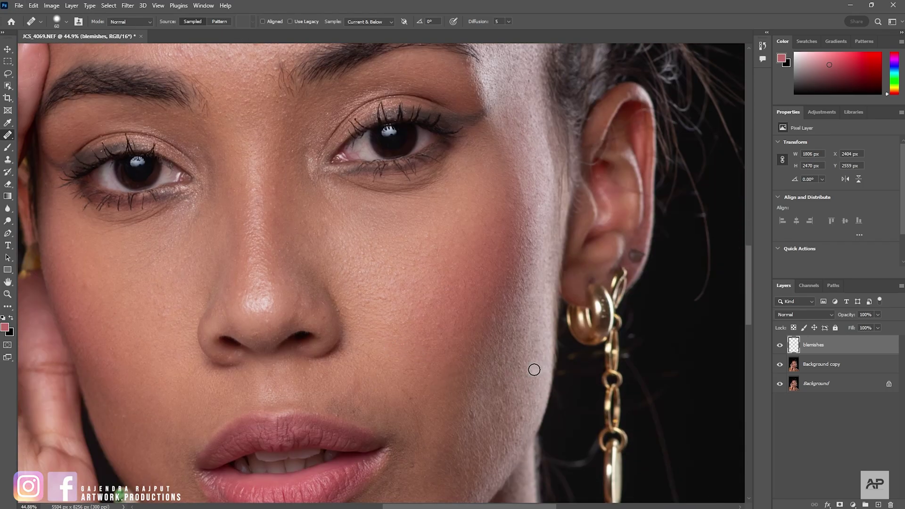
{"action": "left_click", "coordinate": [480, 386]}
{"action": "left_click", "coordinate": [340, 346]}
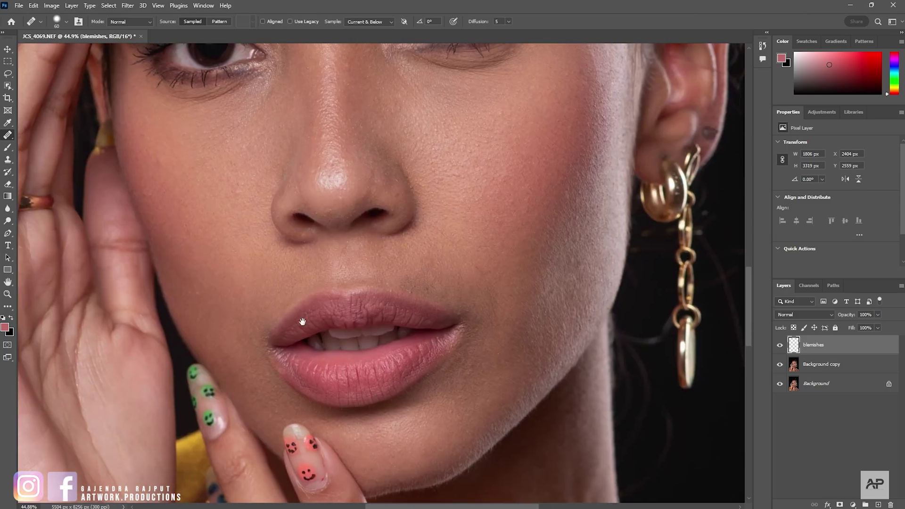
{"action": "scroll", "coordinate": [380, 239], "scroll_direction": "up", "scroll_amount": 5}
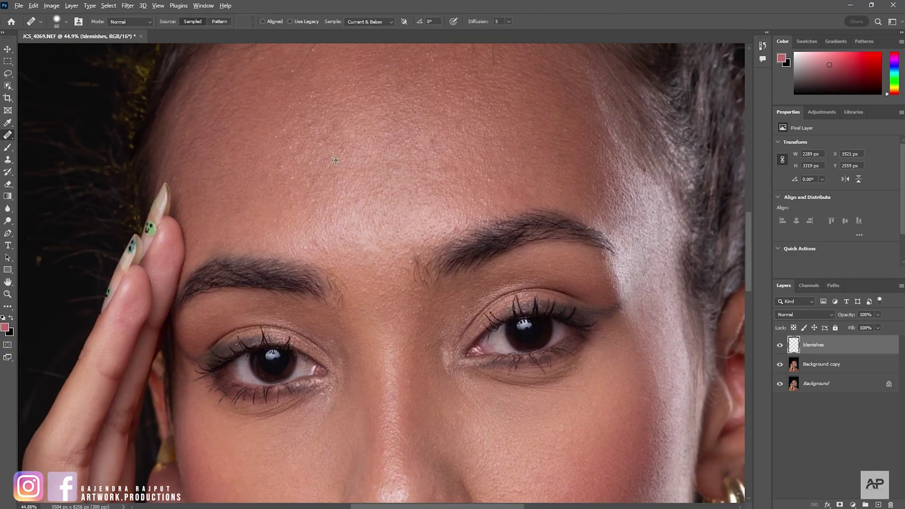
{"action": "scroll", "coordinate": [360, 337], "scroll_direction": "down", "scroll_amount": 5}
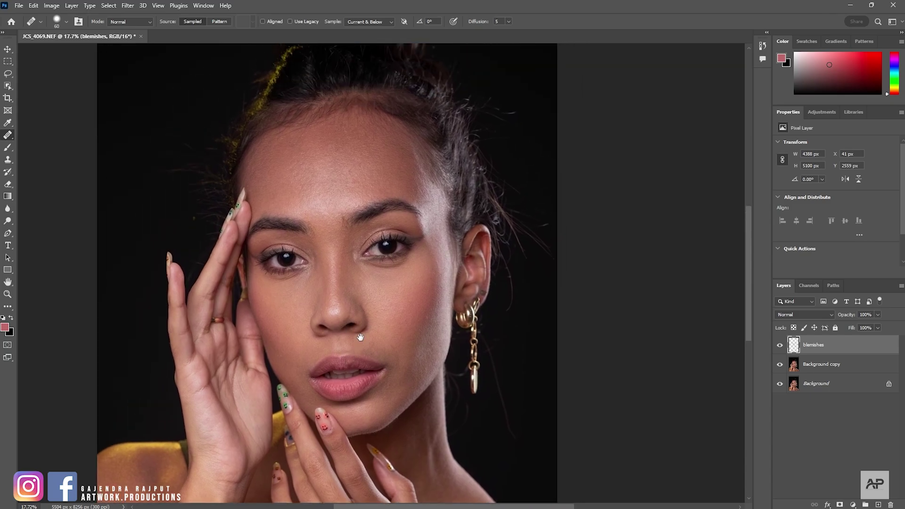
{"action": "left_click_drag", "start_coordinate": [360, 338], "coordinate": [359, 324]}
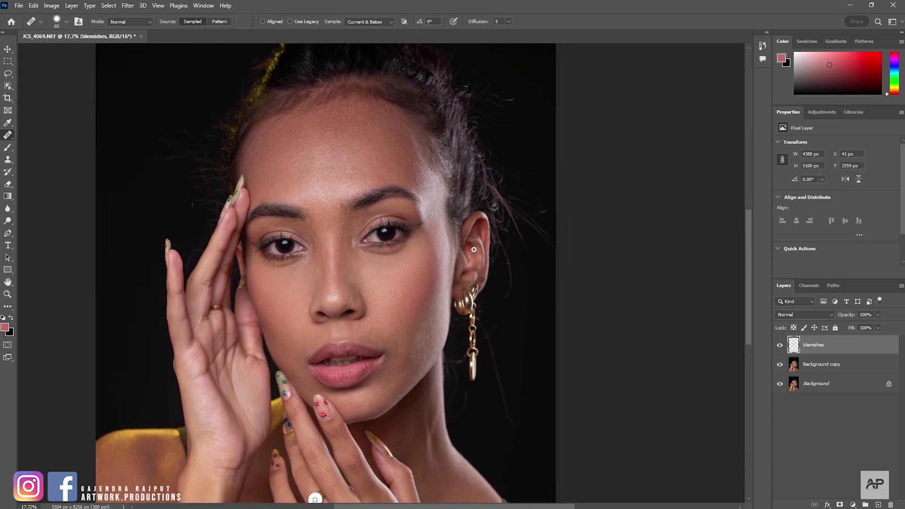
Add another empty layer above blemishes named 'Hair'
{"action": "left_click", "coordinate": [877, 504]}
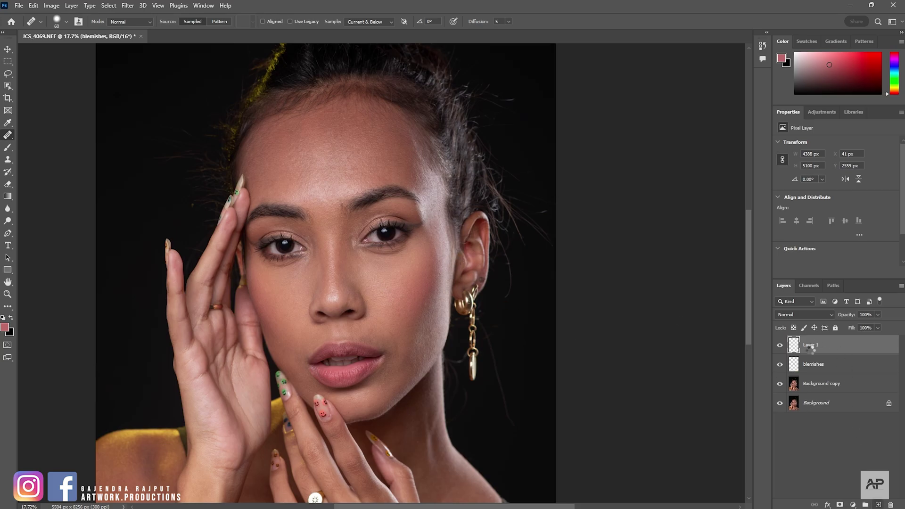
{"action": "double_click", "coordinate": [810, 348]}
{"action": "type", "text": "Hair"}
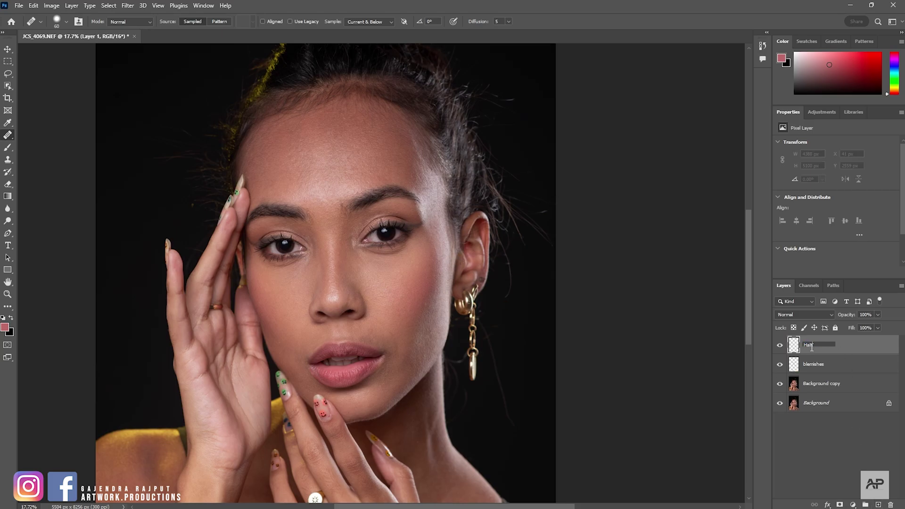
{"action": "key", "text": "Return"}
{"action": "scroll", "coordinate": [361, 165], "scroll_direction": "up", "scroll_amount": 2}
{"action": "scroll", "coordinate": [379, 121], "scroll_direction": "up", "scroll_amount": 2}
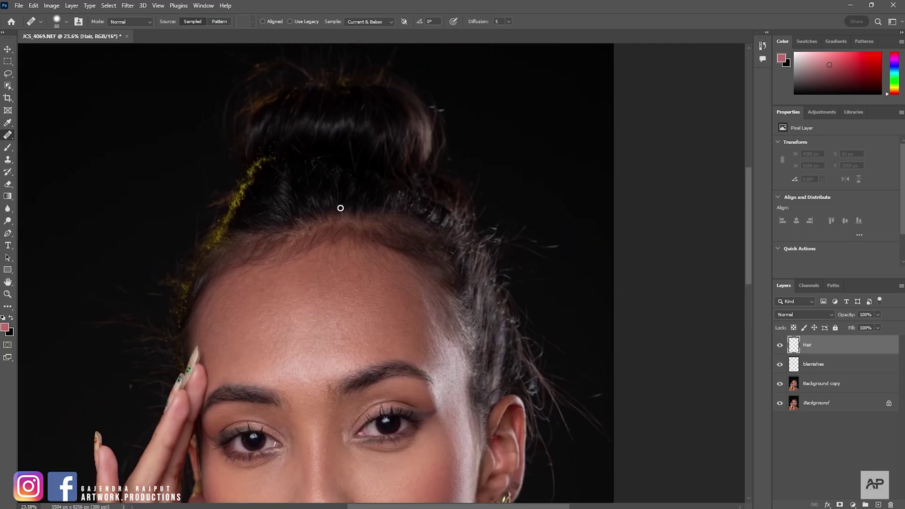
{"action": "scroll", "coordinate": [330, 186], "scroll_direction": "up", "scroll_amount": 2}
Paint out stray hairs along the right hairline with the Spot Healing Brush
{"action": "right_click", "coordinate": [8, 135]}
{"action": "left_click", "coordinate": [47, 136]}
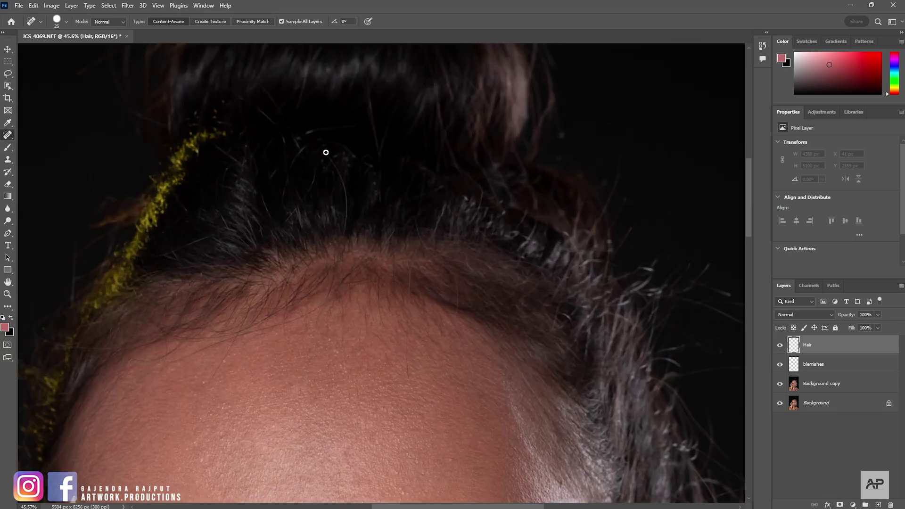
{"action": "left_click_drag", "start_coordinate": [345, 232], "coordinate": [315, 169]}
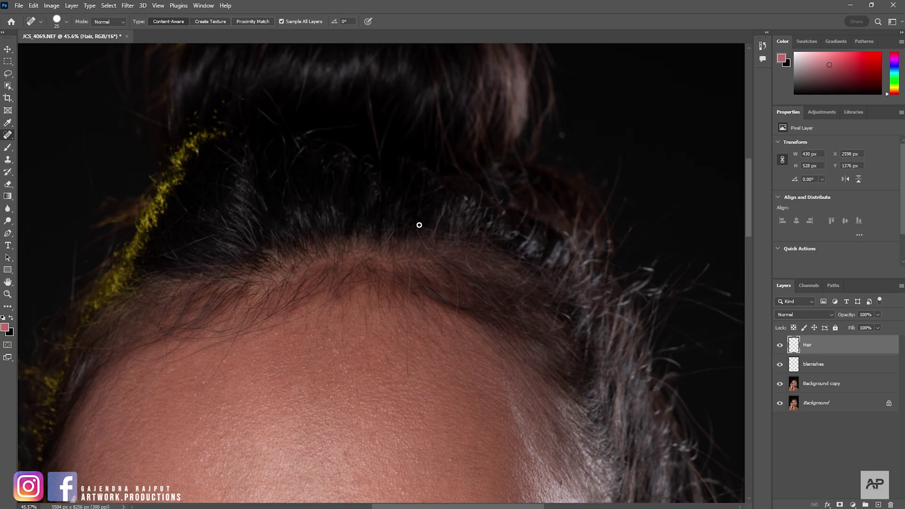
{"action": "left_click_drag", "start_coordinate": [345, 168], "coordinate": [358, 192]}
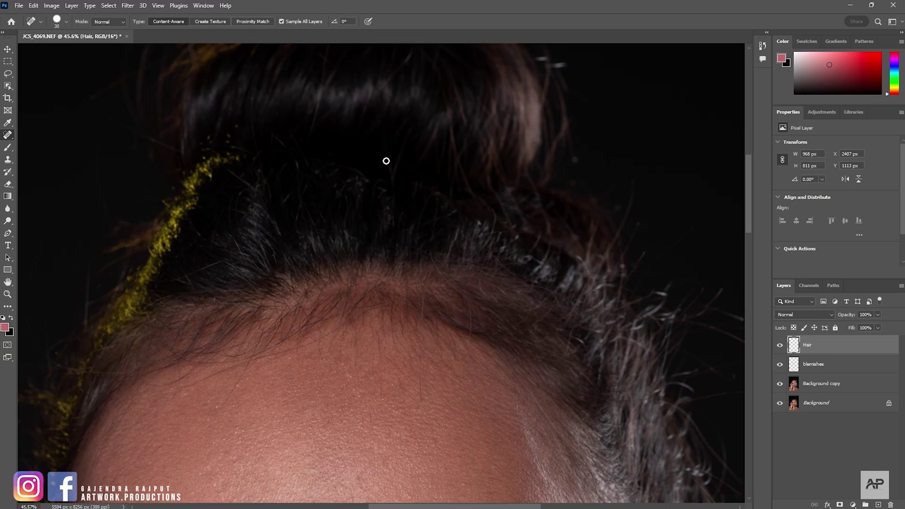
{"action": "scroll", "coordinate": [406, 92], "scroll_direction": "up", "scroll_amount": 2}
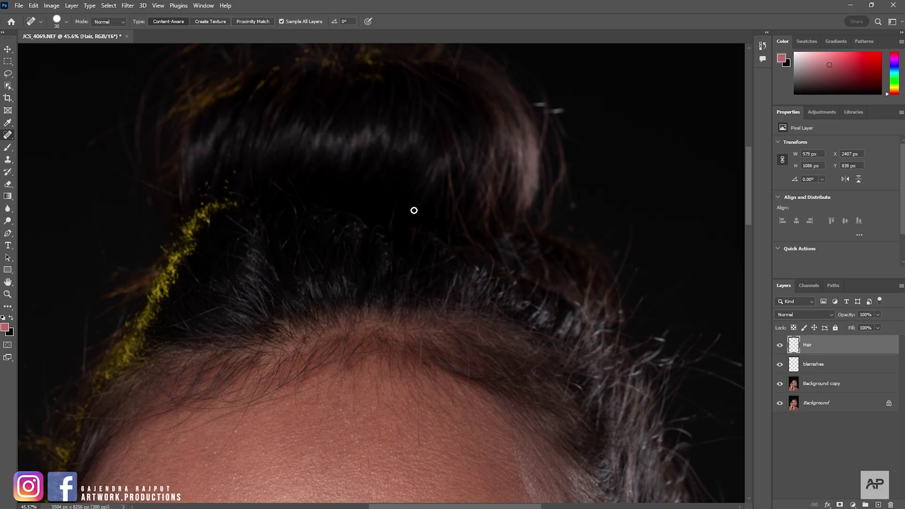
{"action": "left_click_drag", "start_coordinate": [247, 210], "coordinate": [334, 195]}
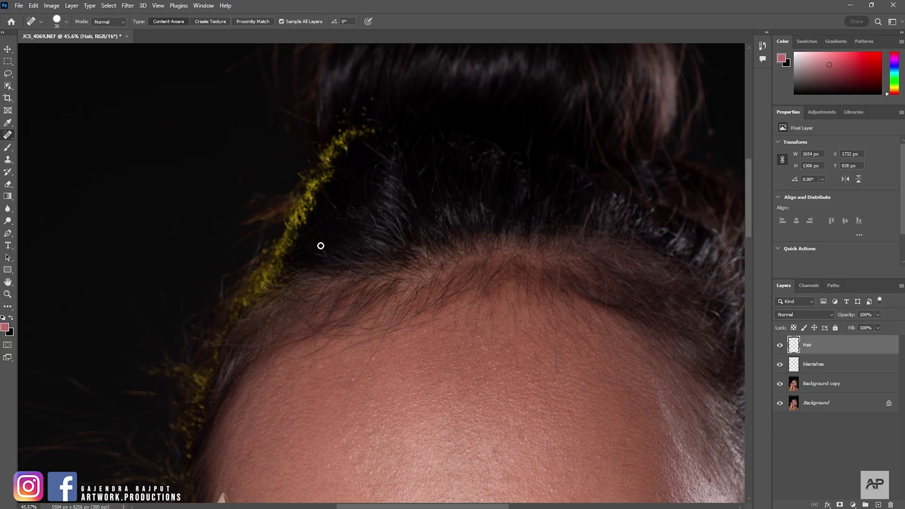
{"action": "left_click_drag", "start_coordinate": [437, 230], "coordinate": [334, 244]}
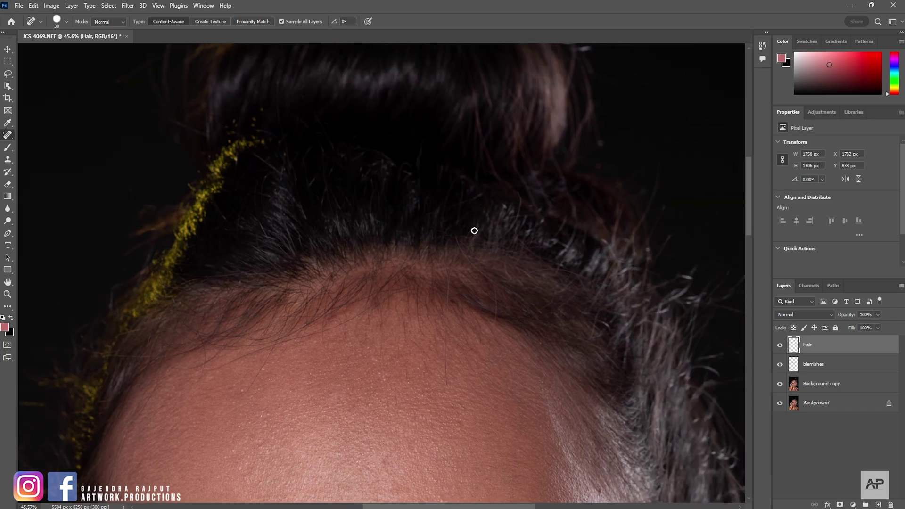
{"action": "left_click_drag", "start_coordinate": [509, 247], "coordinate": [413, 202]}
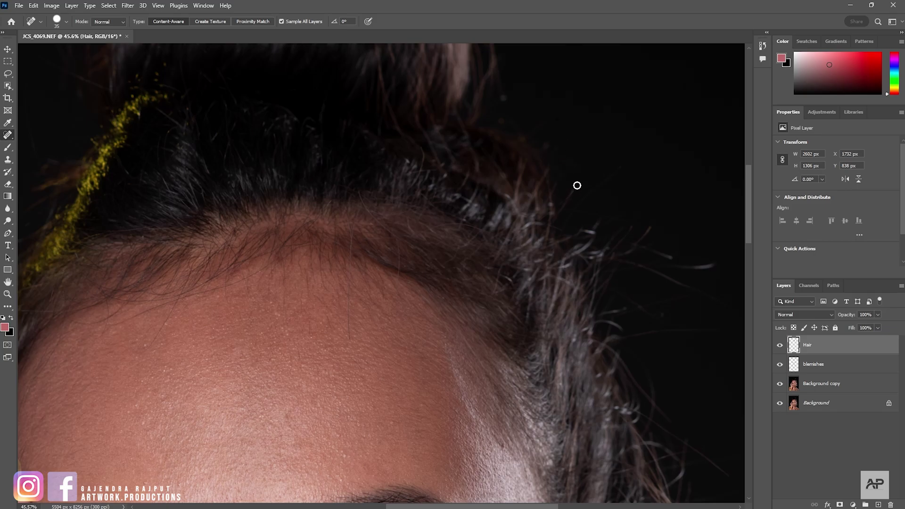
{"action": "mouse_move", "coordinate": [561, 205]}
{"action": "left_mouse_down"}
{"action": "mouse_move", "coordinate": [498, 187]}
{"action": "mouse_move", "coordinate": [504, 206]}
{"action": "left_mouse_up"}
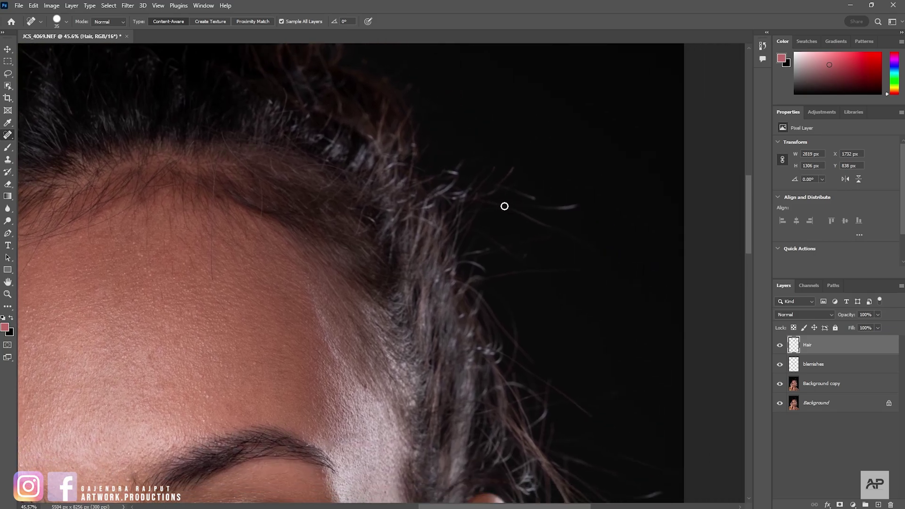
{"action": "mouse_move", "coordinate": [578, 207]}
{"action": "left_mouse_down"}
{"action": "mouse_move", "coordinate": [509, 204]}
{"action": "mouse_move", "coordinate": [490, 169]}
{"action": "left_mouse_up"}
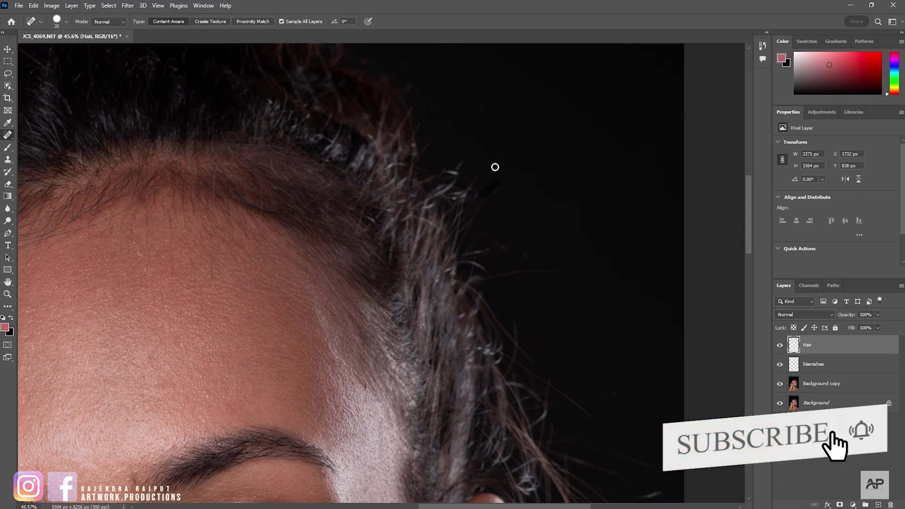
{"action": "left_click_drag", "start_coordinate": [576, 271], "coordinate": [517, 274]}
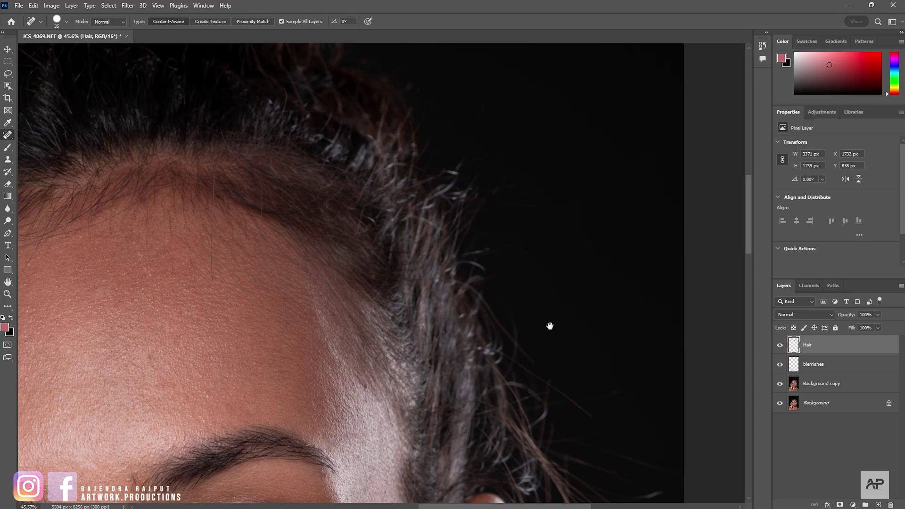
{"action": "left_click_drag", "start_coordinate": [550, 326], "coordinate": [479, 218]}
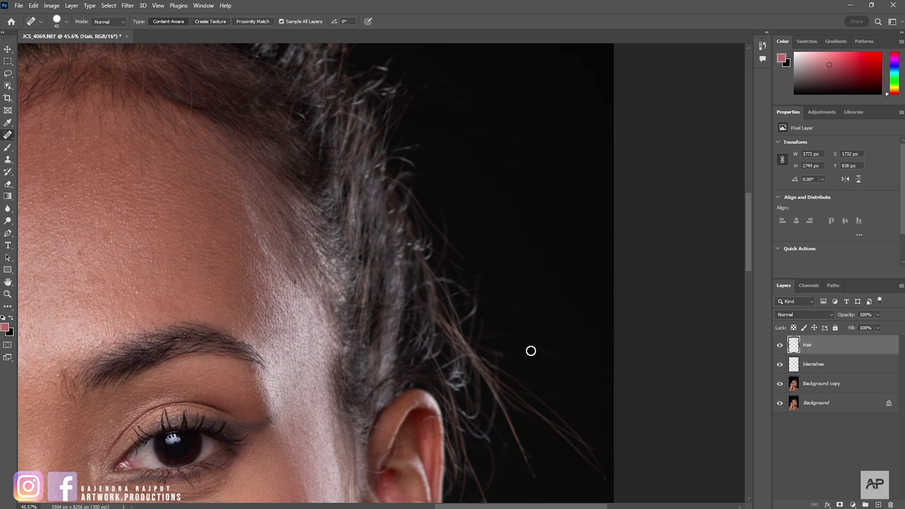
Heal the stray hairs and spots around the ear, jaw and earring
{"action": "mouse_move", "coordinate": [531, 365]}
{"action": "left_mouse_down"}
{"action": "mouse_move", "coordinate": [495, 325]}
{"action": "mouse_move", "coordinate": [541, 363]}
{"action": "mouse_move", "coordinate": [530, 353]}
{"action": "left_mouse_up"}
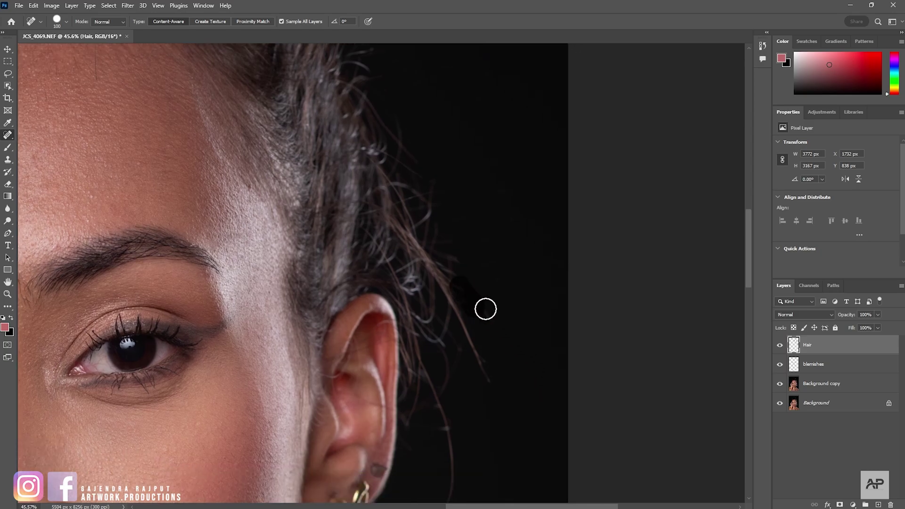
{"action": "left_click_drag", "start_coordinate": [452, 259], "coordinate": [470, 297]}
{"action": "left_click_drag", "start_coordinate": [490, 350], "coordinate": [493, 284]}
{"action": "mouse_move", "coordinate": [456, 321]}
{"action": "left_mouse_down"}
{"action": "mouse_move", "coordinate": [459, 335]}
{"action": "mouse_move", "coordinate": [446, 290]}
{"action": "mouse_move", "coordinate": [418, 268]}
{"action": "left_mouse_up"}
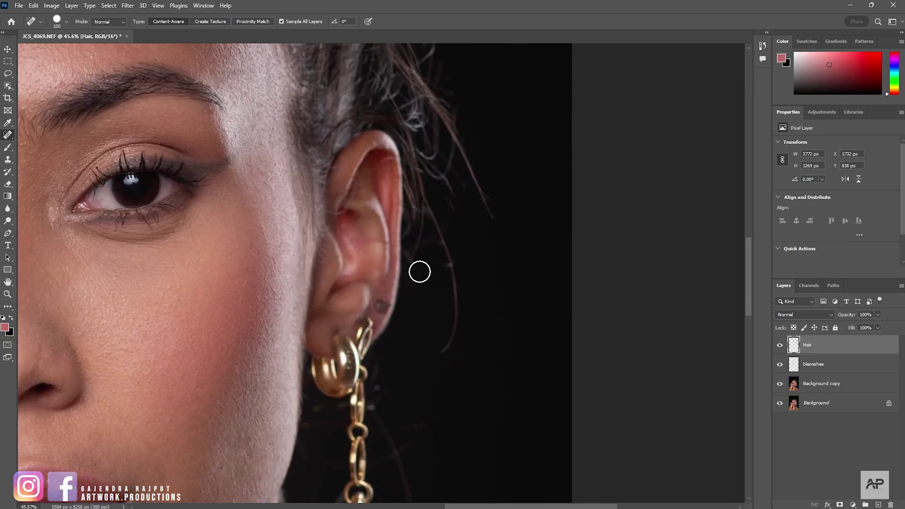
{"action": "left_click_drag", "start_coordinate": [420, 366], "coordinate": [408, 295]}
{"action": "mouse_move", "coordinate": [351, 296]}
{"action": "left_mouse_down"}
{"action": "mouse_move", "coordinate": [306, 337]}
{"action": "mouse_move", "coordinate": [321, 402]}
{"action": "mouse_move", "coordinate": [323, 390]}
{"action": "mouse_move", "coordinate": [327, 454]}
{"action": "mouse_move", "coordinate": [313, 402]}
{"action": "left_mouse_up"}
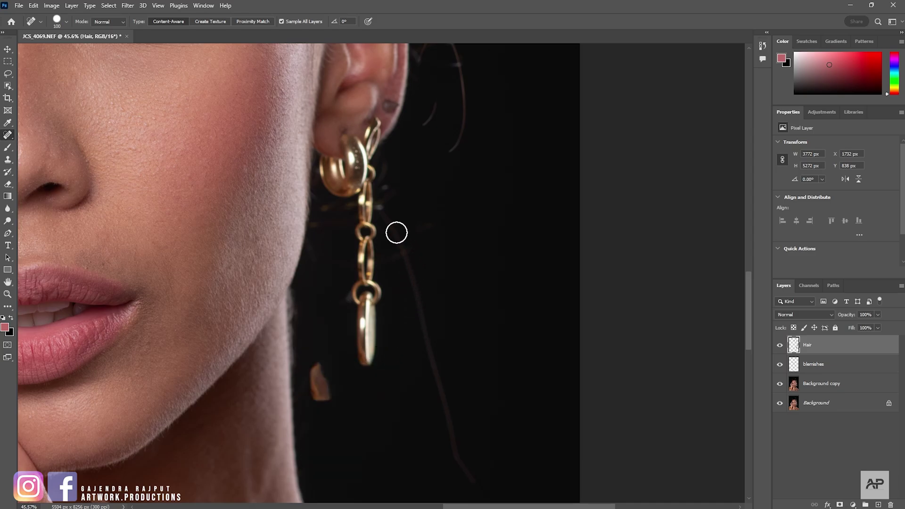
{"action": "left_click_drag", "start_coordinate": [389, 212], "coordinate": [460, 461]}
{"action": "left_click_drag", "start_coordinate": [315, 367], "coordinate": [316, 380]}
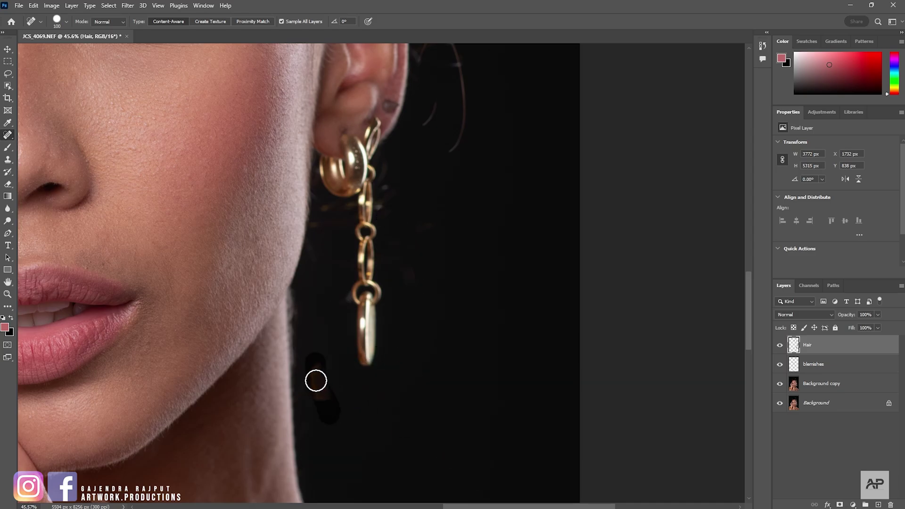
{"action": "left_click", "coordinate": [410, 312]}
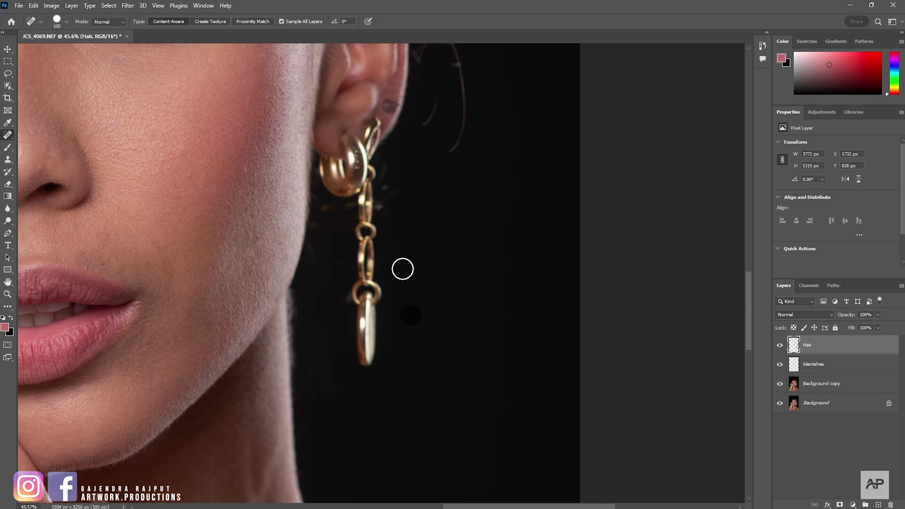
{"action": "scroll", "coordinate": [393, 264], "scroll_direction": "down", "scroll_amount": 3}
Heal stray background hairs beside the forehead and left of the head
{"action": "key", "text": "bracketleft"}
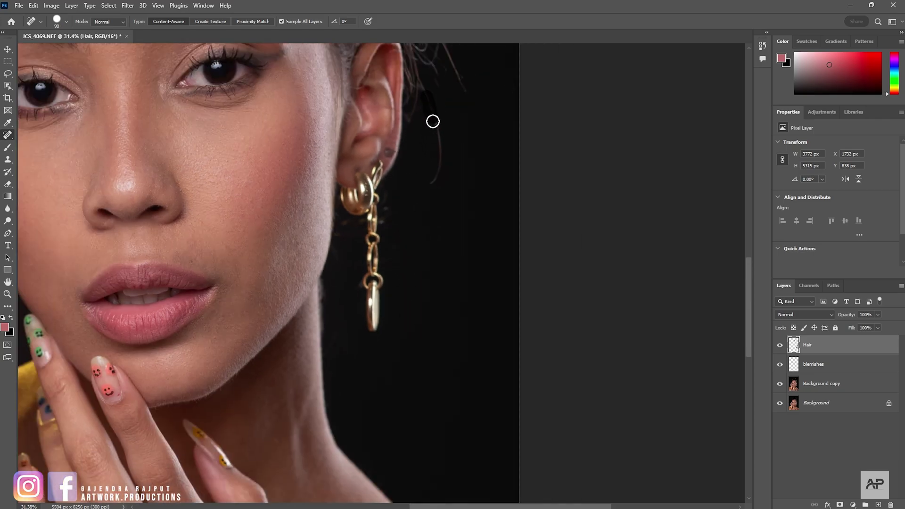
{"action": "left_click_drag", "start_coordinate": [433, 121], "coordinate": [430, 191]}
{"action": "scroll", "coordinate": [460, 151], "scroll_direction": "up", "scroll_amount": 3}
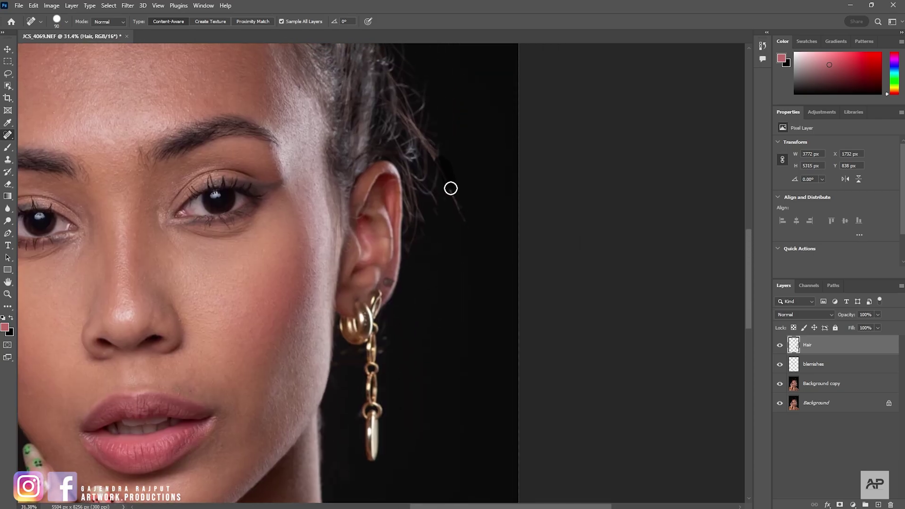
{"action": "scroll", "coordinate": [404, 208], "scroll_direction": "down", "scroll_amount": 3}
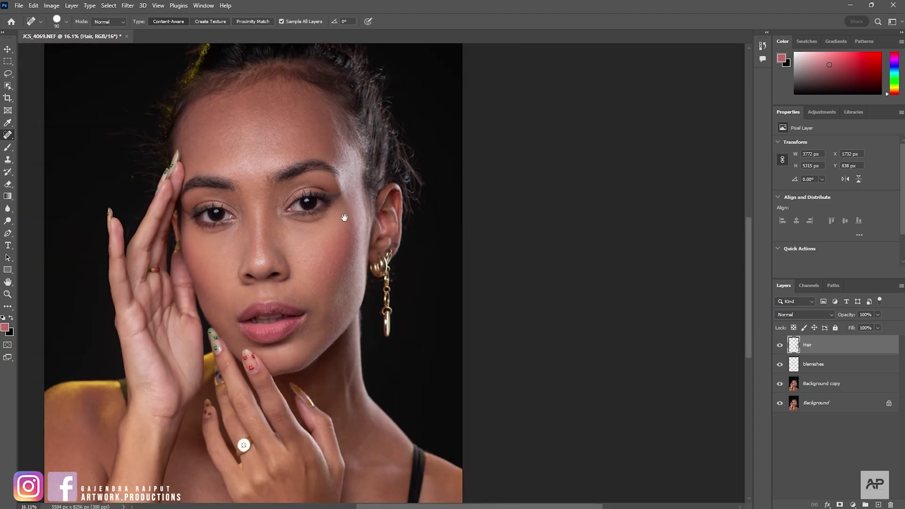
{"action": "scroll", "coordinate": [349, 210], "scroll_direction": "left", "scroll_amount": 5}
{"action": "scroll", "coordinate": [277, 185], "scroll_direction": "up", "scroll_amount": 3}
{"action": "key", "text": "bracketright"}
{"action": "key", "text": "bracketright"}
{"action": "key", "text": "bracketright"}
{"action": "left_click_drag", "start_coordinate": [198, 178], "coordinate": [285, 188]}
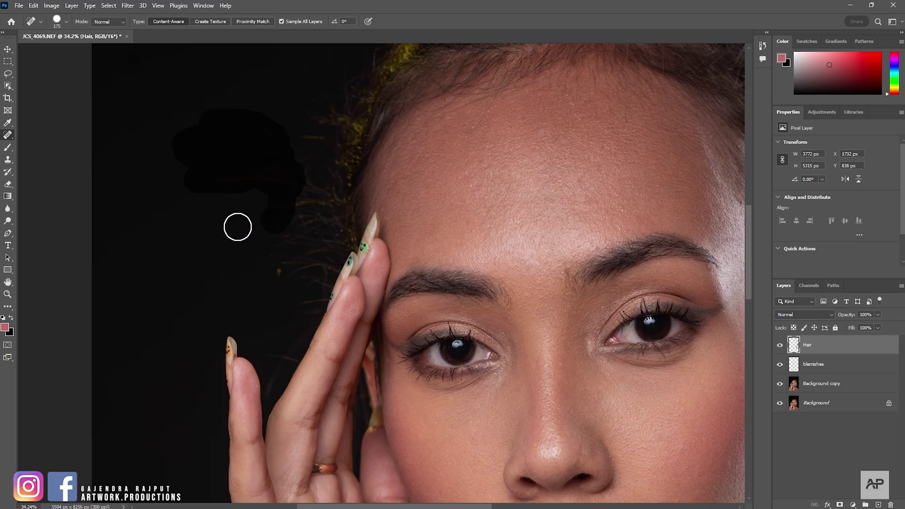
{"action": "mouse_move", "coordinate": [296, 207]}
{"action": "left_mouse_down"}
{"action": "mouse_move", "coordinate": [287, 196]}
{"action": "mouse_move", "coordinate": [283, 268]}
{"action": "mouse_move", "coordinate": [298, 286]}
{"action": "left_mouse_up"}
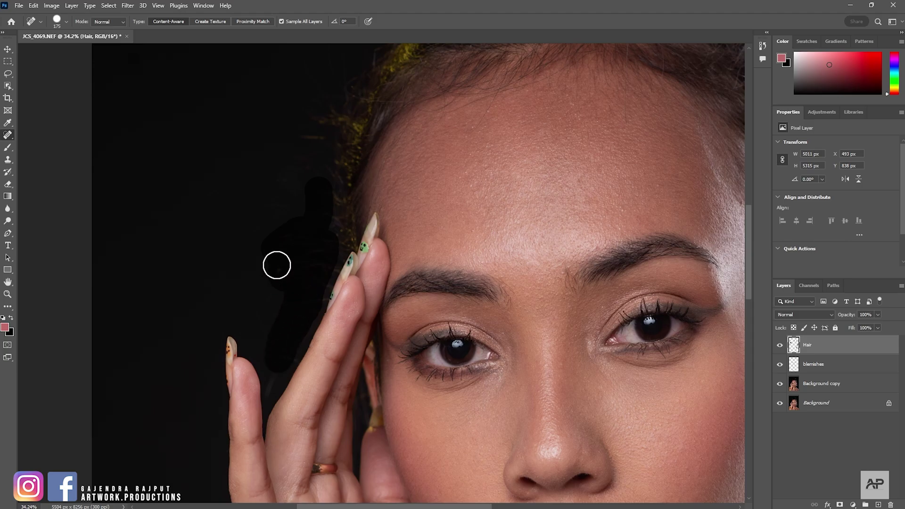
{"action": "scroll", "coordinate": [285, 269], "scroll_direction": "up", "scroll_amount": 3}
{"action": "scroll", "coordinate": [306, 292], "scroll_direction": "down", "scroll_amount": 2}
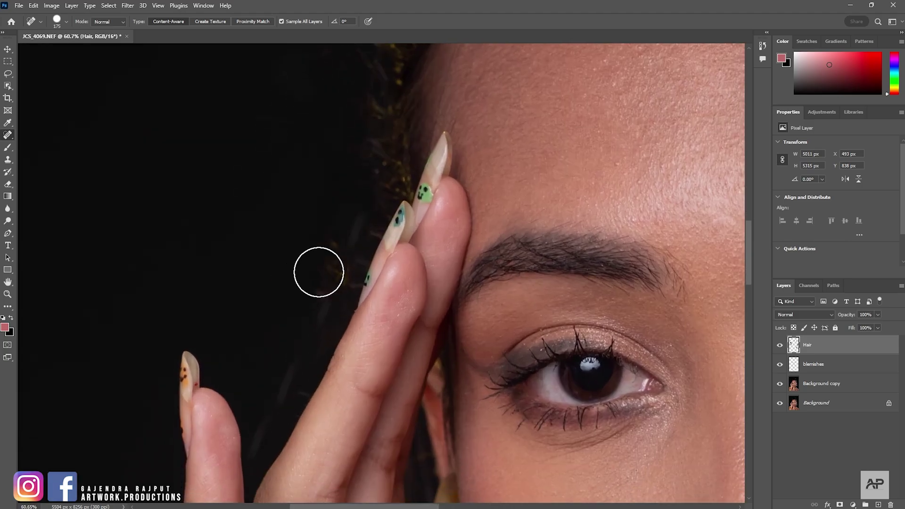
{"action": "key", "text": "bracketleft"}
{"action": "key", "text": "bracketleft"}
{"action": "key", "text": "bracketleft"}
{"action": "left_click_drag", "start_coordinate": [356, 207], "coordinate": [316, 287]}
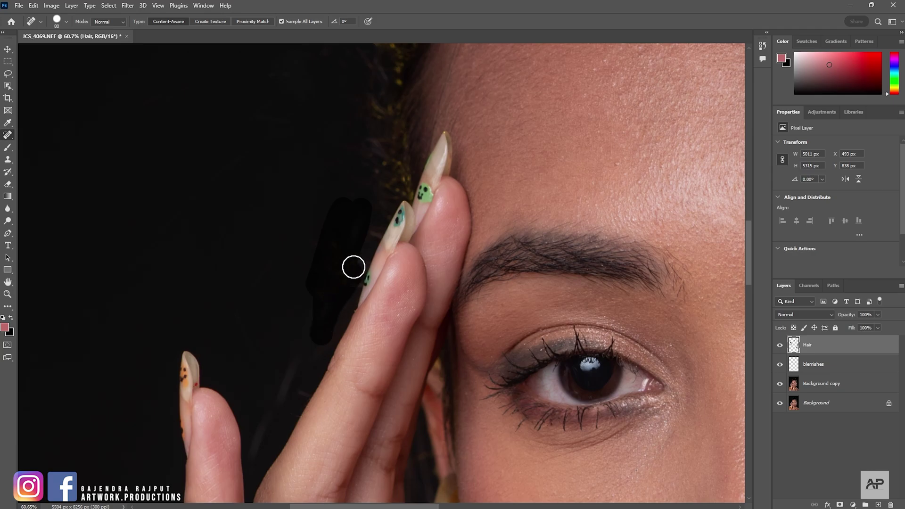
Clean stray hairs along and above the raised fingers and the left hairline
{"action": "left_click_drag", "start_coordinate": [309, 335], "coordinate": [332, 299]}
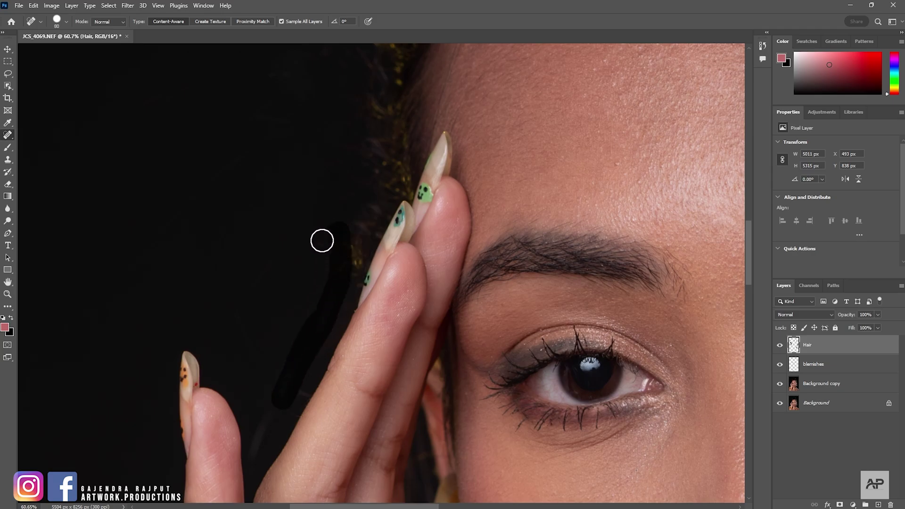
{"action": "left_click_drag", "start_coordinate": [278, 283], "coordinate": [266, 314]}
{"action": "left_click_drag", "start_coordinate": [259, 420], "coordinate": [257, 453]}
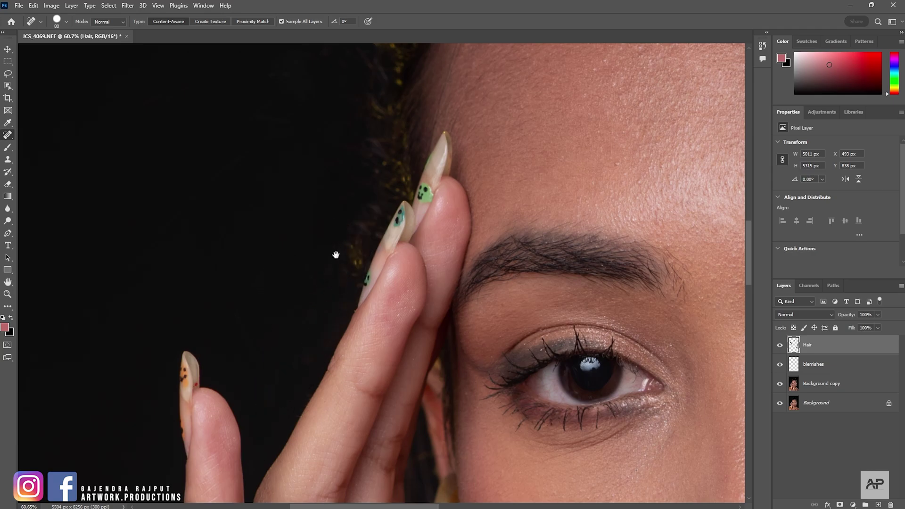
{"action": "scroll", "coordinate": [330, 250], "scroll_direction": "up", "scroll_amount": 5}
{"action": "key", "text": "bracketright"}
{"action": "key", "text": "bracketright"}
{"action": "key", "text": "bracketright"}
{"action": "mouse_move", "coordinate": [215, 276]}
{"action": "left_mouse_down"}
{"action": "mouse_move", "coordinate": [283, 154]}
{"action": "mouse_move", "coordinate": [317, 190]}
{"action": "left_mouse_up"}
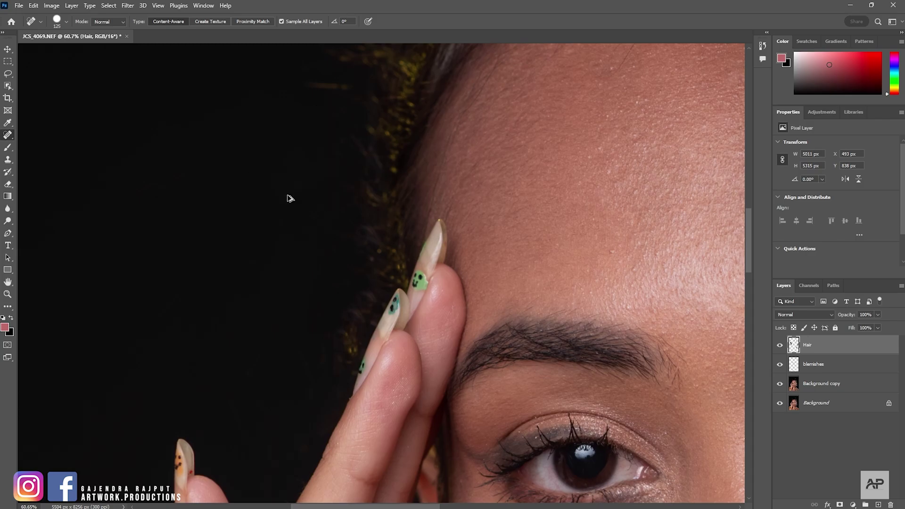
{"action": "scroll", "coordinate": [288, 196], "scroll_direction": "down", "scroll_amount": 2}
{"action": "scroll", "coordinate": [312, 289], "scroll_direction": "up", "scroll_amount": 3}
{"action": "mouse_move", "coordinate": [306, 264]}
{"action": "left_mouse_down"}
{"action": "mouse_move", "coordinate": [298, 252]}
{"action": "mouse_move", "coordinate": [342, 175]}
{"action": "left_mouse_up"}
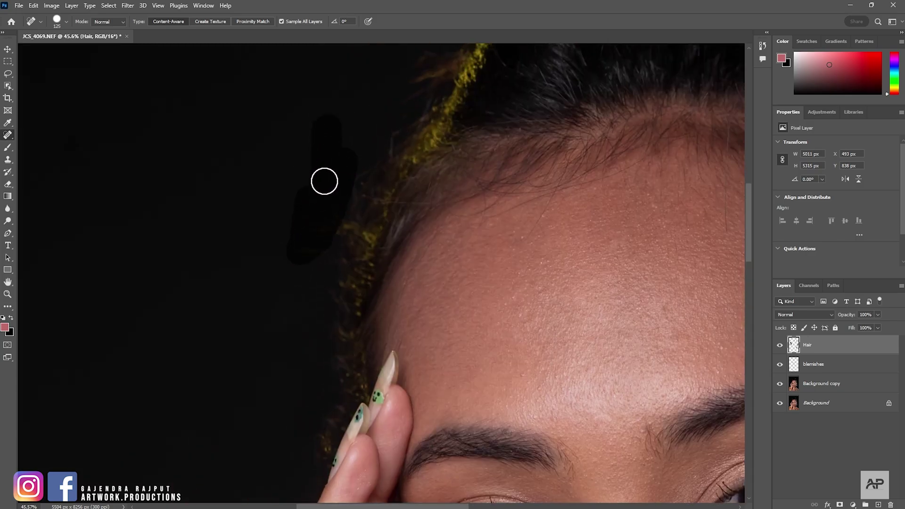
Heal the flyaway hairs above the bun, then zoom out to check
{"action": "left_click_drag", "start_coordinate": [406, 61], "coordinate": [378, 274]}
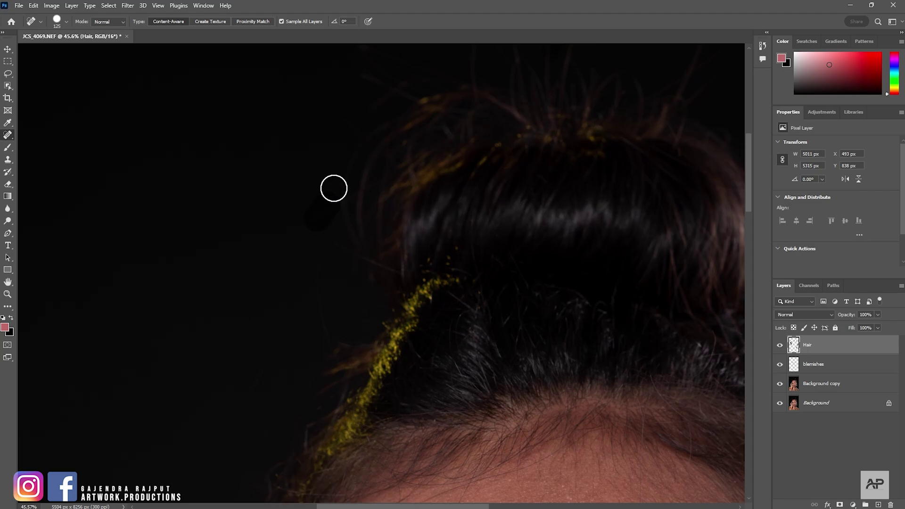
{"action": "left_click_drag", "start_coordinate": [464, 243], "coordinate": [411, 361]}
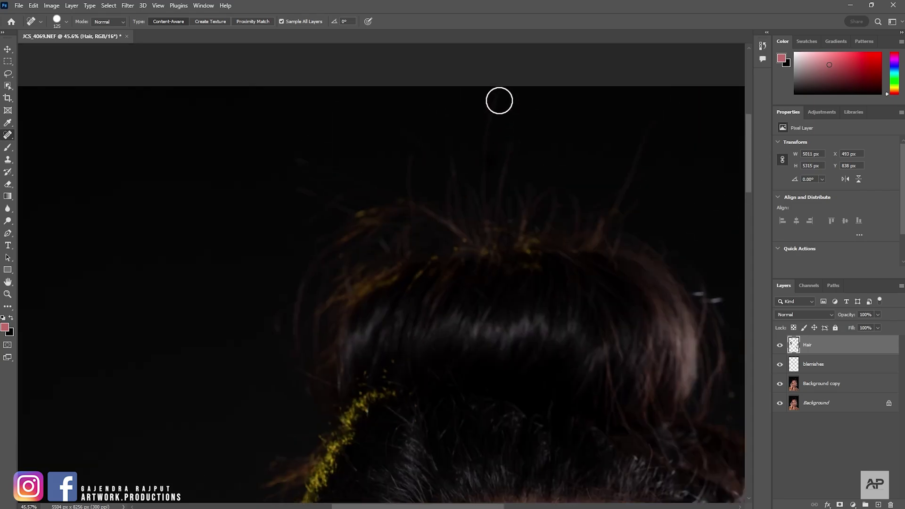
{"action": "left_click_drag", "start_coordinate": [412, 174], "coordinate": [343, 206]}
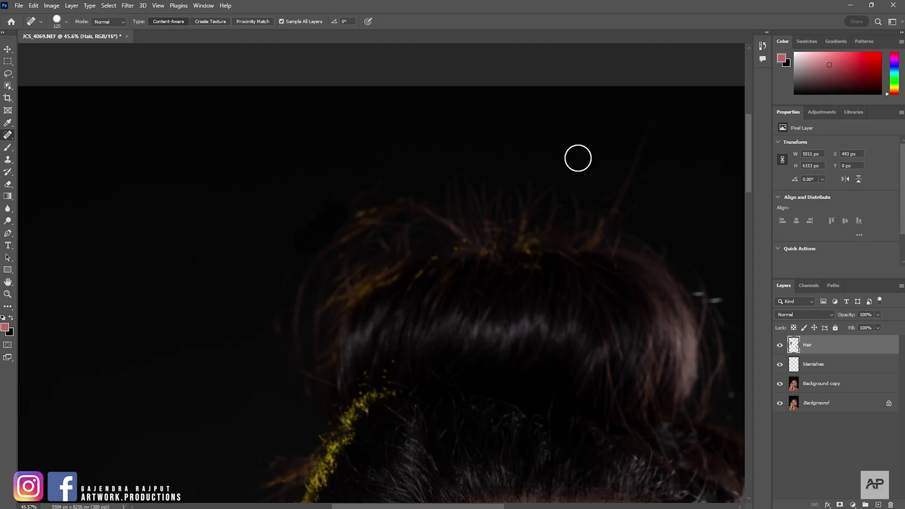
{"action": "left_click_drag", "start_coordinate": [643, 127], "coordinate": [570, 202]}
{"action": "scroll", "coordinate": [569, 202], "scroll_direction": "down", "scroll_amount": 3}
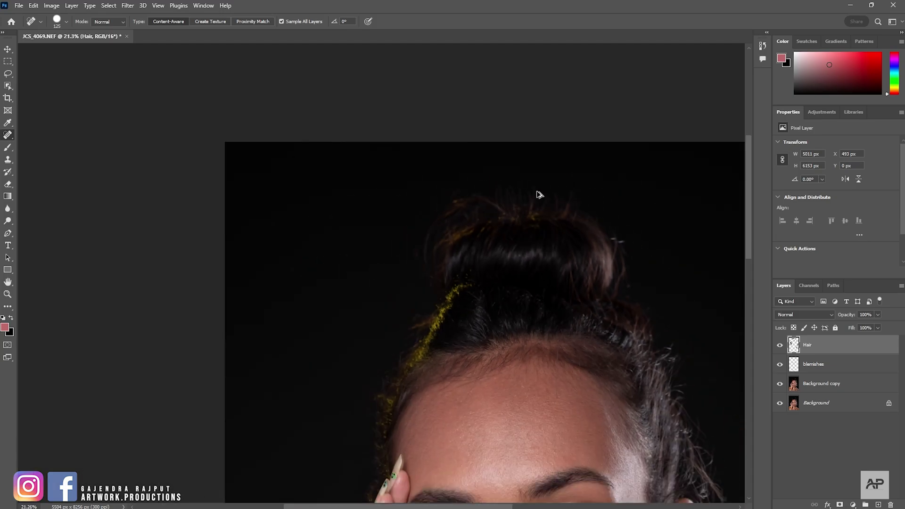
{"action": "scroll", "coordinate": [540, 196], "scroll_direction": "down", "scroll_amount": 3}
{"action": "scroll", "coordinate": [562, 271], "scroll_direction": "down", "scroll_amount": 1}
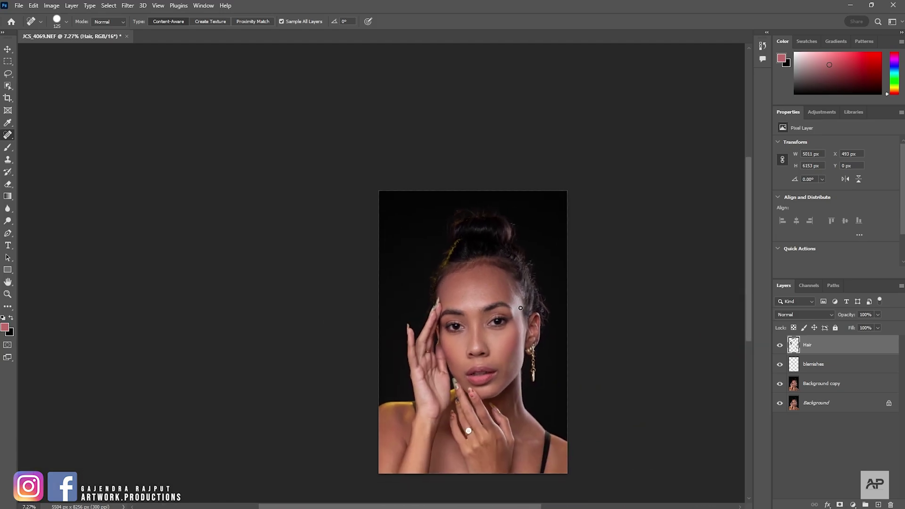
{"action": "scroll", "coordinate": [423, 268], "scroll_direction": "up", "scroll_amount": 2}
{"action": "scroll", "coordinate": [420, 266], "scroll_direction": "up", "scroll_amount": 1}
{"action": "scroll", "coordinate": [416, 266], "scroll_direction": "up", "scroll_amount": 1}
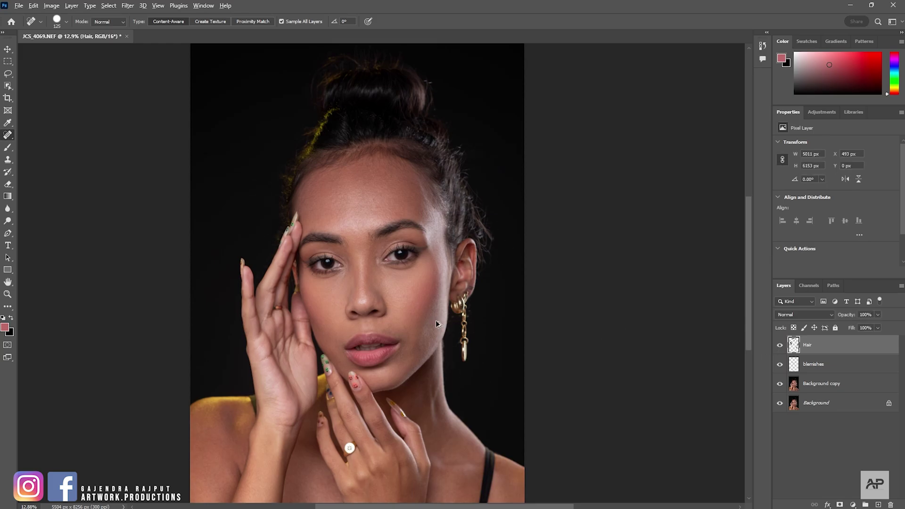
Stamp visible layers into 'Colour', duplicate it as a hidden 'texture' layer, and select Colour
{"action": "key", "text": "ctrl+shift+alt+e"}
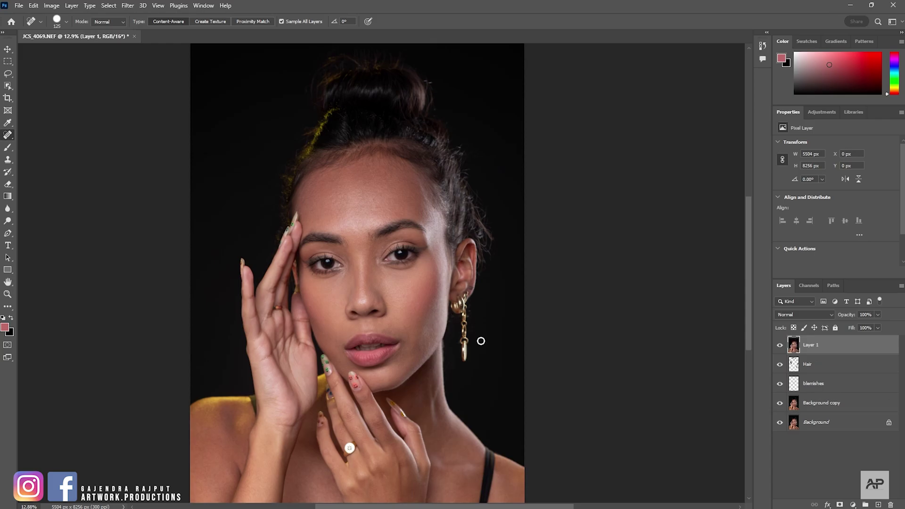
{"action": "key", "text": "ctrl+j"}
{"action": "double_click", "coordinate": [813, 364]}
{"action": "type", "text": "Colour"}
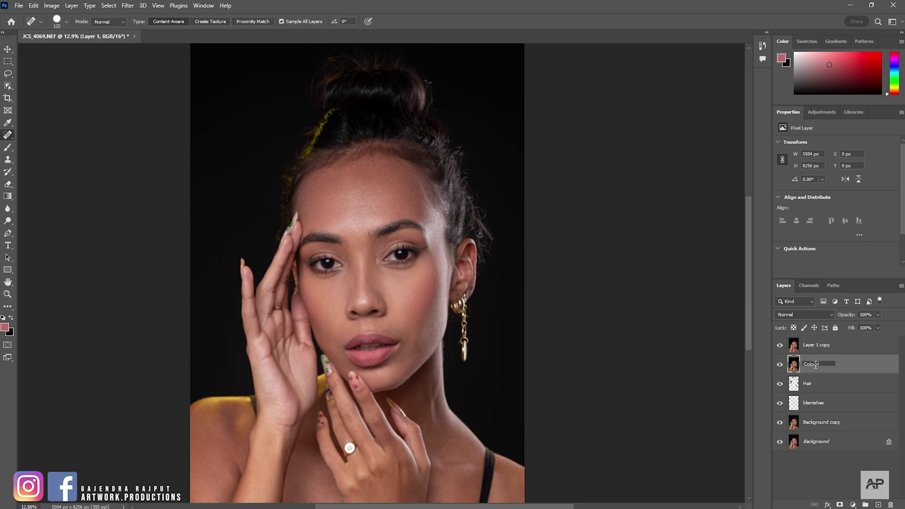
{"action": "double_click", "coordinate": [818, 345]}
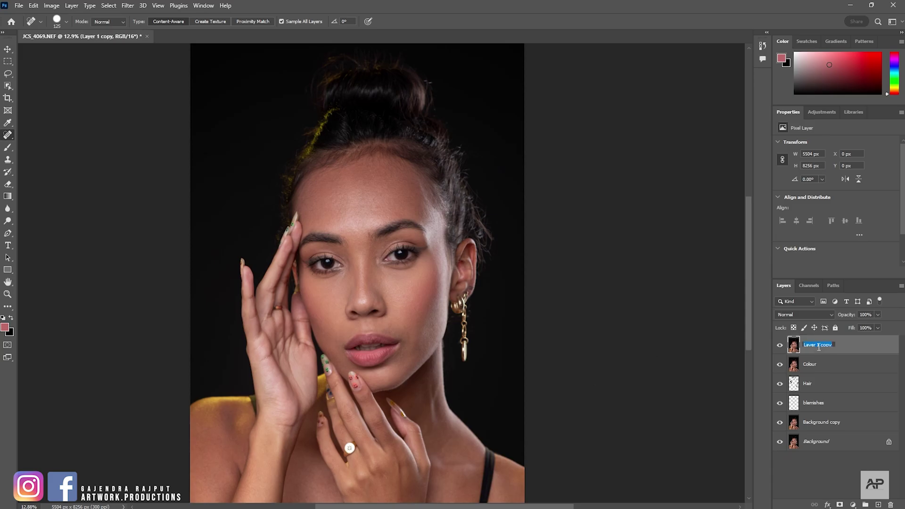
{"action": "type", "text": "textur"}
{"action": "key", "text": "Return"}
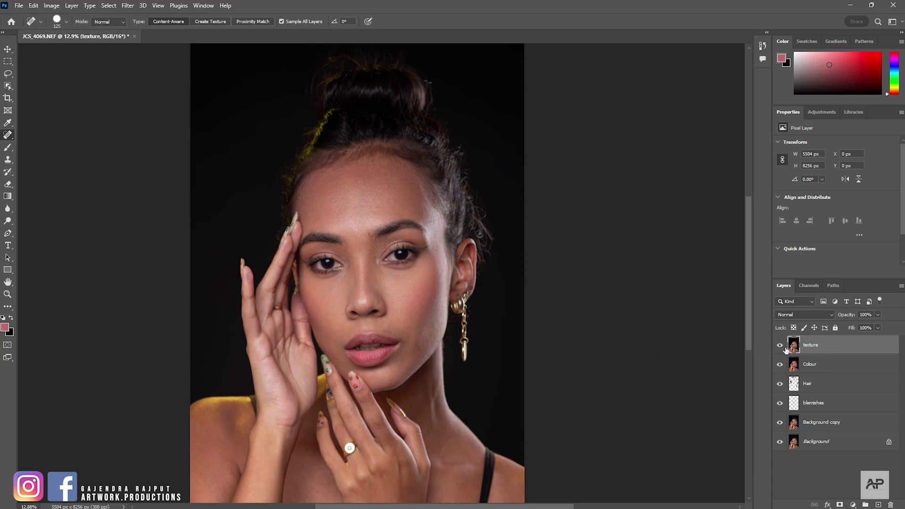
{"action": "left_click", "coordinate": [780, 346]}
{"action": "left_click", "coordinate": [813, 364]}
Apply a Gaussian Blur of about 13 px radius to the Colour layer
{"action": "scroll", "coordinate": [376, 259], "scroll_direction": "up", "scroll_amount": 2}
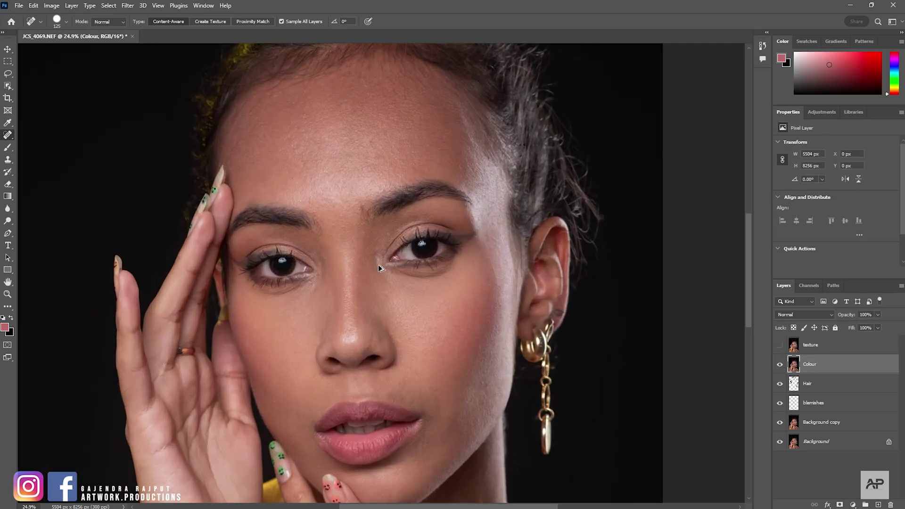
{"action": "scroll", "coordinate": [376, 259], "scroll_direction": "up", "scroll_amount": 1}
{"action": "scroll", "coordinate": [376, 260], "scroll_direction": "up", "scroll_amount": 2}
{"action": "left_click", "coordinate": [132, 7]}
{"action": "mouse_move", "coordinate": [180, 128]}
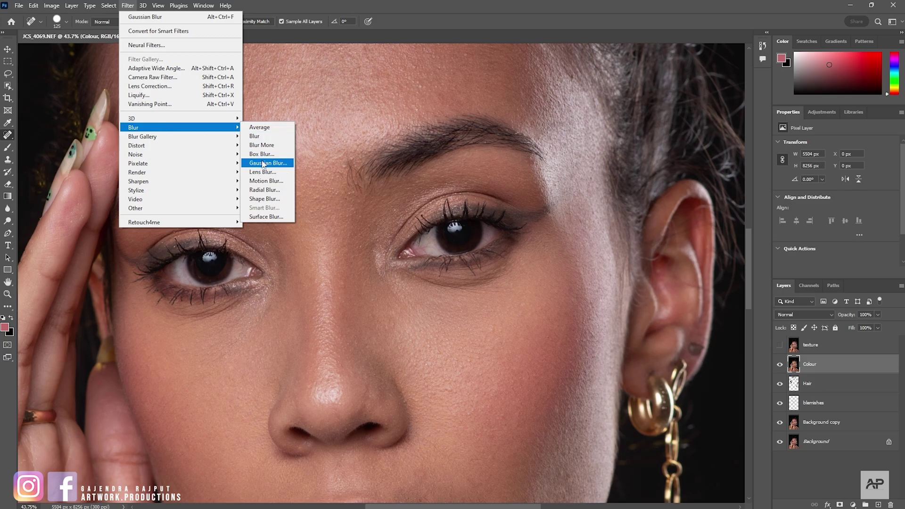
{"action": "left_click", "coordinate": [263, 163]}
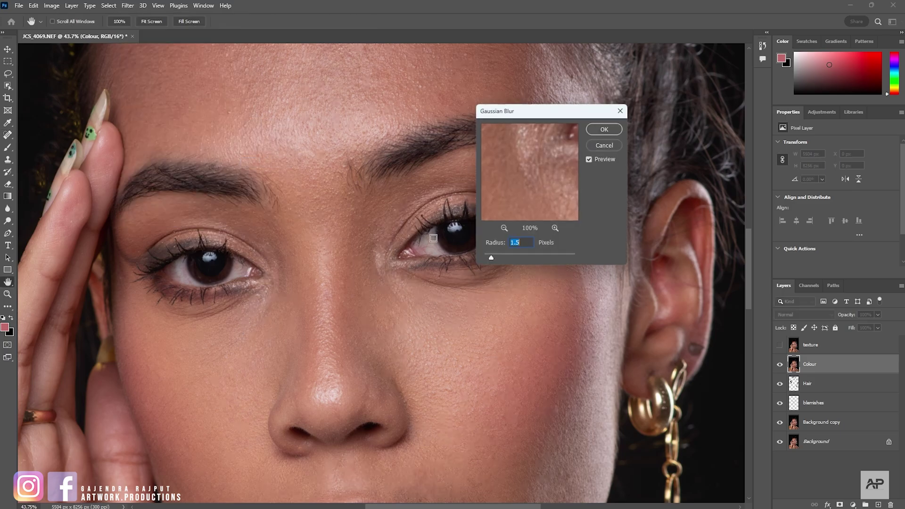
{"action": "left_click_drag", "start_coordinate": [491, 256], "coordinate": [523, 259]}
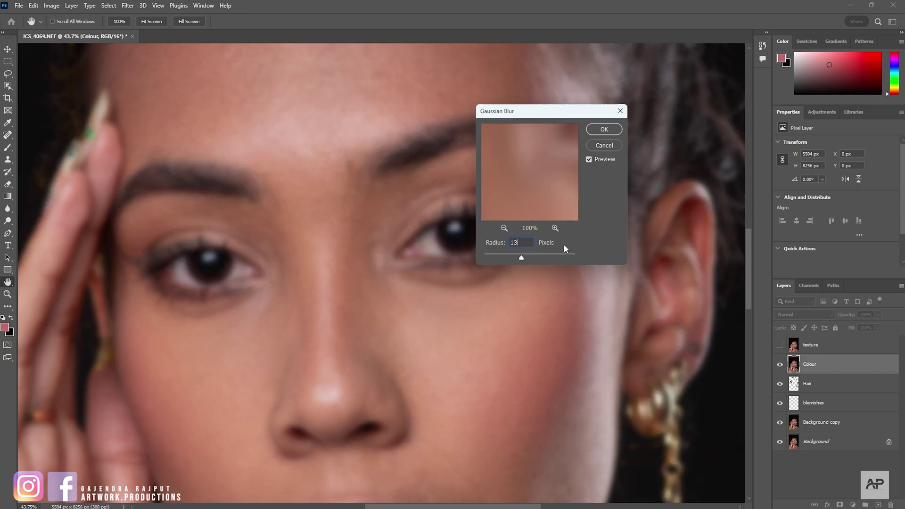
Confirm the blur, then Apply Image to texture from Colour using Subtract, Scale 2, Offset 128
{"action": "left_click", "coordinate": [599, 128]}
{"action": "key", "text": "j"}
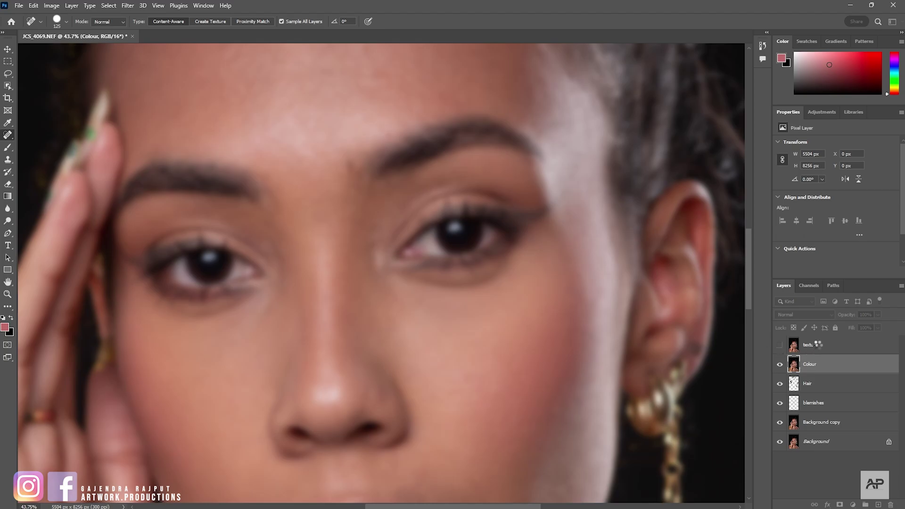
{"action": "left_click", "coordinate": [817, 344]}
{"action": "left_click", "coordinate": [781, 346]}
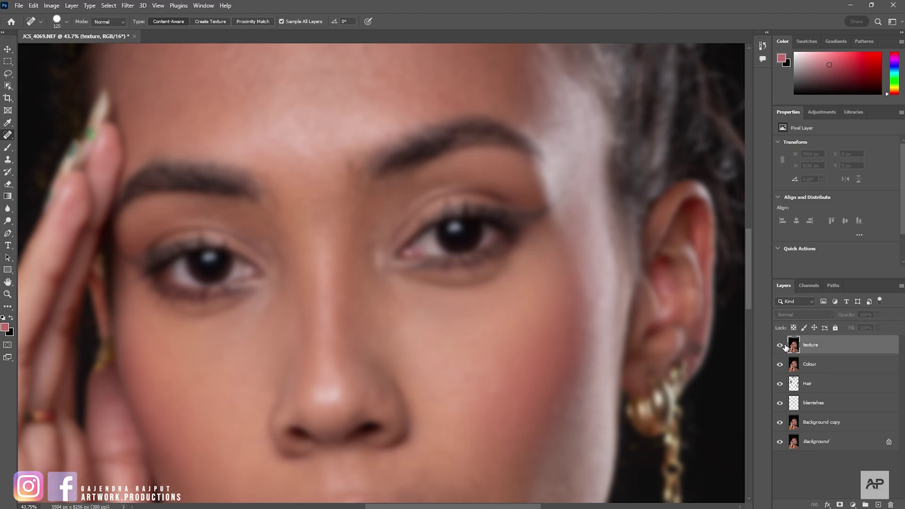
{"action": "left_click", "coordinate": [51, 6]}
{"action": "left_click", "coordinate": [71, 144]}
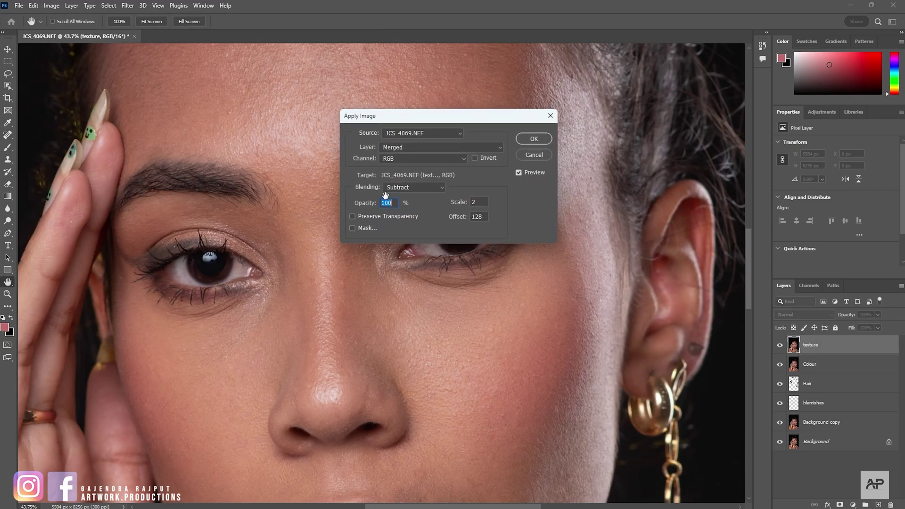
{"action": "left_click", "coordinate": [423, 147]}
{"action": "left_click", "coordinate": [392, 172]}
{"action": "left_click", "coordinate": [415, 187]}
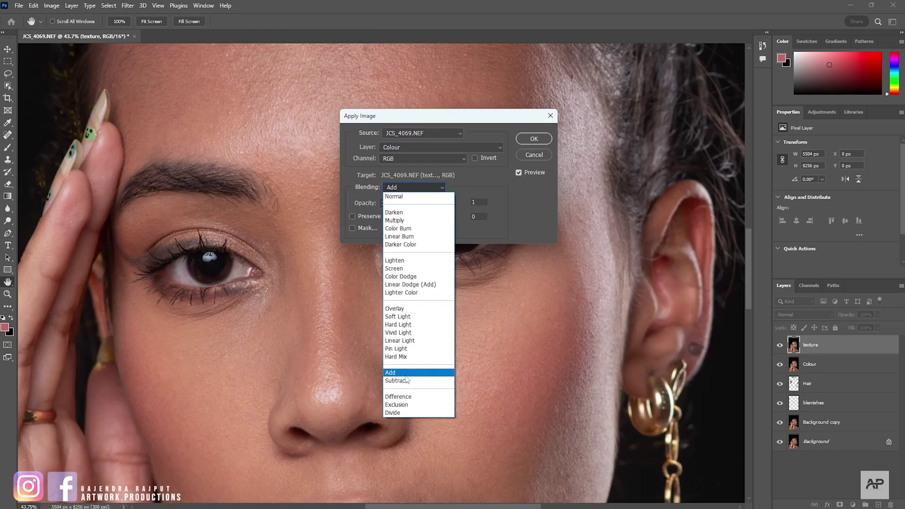
{"action": "left_click", "coordinate": [395, 380]}
{"action": "type", "text": "128"}
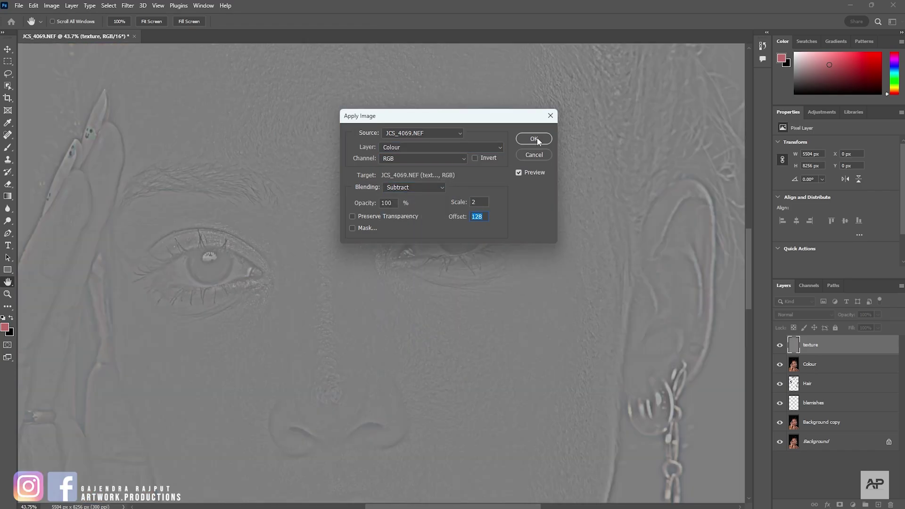
{"action": "left_click", "coordinate": [534, 139]}
{"action": "key", "text": "j"}
Set the texture layer to Linear Light, hide it, and select Colour
{"action": "left_click", "coordinate": [809, 315]}
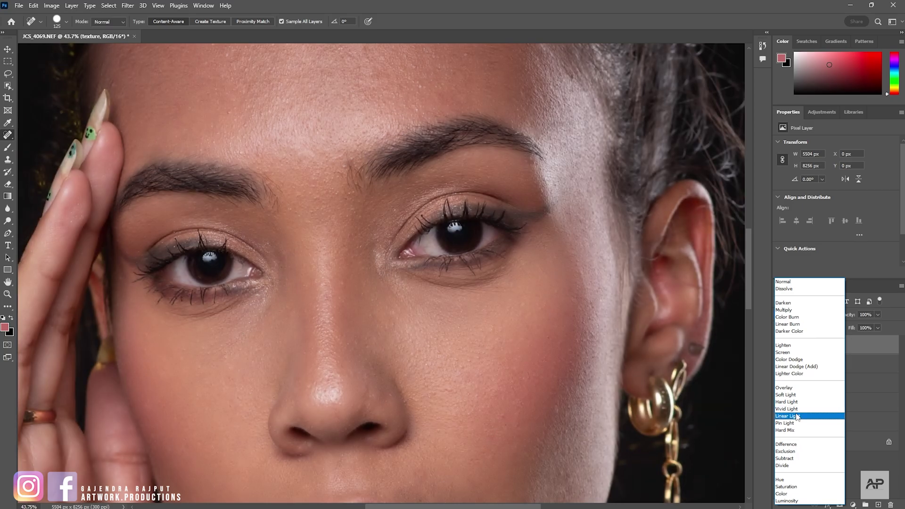
{"action": "left_click", "coordinate": [800, 408]}
{"action": "left_click", "coordinate": [780, 347]}
{"action": "left_click", "coordinate": [810, 364]}
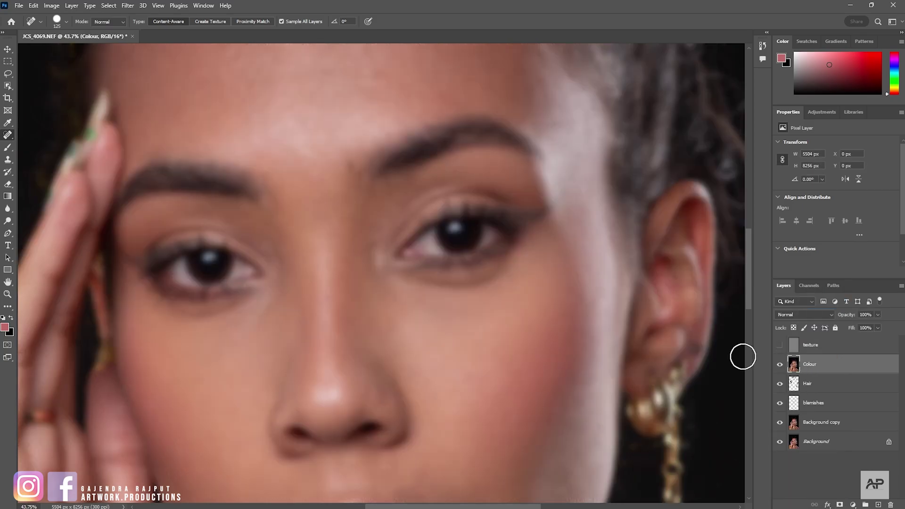
Smooth cheeks, nose and chin on Colour with the Mixer Brush (Wet 10%, Load 25%, Mix 56%, Flow 32%)
{"action": "left_click", "coordinate": [8, 147]}
{"action": "left_click", "coordinate": [53, 174]}
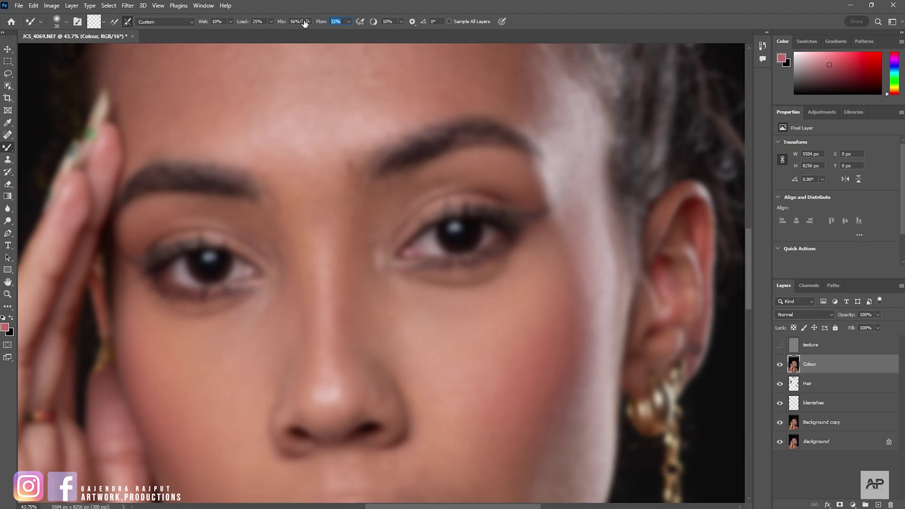
{"action": "key", "text": "bracketright"}
{"action": "key", "text": "bracketright"}
{"action": "scroll", "coordinate": [490, 321], "scroll_direction": "down", "scroll_amount": 2}
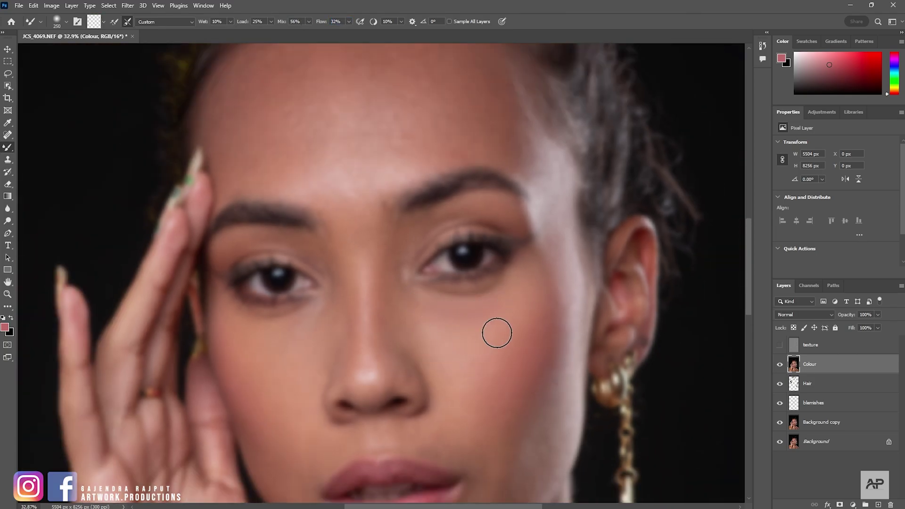
{"action": "key", "text": "bracketright"}
{"action": "key", "text": "bracketright"}
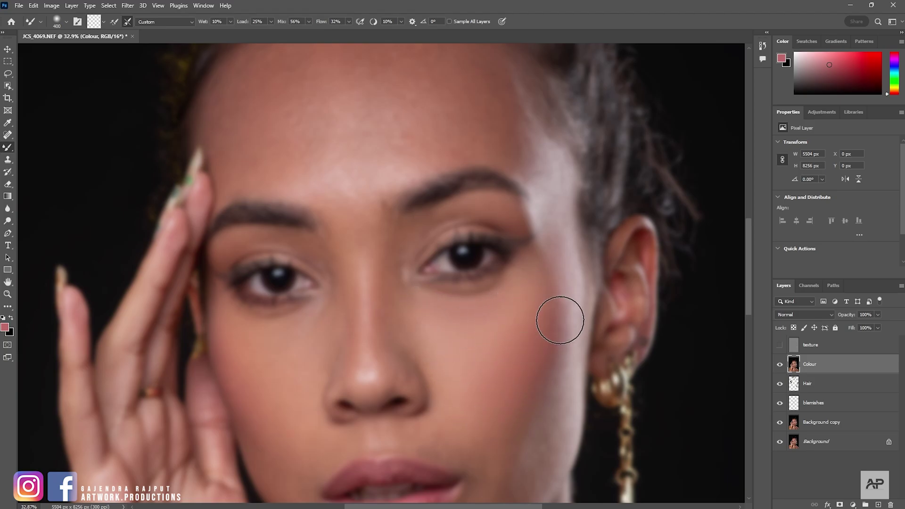
{"action": "key", "text": "bracketleft"}
{"action": "key", "text": "bracketleft"}
{"action": "key", "text": "bracketleft"}
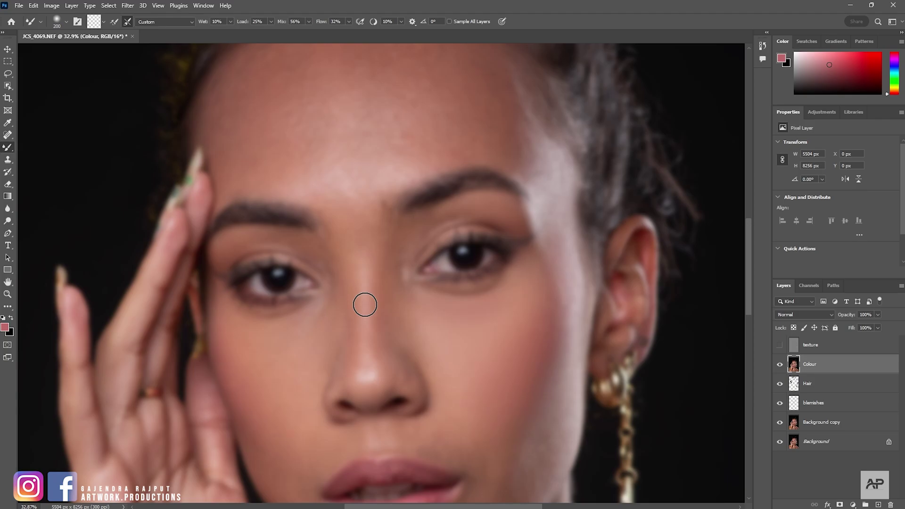
{"action": "key", "text": "bracketright"}
{"action": "key", "text": "bracketright"}
{"action": "scroll", "coordinate": [250, 369], "scroll_direction": "down", "scroll_amount": 3}
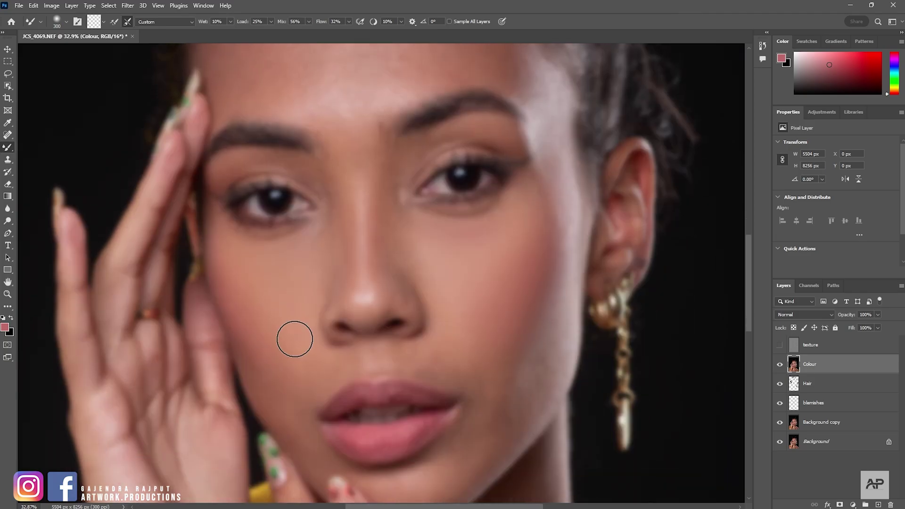
{"action": "key", "text": "bracketleft"}
{"action": "key", "text": "bracketright"}
{"action": "scroll", "coordinate": [472, 370], "scroll_direction": "down", "scroll_amount": 3}
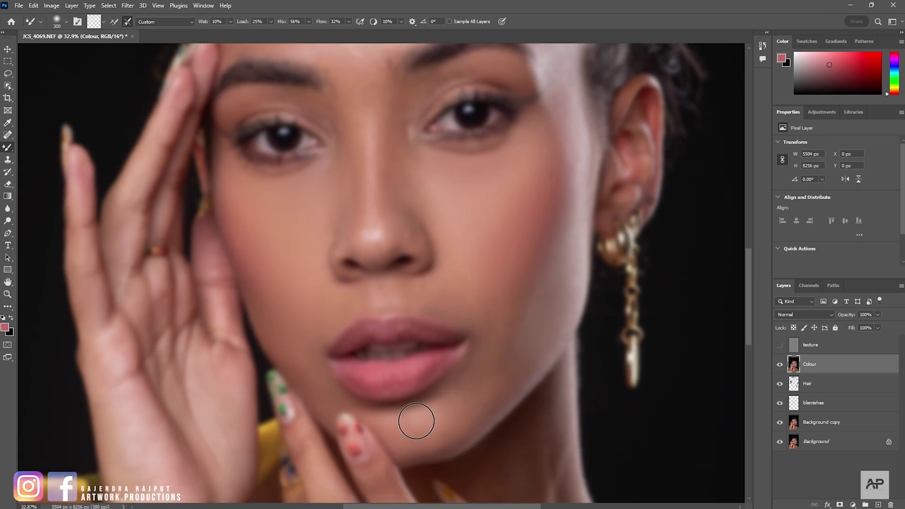
{"action": "scroll", "coordinate": [354, 342], "scroll_direction": "up", "scroll_amount": 5}
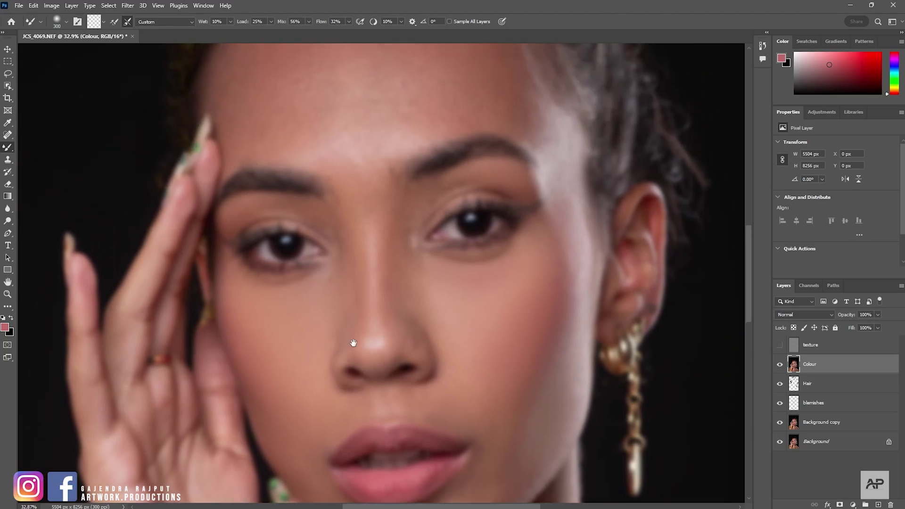
{"action": "key", "text": "bracketleft"}
{"action": "key", "text": "bracketleft"}
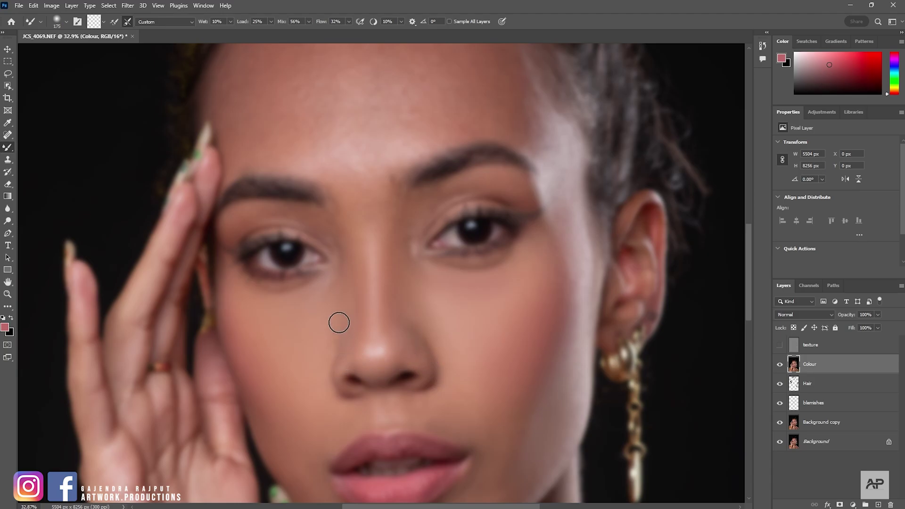
Blend the uneven skin tones across the forehead with the Mixer Brush on the Colour layer
{"action": "left_click_drag", "start_coordinate": [404, 285], "coordinate": [414, 342]}
{"action": "key", "text": "bracketleft"}
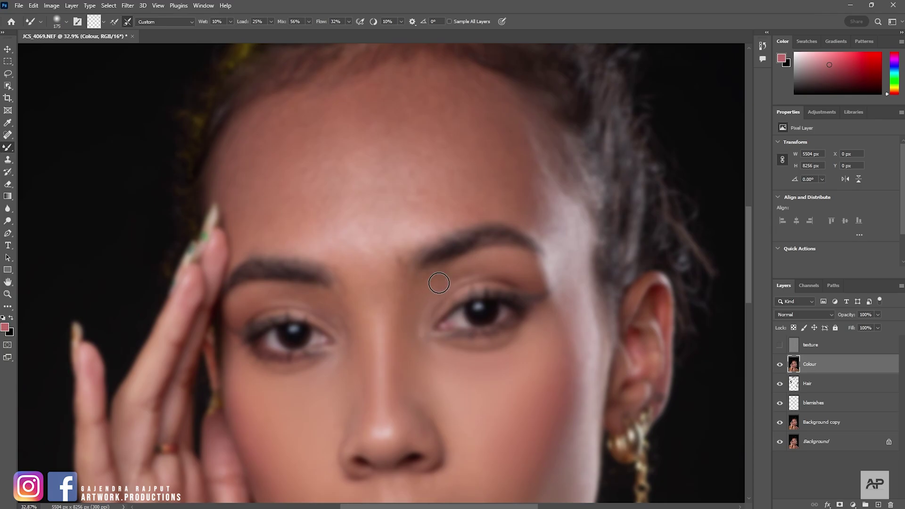
{"action": "key", "text": "bracketright"}
{"action": "key", "text": "bracketright"}
{"action": "key", "text": "bracketleft"}
{"action": "key", "text": "bracketleft"}
{"action": "left_click_drag", "start_coordinate": [382, 280], "coordinate": [385, 313]}
{"action": "key", "text": "bracketright"}
{"action": "key", "text": "bracketright"}
{"action": "key", "text": "bracketright"}
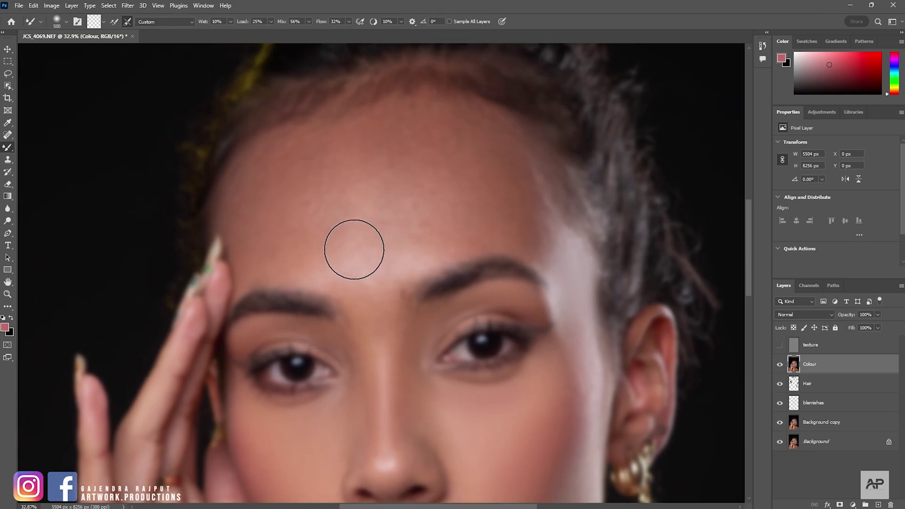
{"action": "mouse_move", "coordinate": [329, 236]}
{"action": "left_mouse_down"}
{"action": "mouse_move", "coordinate": [392, 196]}
{"action": "mouse_move", "coordinate": [311, 168]}
{"action": "mouse_move", "coordinate": [390, 213]}
{"action": "mouse_move", "coordinate": [437, 226]}
{"action": "mouse_move", "coordinate": [504, 225]}
{"action": "mouse_move", "coordinate": [411, 165]}
{"action": "mouse_move", "coordinate": [460, 152]}
{"action": "mouse_move", "coordinate": [501, 165]}
{"action": "mouse_move", "coordinate": [515, 182]}
{"action": "mouse_move", "coordinate": [535, 218]}
{"action": "mouse_move", "coordinate": [522, 238]}
{"action": "left_mouse_up"}
{"action": "key", "text": "bracketleft"}
{"action": "key", "text": "bracketleft"}
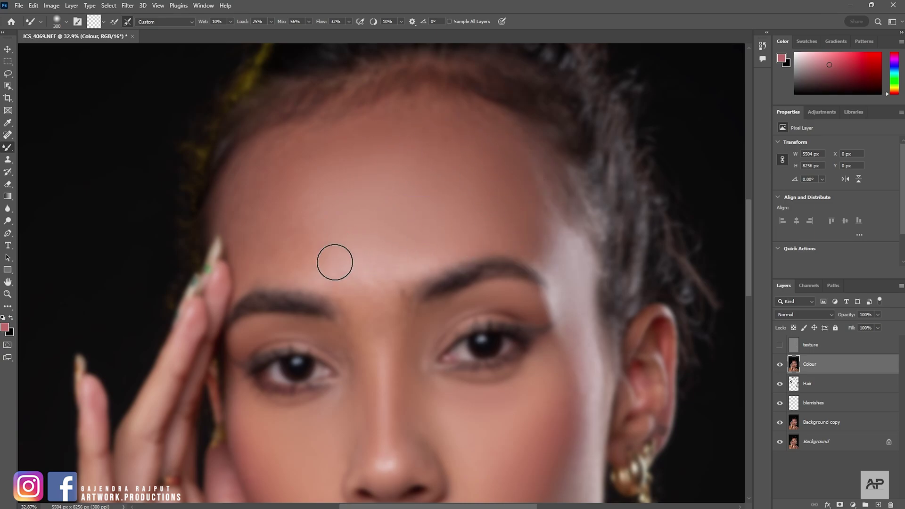
{"action": "mouse_move", "coordinate": [314, 224]}
{"action": "left_mouse_down"}
{"action": "mouse_move", "coordinate": [269, 192]}
{"action": "mouse_move", "coordinate": [253, 199]}
{"action": "mouse_move", "coordinate": [273, 250]}
{"action": "mouse_move", "coordinate": [334, 244]}
{"action": "mouse_move", "coordinate": [309, 202]}
{"action": "mouse_move", "coordinate": [345, 160]}
{"action": "left_mouse_up"}
{"action": "key", "text": "bracketright"}
{"action": "key", "text": "bracketright"}
{"action": "key", "text": "bracketleft"}
{"action": "key", "text": "bracketleft"}
{"action": "key", "text": "bracketleft"}
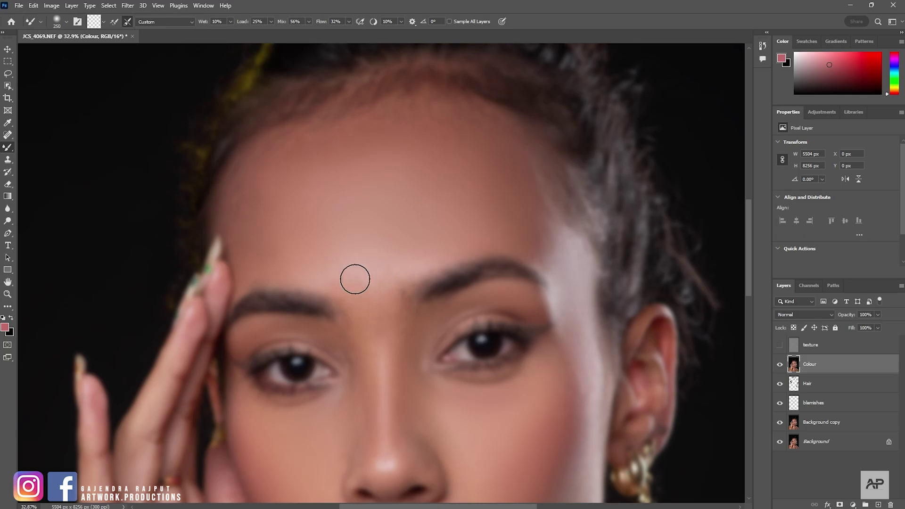
Even out the skin over the mouth, chin, jaw, neck and the shoulder right of the strap
{"action": "left_click_drag", "start_coordinate": [394, 372], "coordinate": [397, 280]}
{"action": "mouse_move", "coordinate": [456, 399]}
{"action": "left_mouse_down"}
{"action": "mouse_move", "coordinate": [394, 295]}
{"action": "mouse_move", "coordinate": [357, 264]}
{"action": "left_mouse_up"}
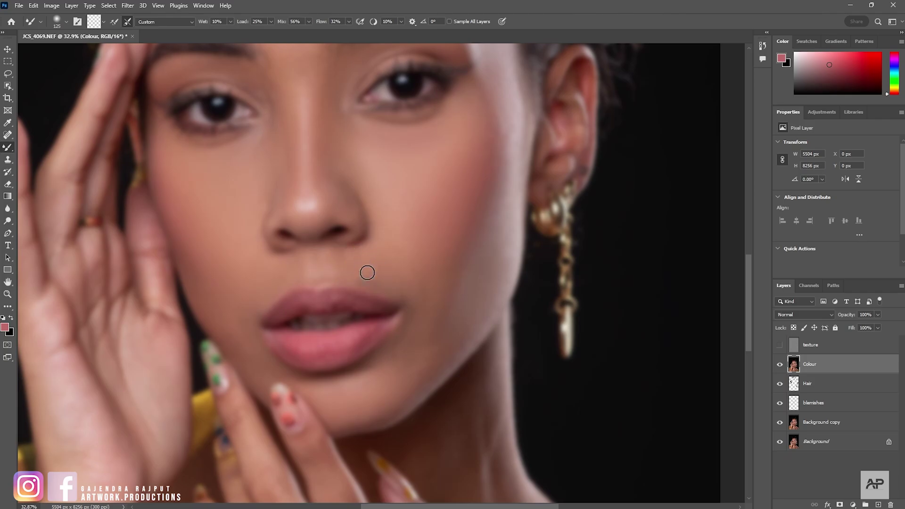
{"action": "key", "text": "bracketright"}
{"action": "key", "text": "bracketright"}
{"action": "left_click_drag", "start_coordinate": [242, 319], "coordinate": [226, 262]}
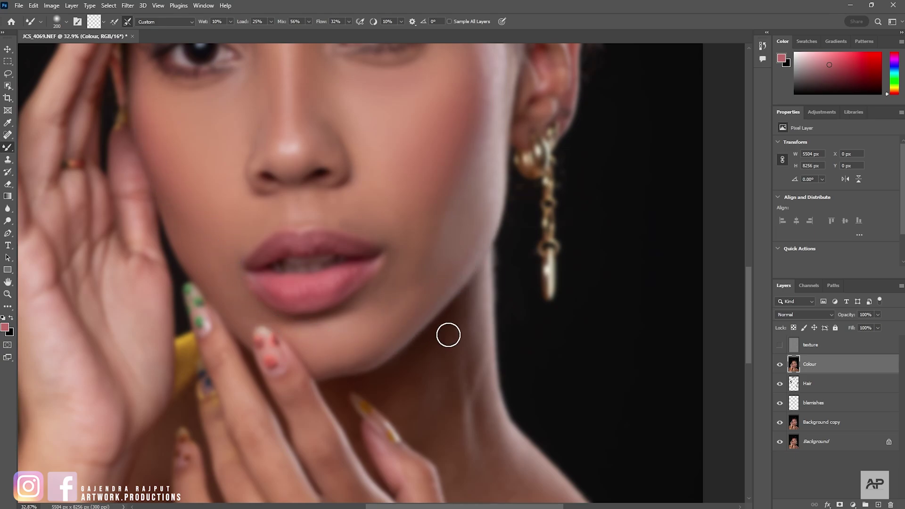
{"action": "scroll", "coordinate": [431, 295], "scroll_direction": "down", "scroll_amount": 1}
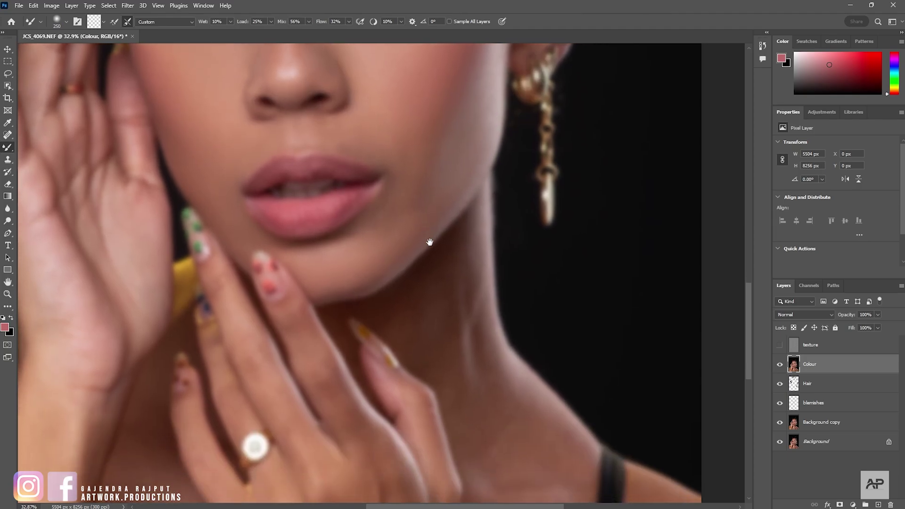
{"action": "scroll", "coordinate": [431, 295], "scroll_direction": "down", "scroll_amount": 1}
{"action": "key", "text": "bracketright"}
{"action": "key", "text": "bracketright"}
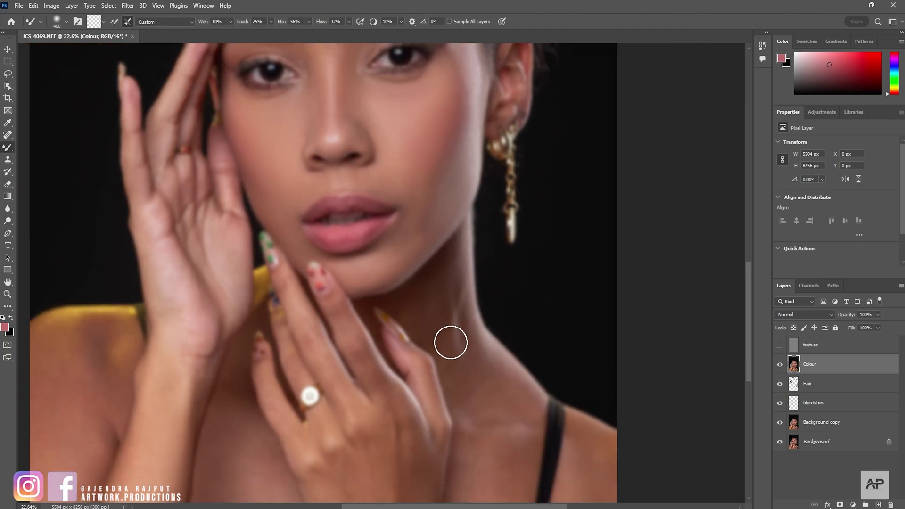
{"action": "left_click_drag", "start_coordinate": [462, 355], "coordinate": [434, 256]}
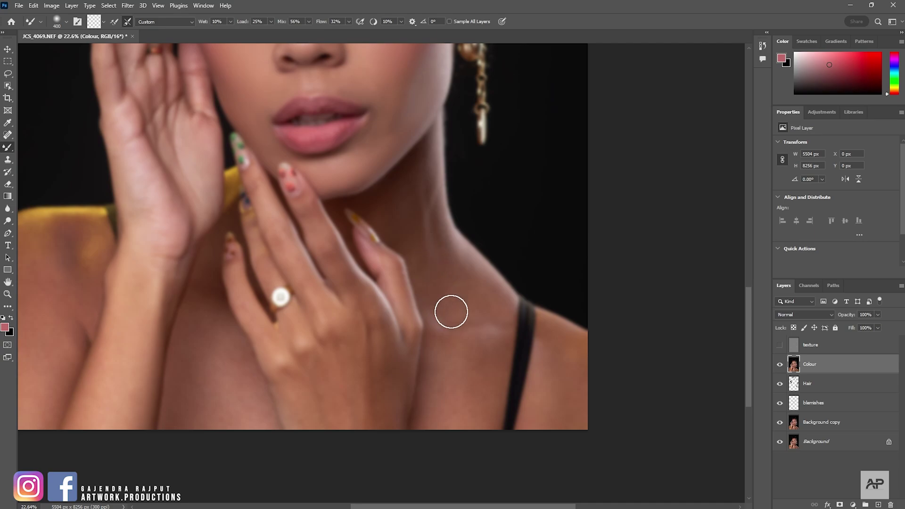
{"action": "key", "text": "bracketright"}
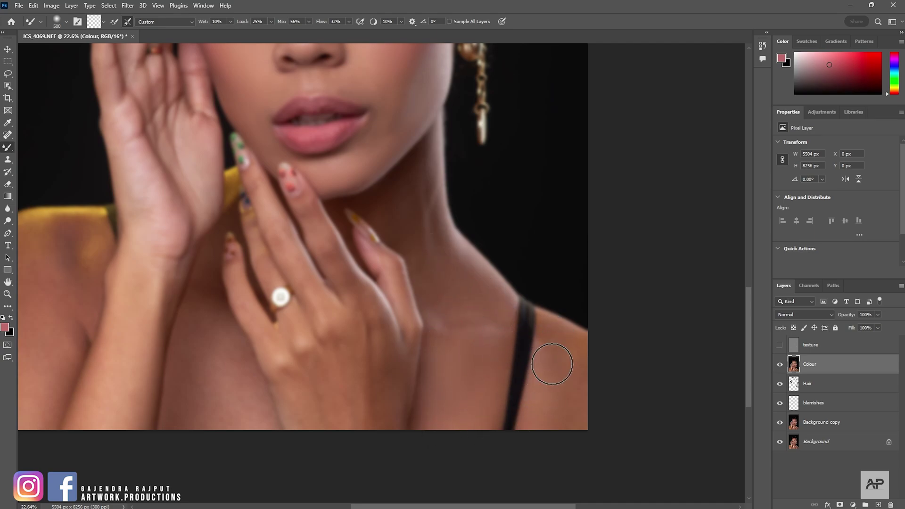
{"action": "left_click_drag", "start_coordinate": [538, 344], "coordinate": [573, 386]}
{"action": "key", "text": "bracketleft"}
Smooth the dark crease between the fingers with a smaller Mixer Brush
{"action": "left_click_drag", "start_coordinate": [453, 382], "coordinate": [518, 391]}
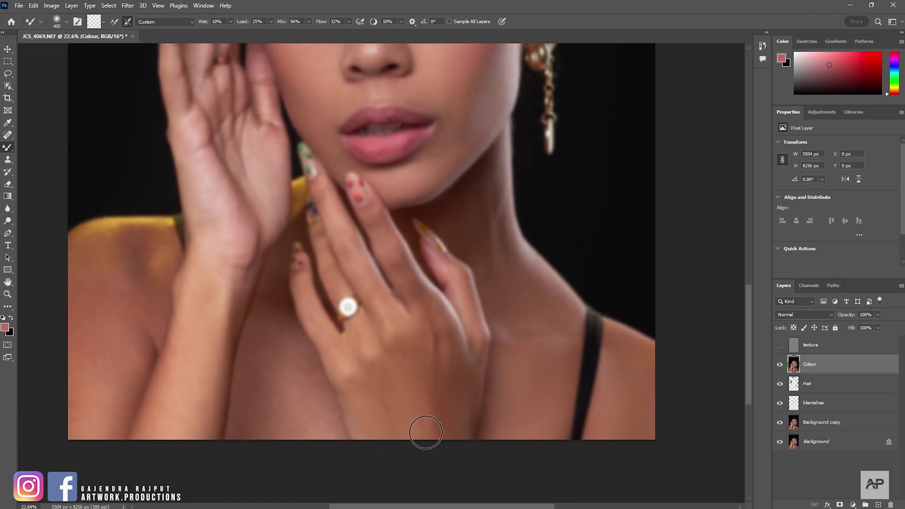
{"action": "left_click_drag", "start_coordinate": [359, 308], "coordinate": [377, 342]}
{"action": "key", "text": "bracketleft"}
{"action": "key", "text": "bracketleft"}
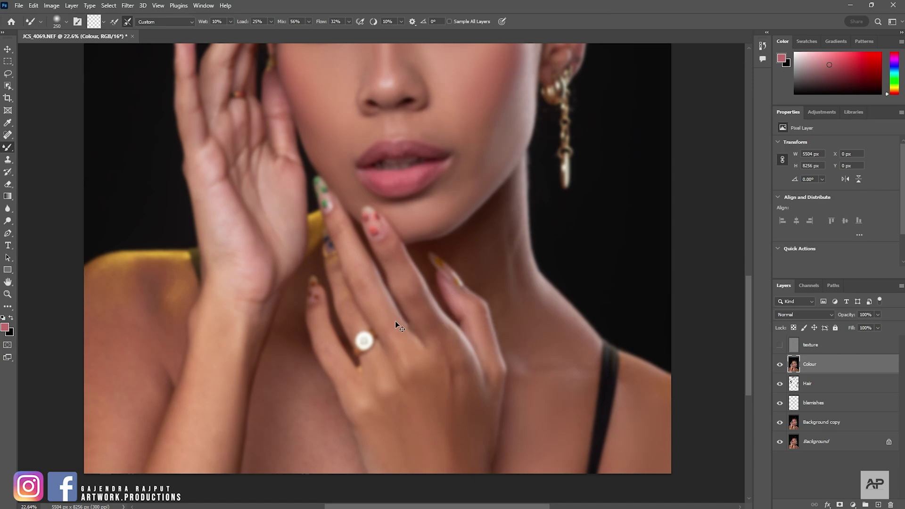
{"action": "left_click_drag", "start_coordinate": [404, 268], "coordinate": [415, 298]}
{"action": "key", "text": "bracketright"}
{"action": "key", "text": "bracketright"}
{"action": "key", "text": "bracketright"}
{"action": "key", "text": "bracketright"}
{"action": "key", "text": "bracketleft"}
{"action": "key", "text": "bracketleft"}
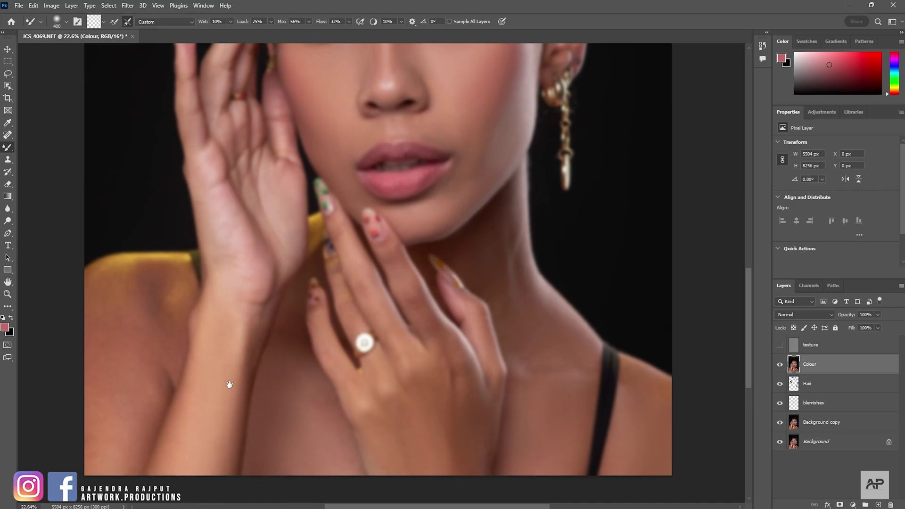
Keep blending with a resized brush while moving the view back toward the eyes and forehead
{"action": "scroll", "coordinate": [217, 285], "scroll_direction": "up", "scroll_amount": 3}
{"action": "key", "text": "bracketleft"}
{"action": "key", "text": "bracketleft"}
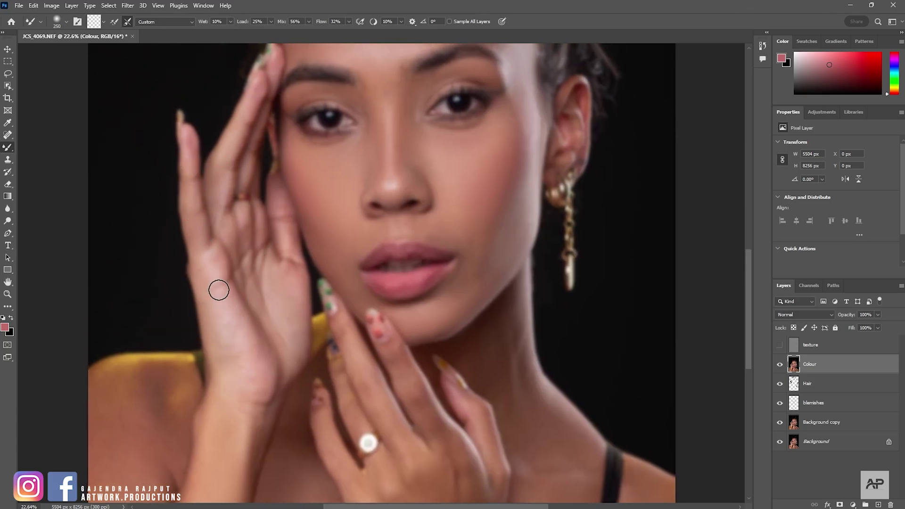
{"action": "scroll", "coordinate": [232, 338], "scroll_direction": "down", "scroll_amount": 2}
{"action": "scroll", "coordinate": [232, 338], "scroll_direction": "left", "scroll_amount": 2}
{"action": "key", "text": "bracketright"}
{"action": "key", "text": "bracketright"}
{"action": "key", "text": "bracketright"}
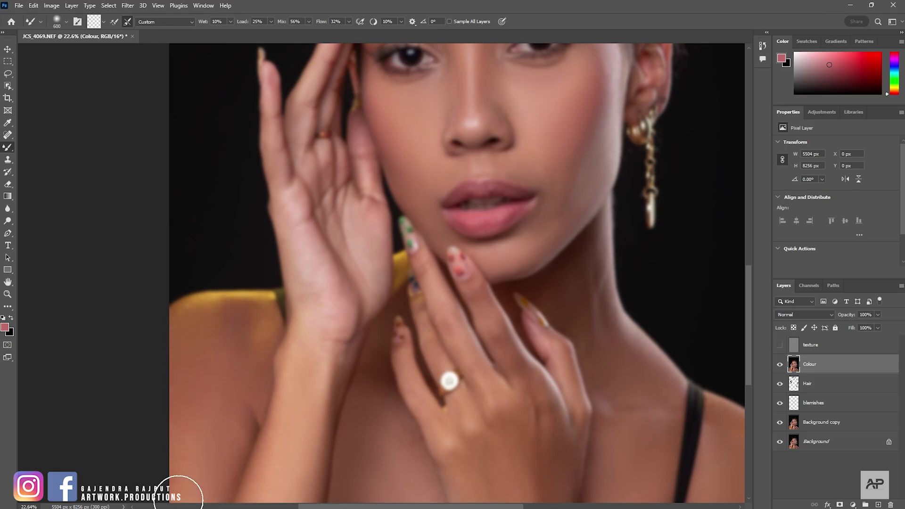
{"action": "left_click_drag", "start_coordinate": [329, 387], "coordinate": [328, 393]}
{"action": "scroll", "coordinate": [328, 392], "scroll_direction": "up", "scroll_amount": 6}
{"action": "scroll", "coordinate": [328, 392], "scroll_direction": "right", "scroll_amount": 5}
{"action": "key", "text": "bracketleft"}
{"action": "key", "text": "bracketleft"}
{"action": "key", "text": "bracketleft"}
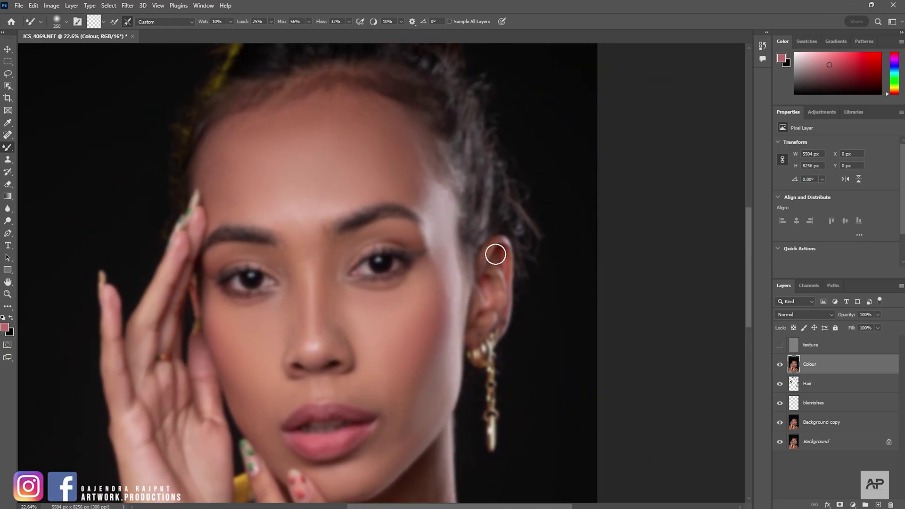
{"action": "key", "text": "bracketright"}
{"action": "key", "text": "bracketright"}
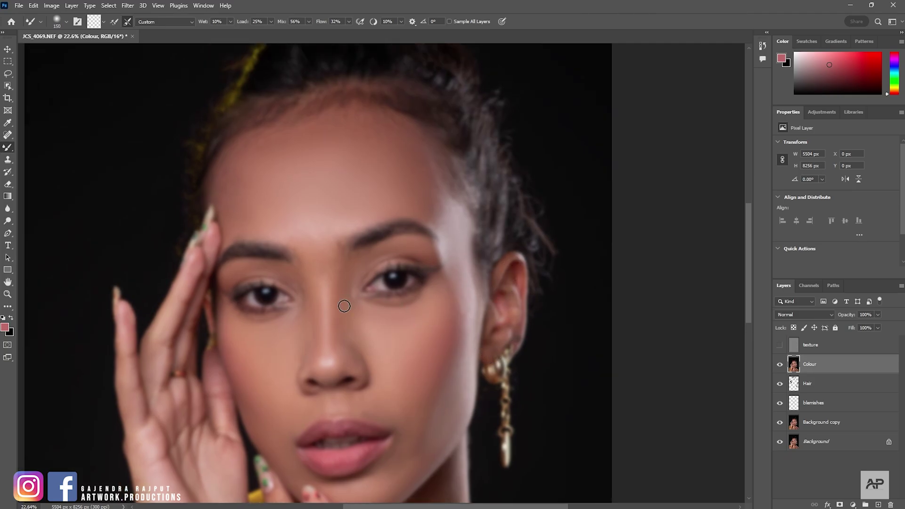
{"action": "scroll", "coordinate": [279, 255], "scroll_direction": "up", "scroll_amount": 3}
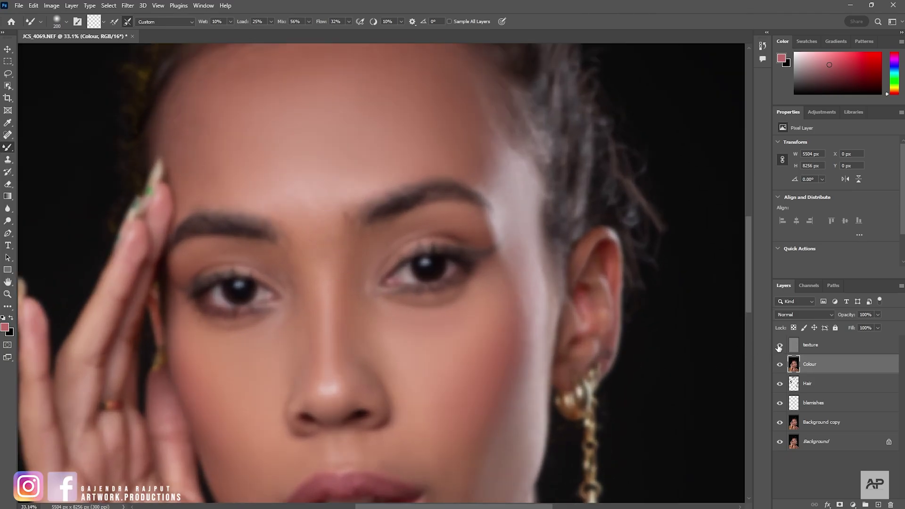
Make the texture layer visible again and group it with the Colour layer into Group 1
{"action": "left_click", "coordinate": [779, 345]}
{"action": "scroll", "coordinate": [388, 287], "scroll_direction": "down", "scroll_amount": 1}
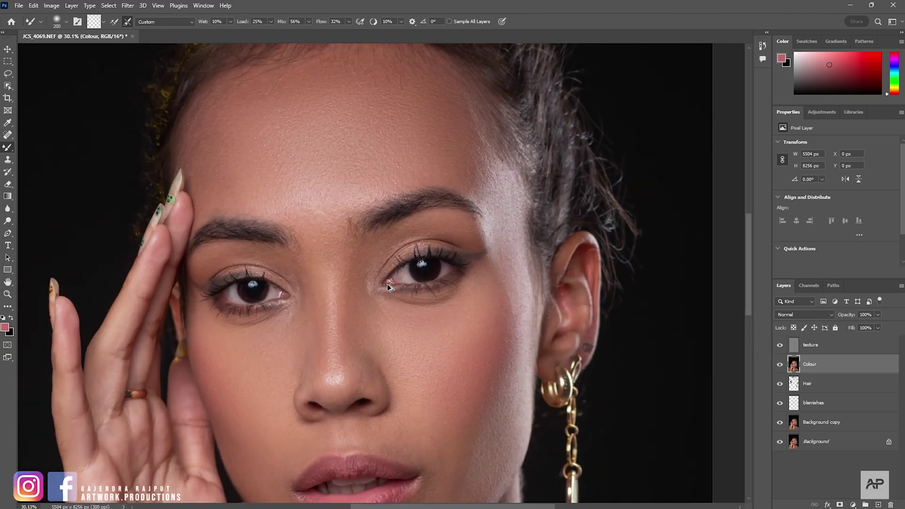
{"action": "left_click", "coordinate": [828, 349], "text": "shift"}
{"action": "key", "text": "ctrl+g"}
Toggle Group 1's visibility to compare the portrait before and after the skin retouch
{"action": "left_click", "coordinate": [779, 342]}
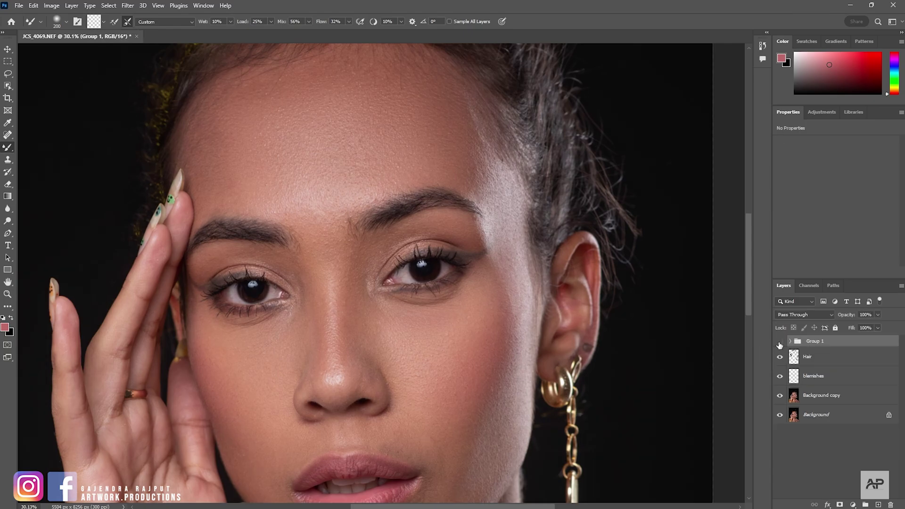
{"action": "left_click", "coordinate": [779, 345]}
{"action": "left_click", "coordinate": [779, 346]}
{"action": "left_click", "coordinate": [779, 342]}
{"action": "left_click", "coordinate": [779, 342]}
{"action": "scroll", "coordinate": [459, 313], "scroll_direction": "down", "scroll_amount": 3}
{"action": "left_click_drag", "start_coordinate": [459, 313], "coordinate": [442, 307]}
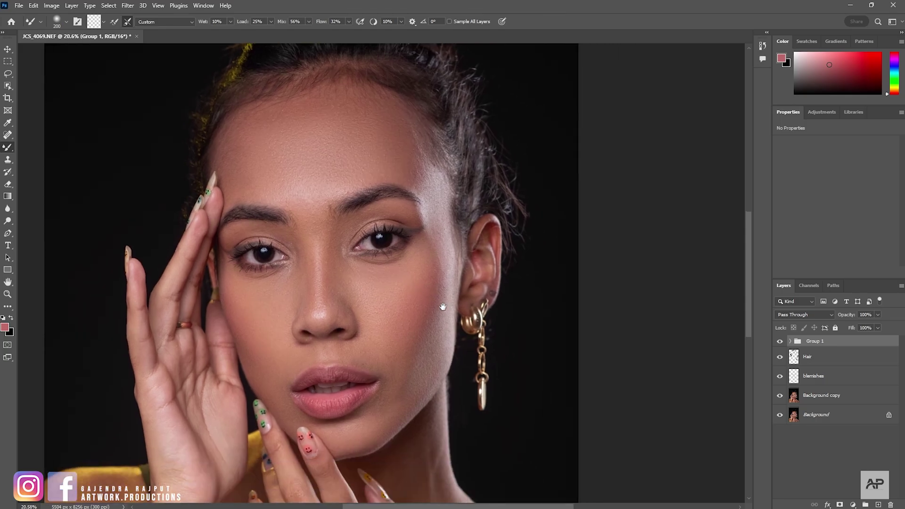
{"action": "scroll", "coordinate": [442, 307], "scroll_direction": "down", "scroll_amount": 2}
{"action": "double_click", "coordinate": [779, 342]}
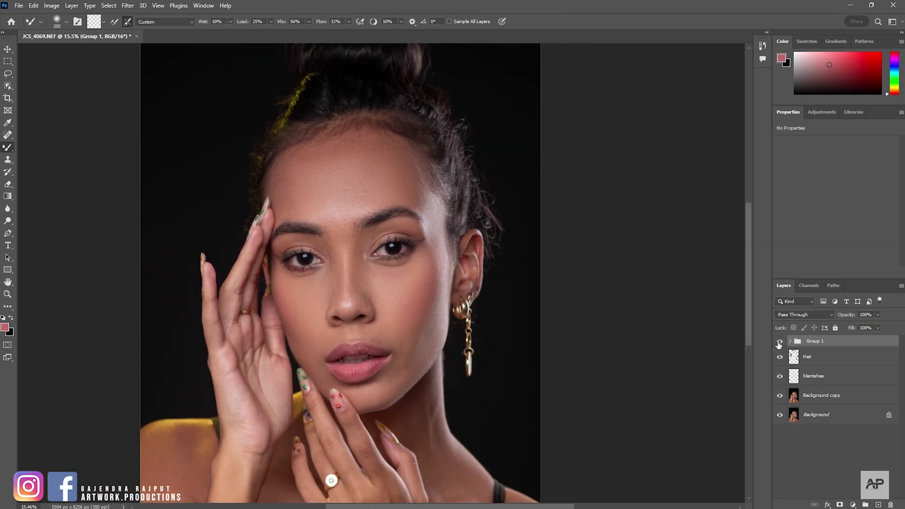
{"action": "double_click", "coordinate": [779, 343]}
{"action": "scroll", "coordinate": [383, 283], "scroll_direction": "up", "scroll_amount": 2}
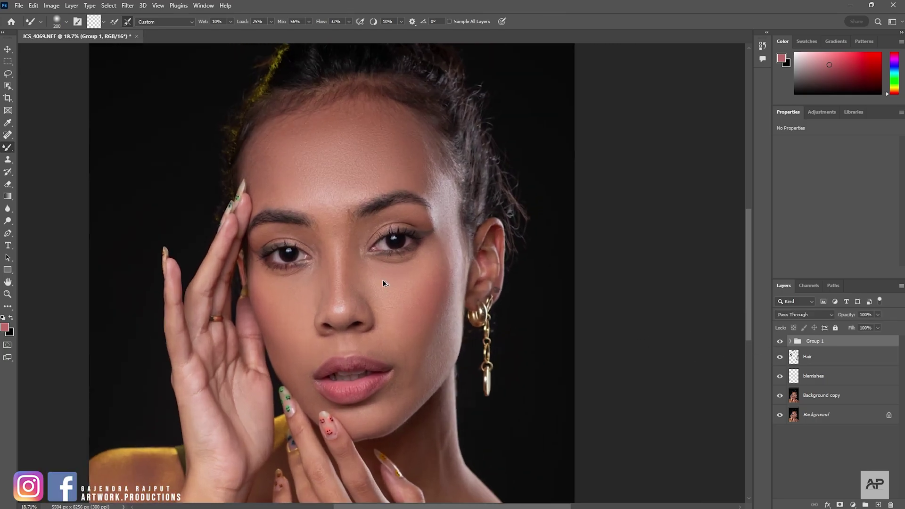
Add a brightening Curves adjustment layer with an inverted black mask, and duplicate it
{"action": "left_click", "coordinate": [853, 504]}
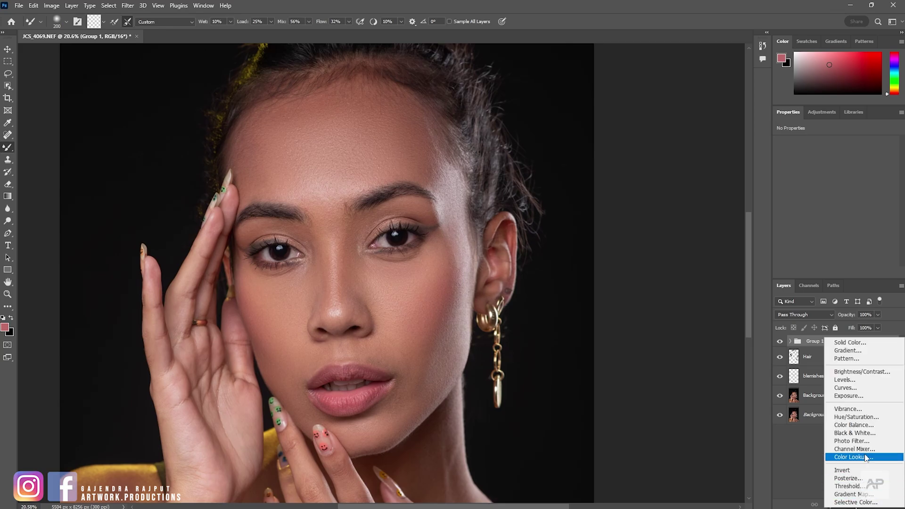
{"action": "left_click", "coordinate": [850, 394]}
{"action": "left_click_drag", "start_coordinate": [843, 211], "coordinate": [837, 204]}
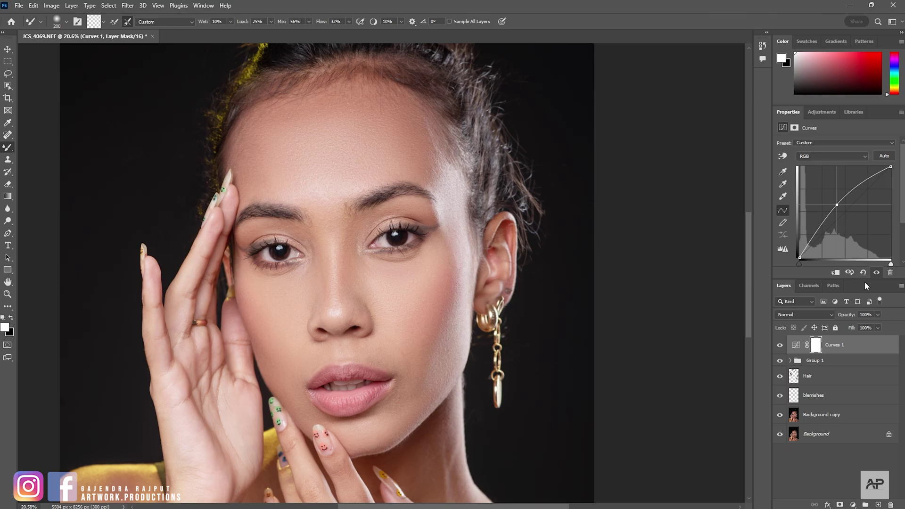
{"action": "key", "text": "ctrl+i"}
{"action": "key", "text": "ctrl+j"}
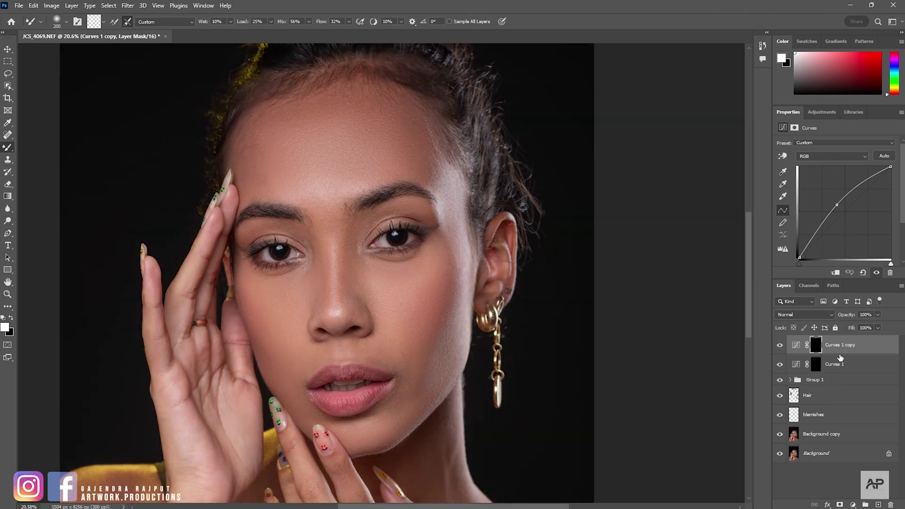
Pull the original curve down to darken, and name the layers douge and burn
{"action": "left_click", "coordinate": [819, 365]}
{"action": "left_click_drag", "start_coordinate": [836, 204], "coordinate": [854, 223]}
{"action": "left_click", "coordinate": [839, 345]}
{"action": "type", "text": "dg"}
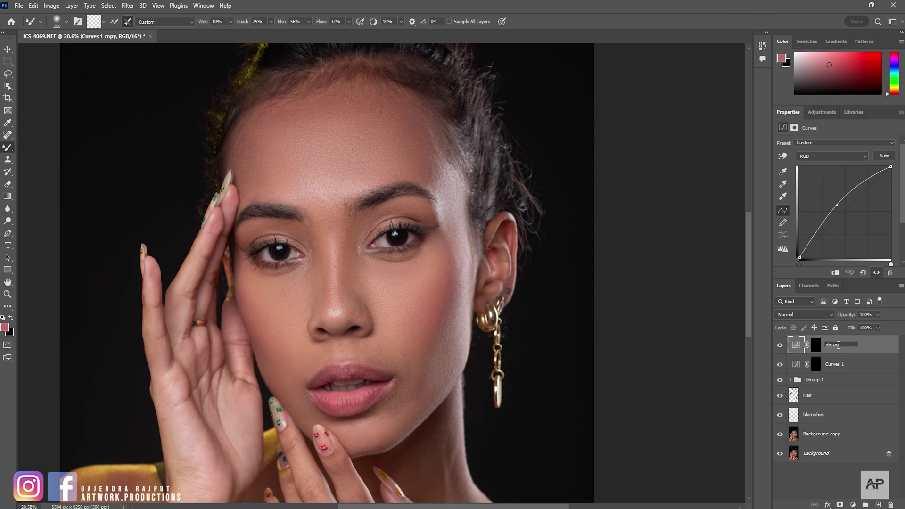
{"action": "type", "text": "e"}
{"action": "double_click", "coordinate": [838, 368]}
{"action": "type", "text": "burn"}
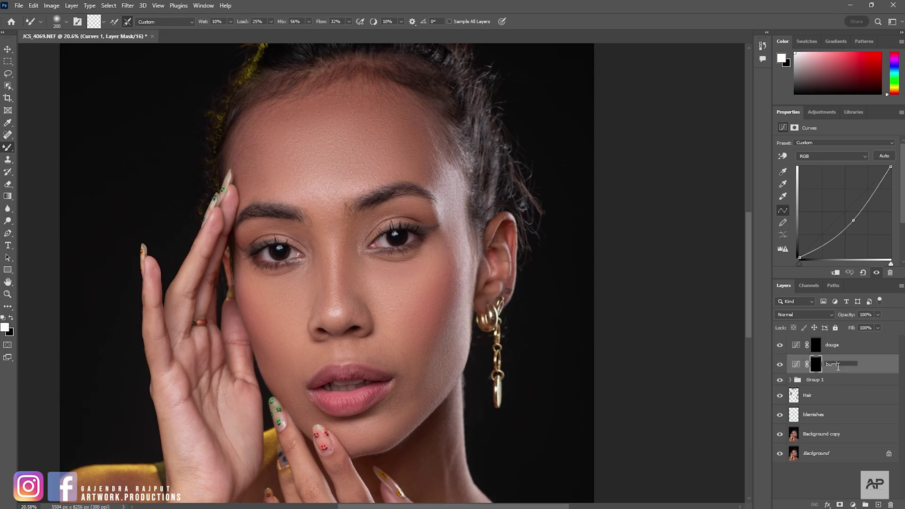
{"action": "key", "text": "Return"}
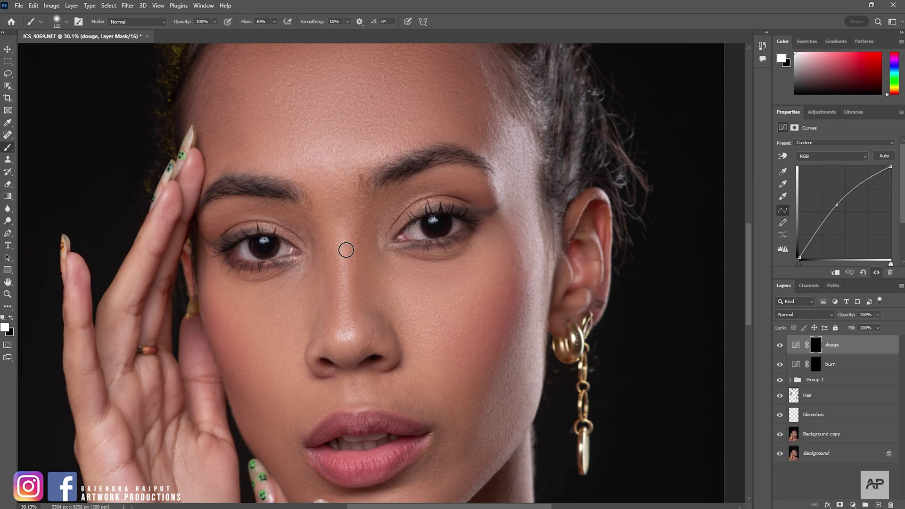
Brighten the nose bridge on the douge mask and lower the brush flow for gentler dodging
{"action": "left_click_drag", "start_coordinate": [346, 250], "coordinate": [341, 293]}
{"action": "right_click", "coordinate": [375, 254]}
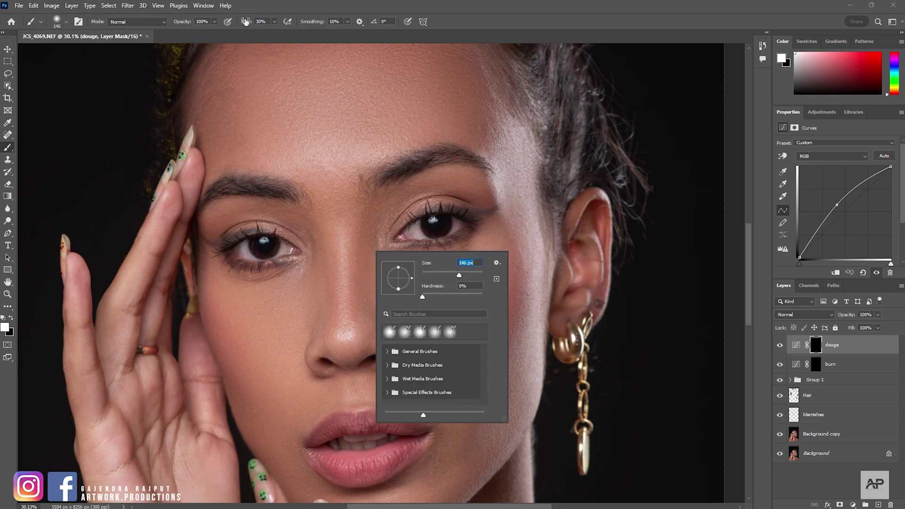
{"action": "left_click_drag", "start_coordinate": [245, 22], "coordinate": [238, 24]}
{"action": "key", "text": "bracketright"}
{"action": "key", "text": "bracketright"}
{"action": "key", "text": "bracketright"}
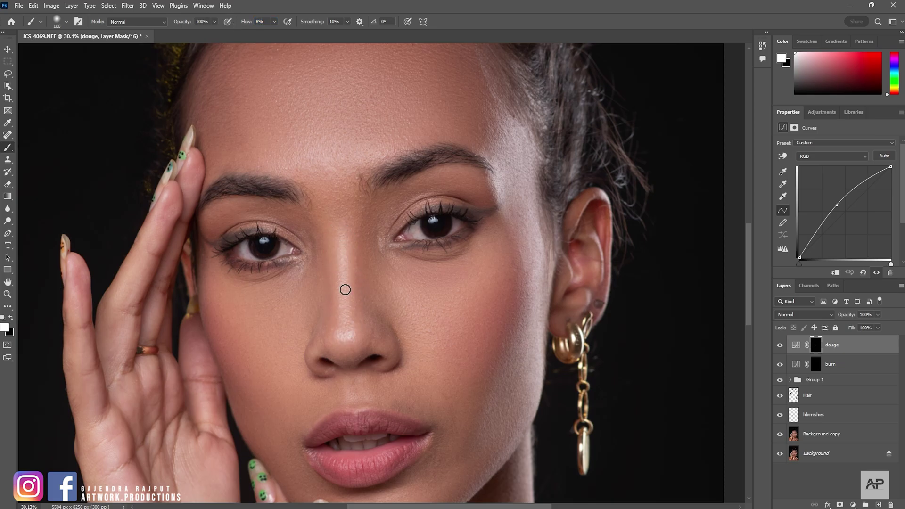
{"action": "key", "text": "bracketright"}
{"action": "key", "text": "bracketright"}
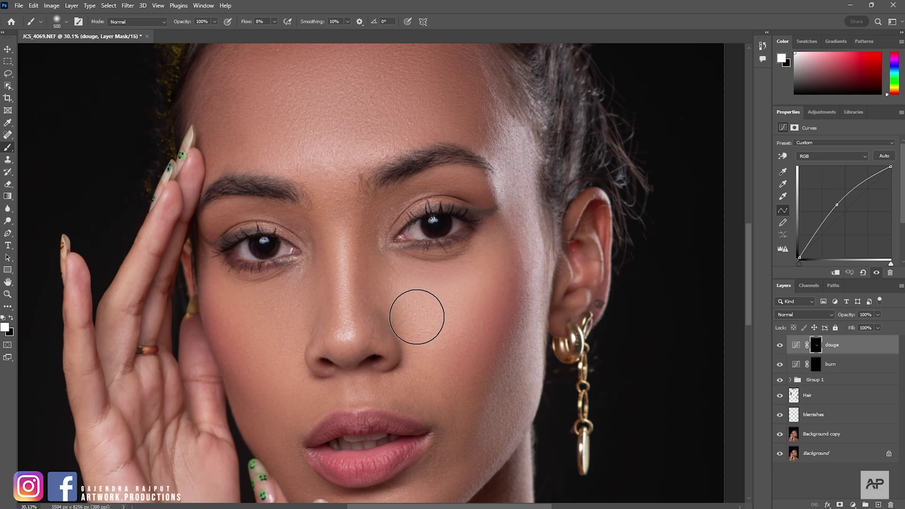
{"action": "left_click_drag", "start_coordinate": [412, 295], "coordinate": [427, 317]}
{"action": "key", "text": "bracketleft"}
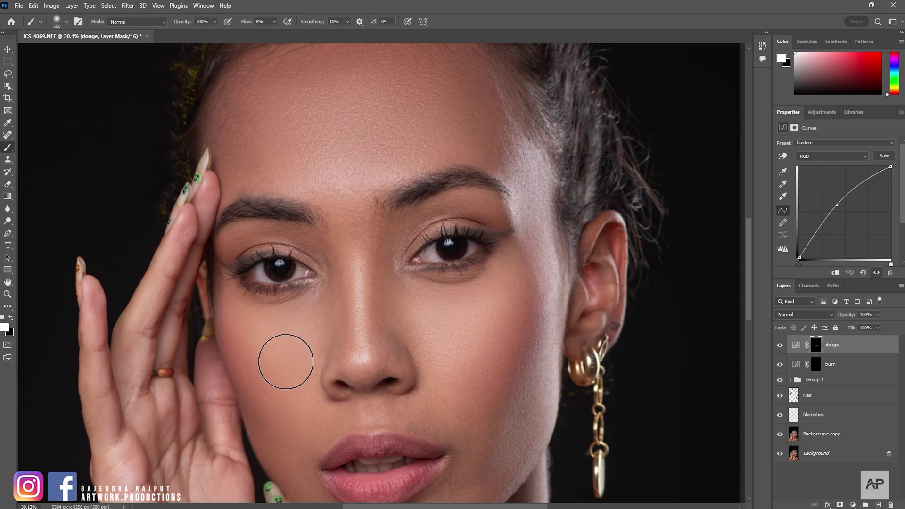
{"action": "key", "text": "bracketright"}
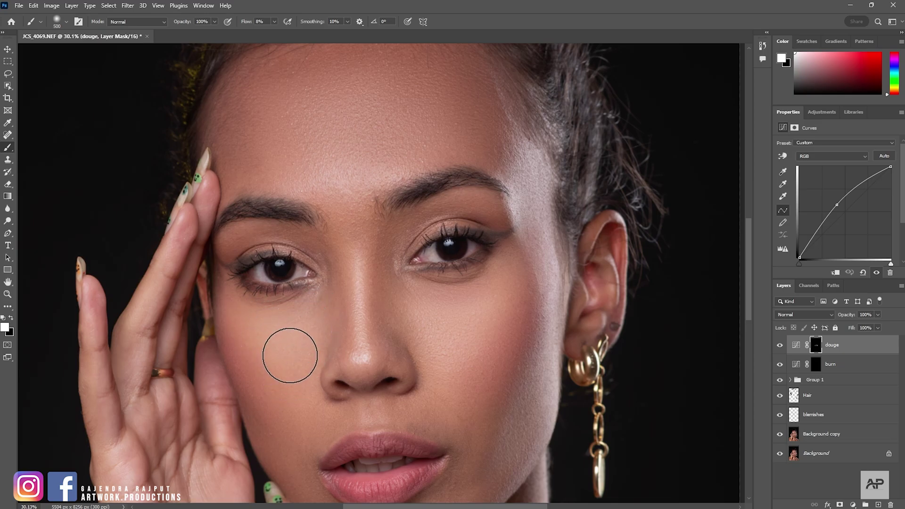
Lighten the forehead and chin on the douge mask
{"action": "left_click_drag", "start_coordinate": [367, 313], "coordinate": [370, 372]}
{"action": "key", "text": "bracketright"}
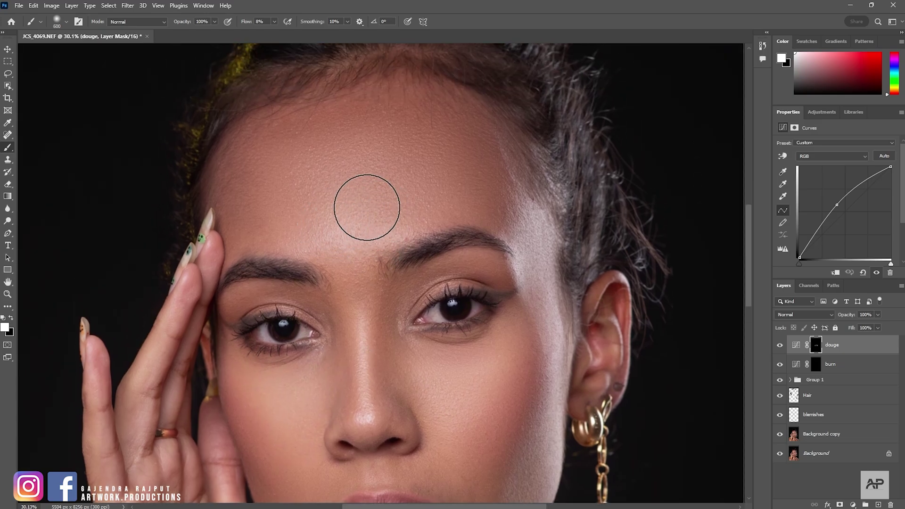
{"action": "mouse_move", "coordinate": [331, 183]}
{"action": "left_mouse_down"}
{"action": "mouse_move", "coordinate": [306, 171]}
{"action": "mouse_move", "coordinate": [295, 182]}
{"action": "mouse_move", "coordinate": [298, 204]}
{"action": "mouse_move", "coordinate": [394, 216]}
{"action": "left_mouse_up"}
{"action": "key", "text": "bracketright"}
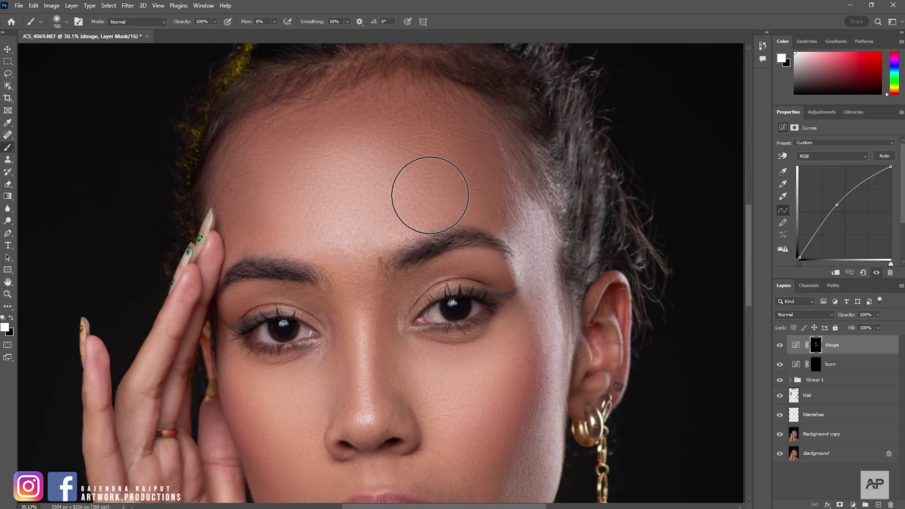
{"action": "key", "text": "bracketright"}
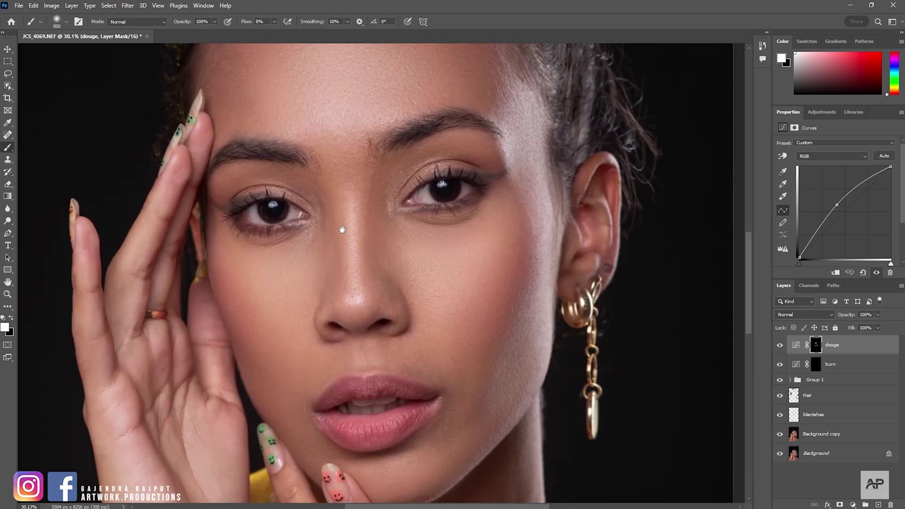
{"action": "scroll", "coordinate": [349, 232], "scroll_direction": "down", "scroll_amount": 5}
{"action": "key", "text": "bracketleft"}
{"action": "key", "text": "bracketleft"}
{"action": "key", "text": "bracketleft"}
{"action": "mouse_move", "coordinate": [393, 386]}
{"action": "left_mouse_down"}
{"action": "mouse_move", "coordinate": [353, 388]}
{"action": "mouse_move", "coordinate": [398, 376]}
{"action": "mouse_move", "coordinate": [395, 385]}
{"action": "left_mouse_up"}
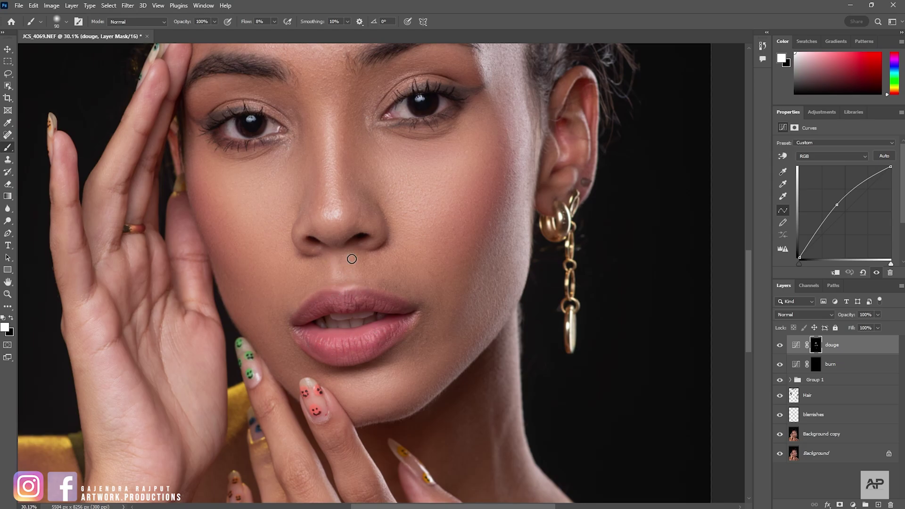
{"action": "mouse_move", "coordinate": [363, 295]}
{"action": "left_mouse_down"}
{"action": "mouse_move", "coordinate": [366, 333]}
{"action": "mouse_move", "coordinate": [431, 270]}
{"action": "left_mouse_up"}
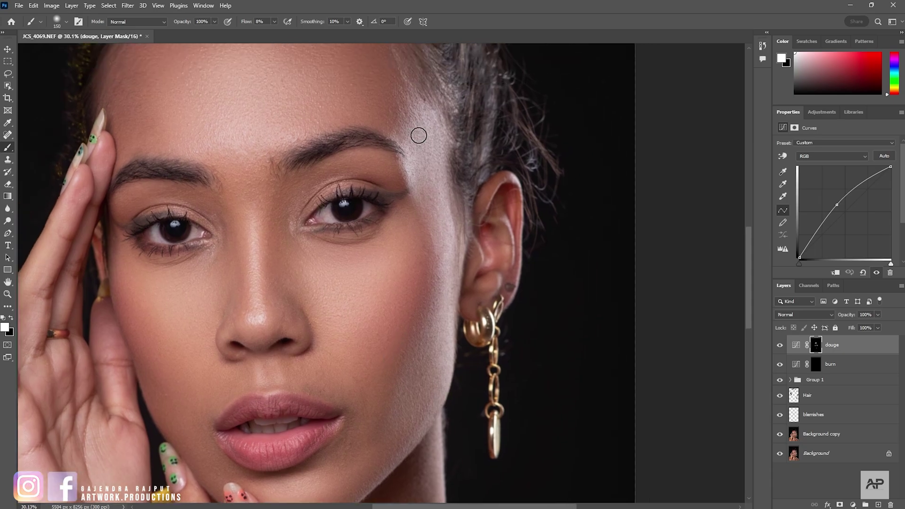
{"action": "key", "text": "bracketright"}
{"action": "key", "text": "bracketright"}
{"action": "key", "text": "bracketright"}
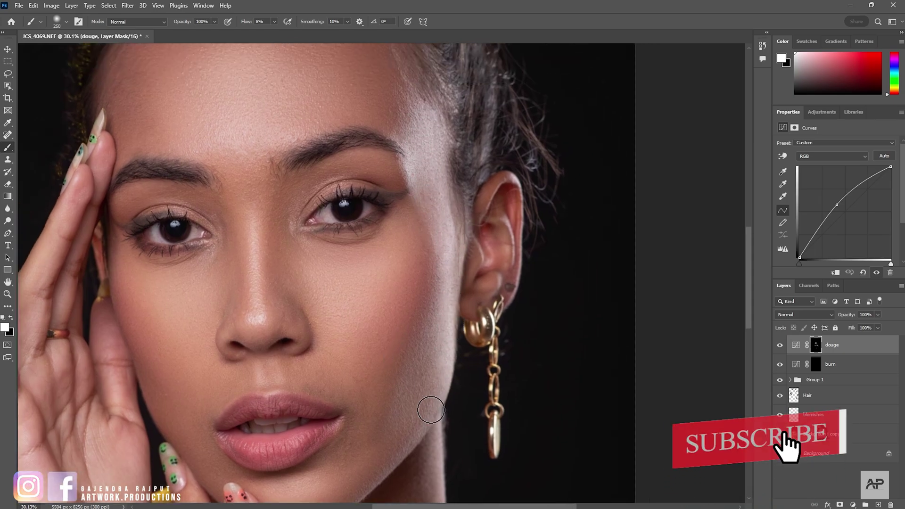
{"action": "scroll", "coordinate": [431, 410], "scroll_direction": "down", "scroll_amount": 3}
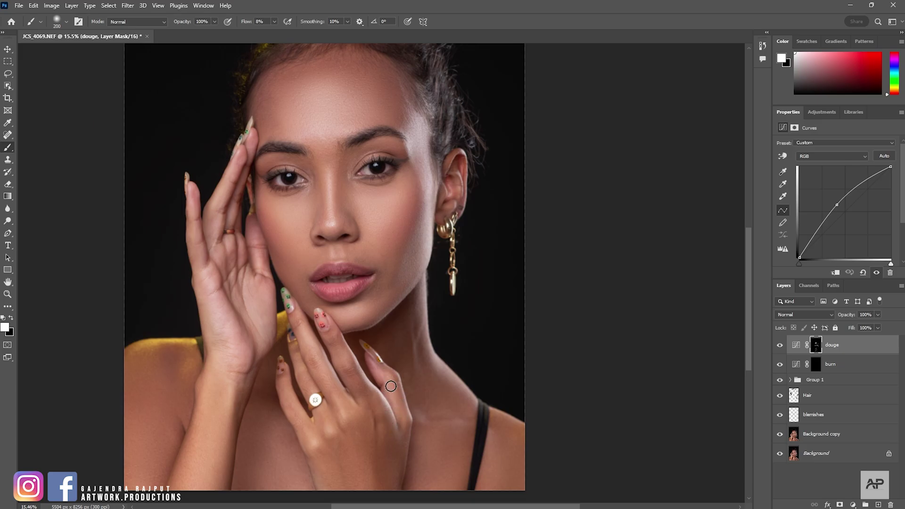
Lighten the left shoulder, neck and chin, then toggle the douge layer to compare
{"action": "key", "text": "bracketright"}
{"action": "key", "text": "bracketright"}
{"action": "key", "text": "bracketleft"}
{"action": "key", "text": "bracketleft"}
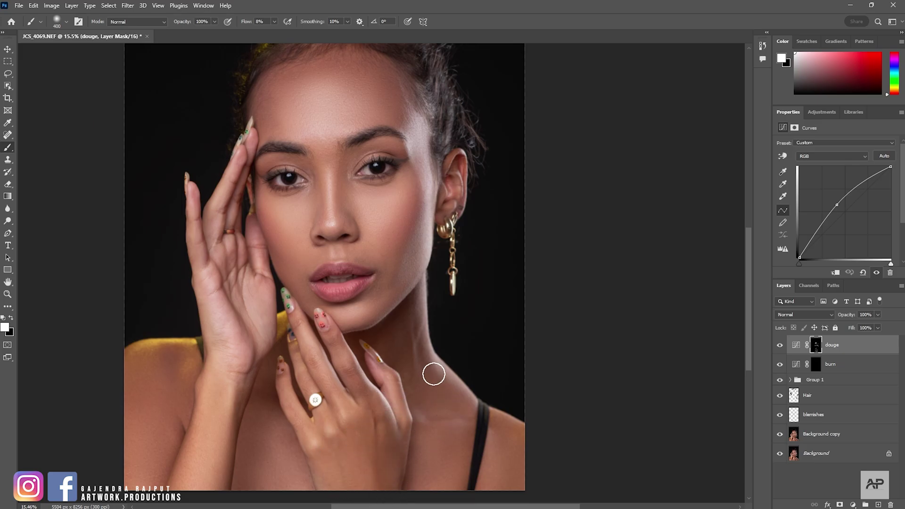
{"action": "key", "text": "bracketright"}
{"action": "key", "text": "bracketright"}
{"action": "key", "text": "bracketright"}
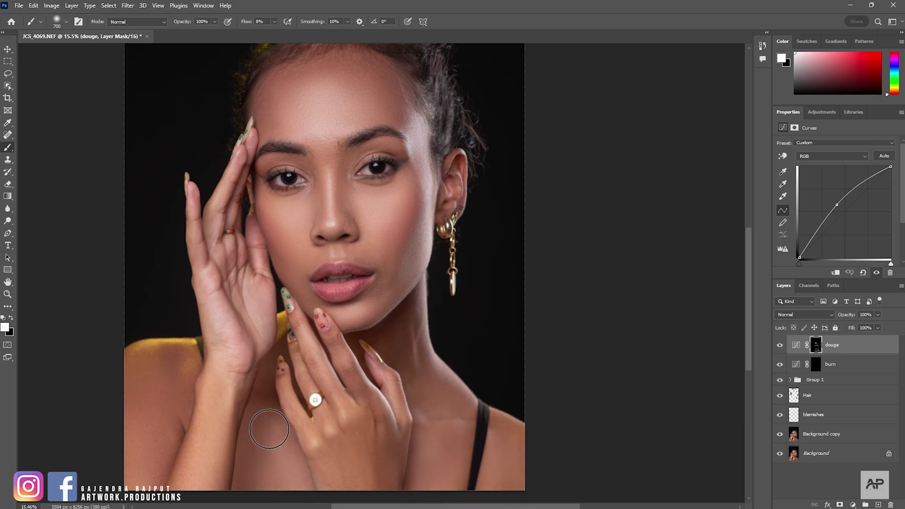
{"action": "key", "text": "bracketright"}
{"action": "key", "text": "bracketright"}
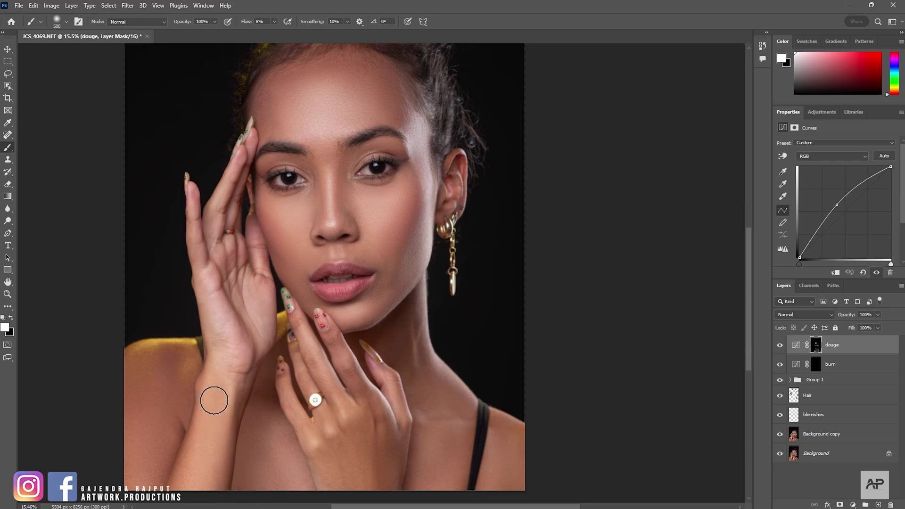
{"action": "key", "text": "bracketright"}
{"action": "mouse_move", "coordinate": [126, 398]}
{"action": "left_mouse_down"}
{"action": "mouse_move", "coordinate": [177, 375]}
{"action": "mouse_move", "coordinate": [172, 419]}
{"action": "left_mouse_up"}
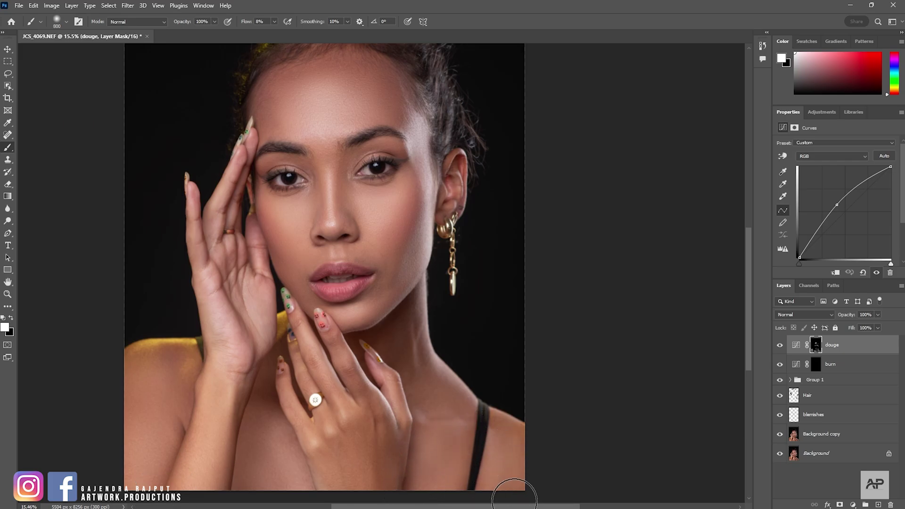
{"action": "left_click_drag", "start_coordinate": [403, 495], "coordinate": [408, 492]}
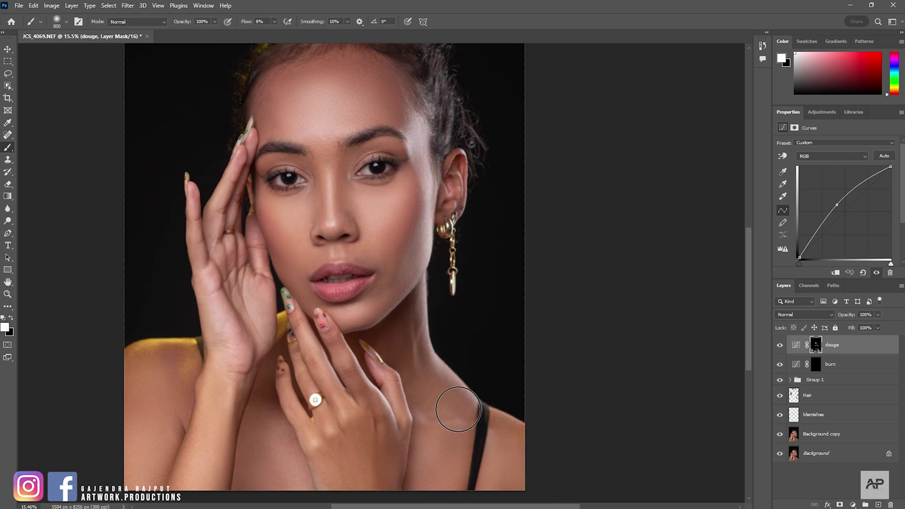
{"action": "left_click", "coordinate": [780, 345]}
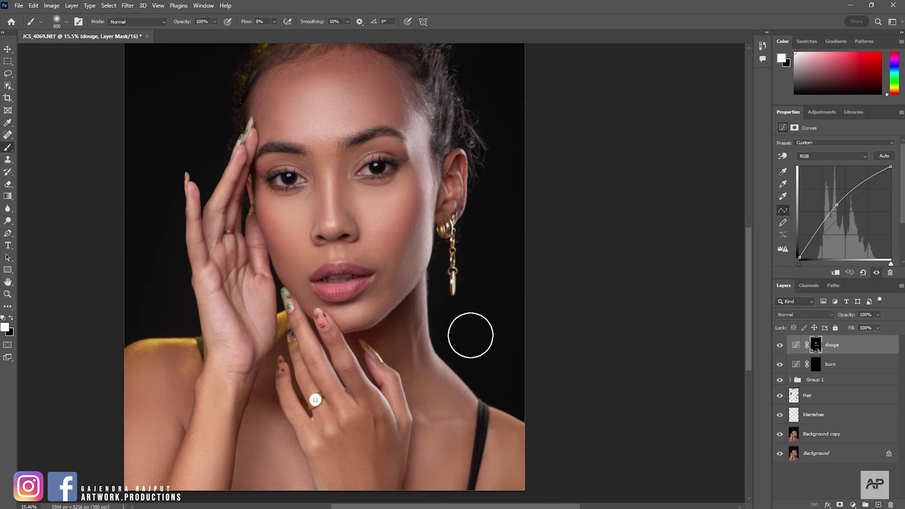
{"action": "scroll", "coordinate": [469, 334], "scroll_direction": "down", "scroll_amount": 2}
{"action": "scroll", "coordinate": [419, 340], "scroll_direction": "up", "scroll_amount": 1}
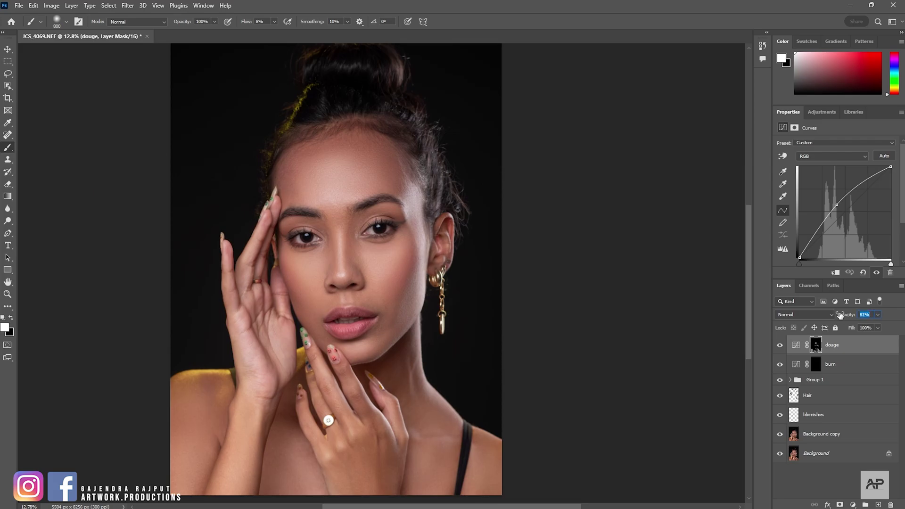
Switch to the burn layer and size the brush to darken the cheeks
{"action": "left_click", "coordinate": [820, 370]}
{"action": "scroll", "coordinate": [372, 268], "scroll_direction": "up", "scroll_amount": 3}
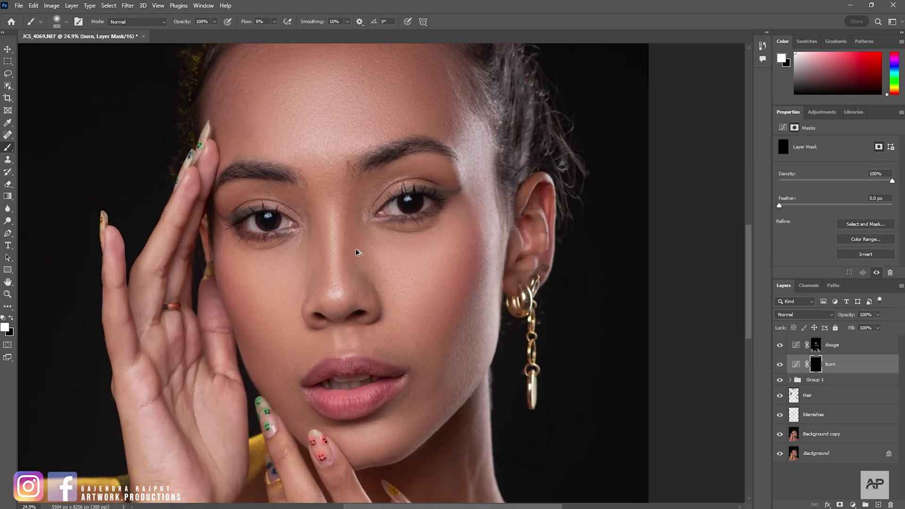
{"action": "scroll", "coordinate": [356, 248], "scroll_direction": "up", "scroll_amount": 3}
{"action": "key", "text": "bracketleft"}
{"action": "key", "text": "bracketleft"}
{"action": "key", "text": "bracketleft"}
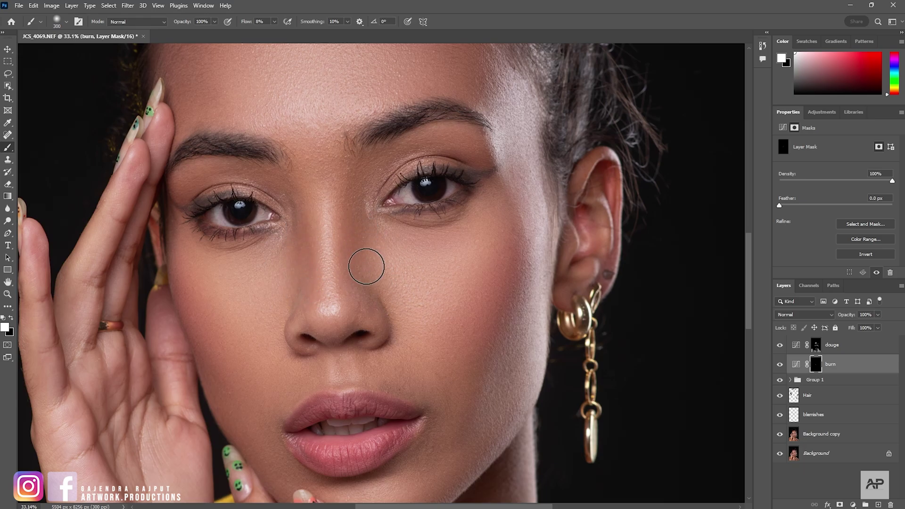
{"action": "key", "text": "bracketright"}
{"action": "key", "text": "bracketright"}
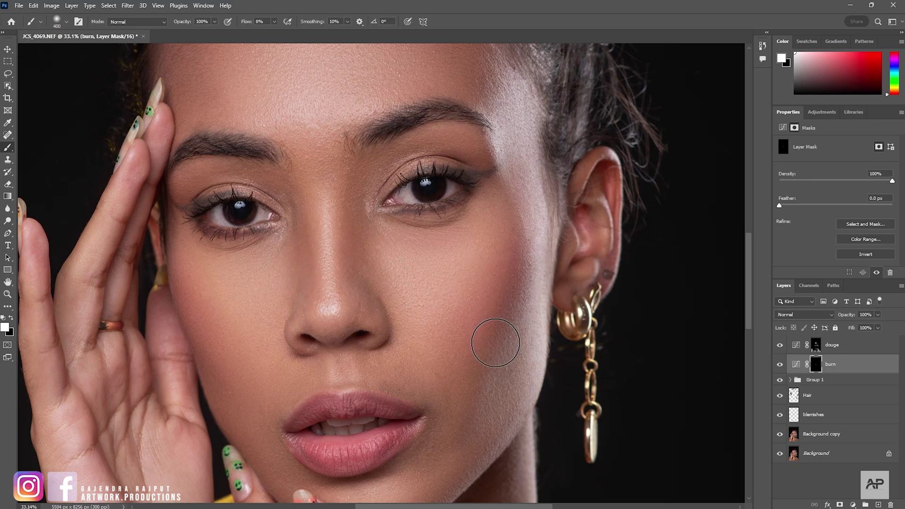
{"action": "key", "text": "bracketleft"}
{"action": "key", "text": "bracketleft"}
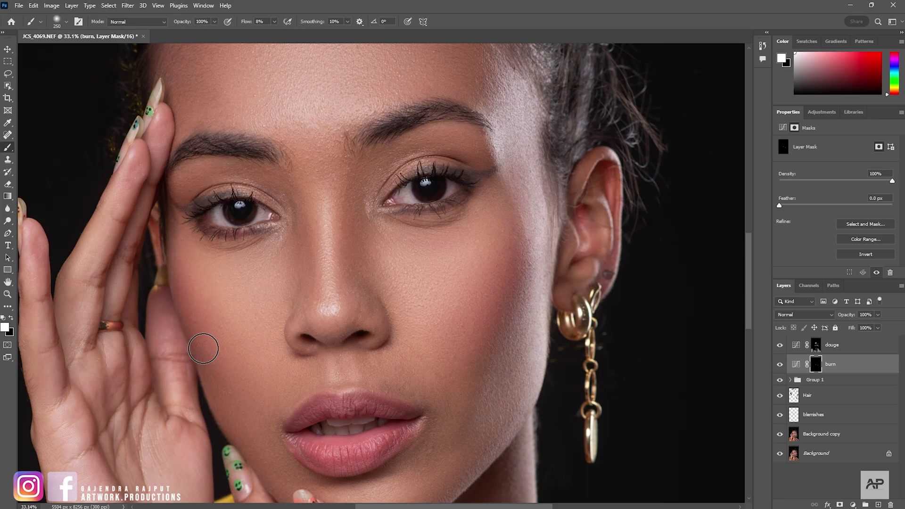
{"action": "key", "text": "bracketleft"}
{"action": "left_click_drag", "start_coordinate": [274, 423], "coordinate": [262, 371]}
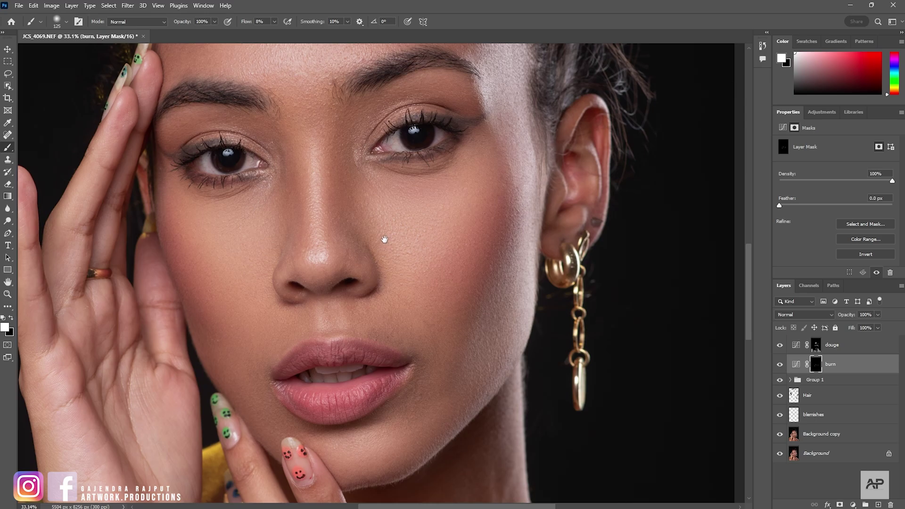
{"action": "left_click_drag", "start_coordinate": [385, 239], "coordinate": [387, 284]}
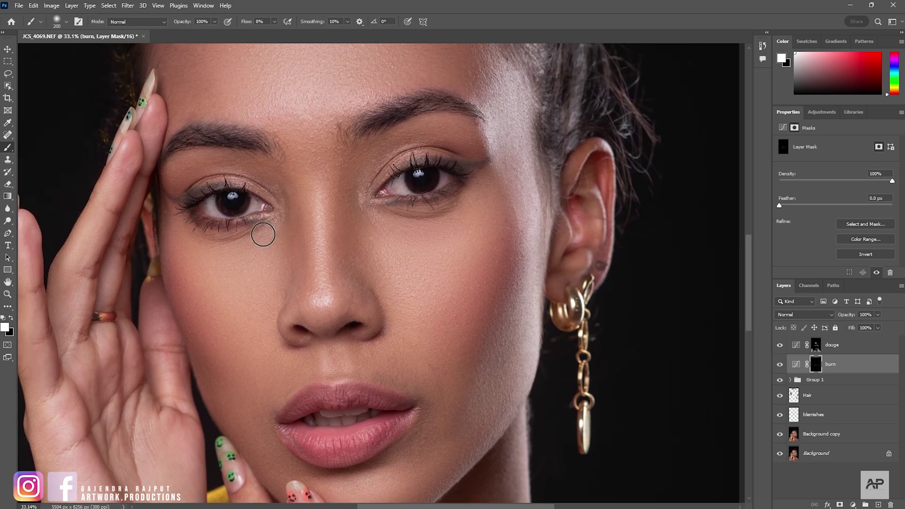
Deepen shadows along the brow, neck, arm and chest with a larger brush
{"action": "key", "text": "bracketright"}
{"action": "scroll", "coordinate": [405, 283], "scroll_direction": "down", "scroll_amount": 2}
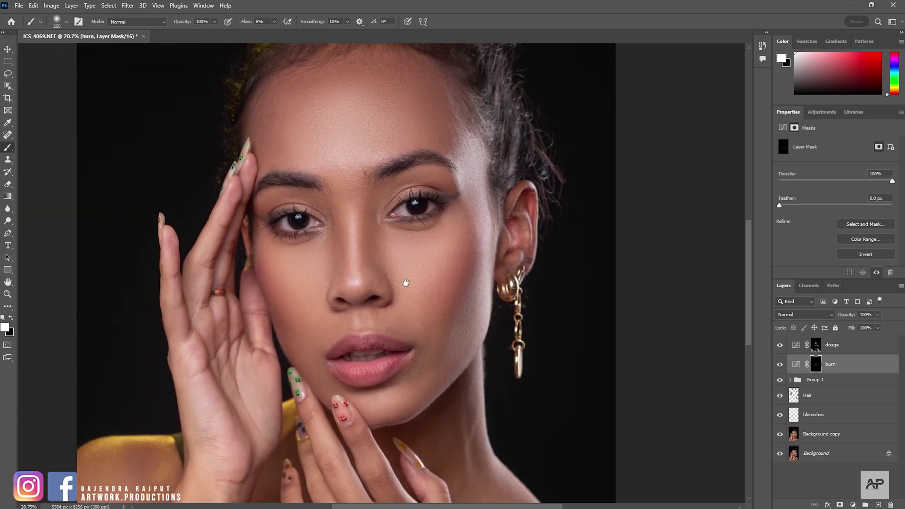
{"action": "left_click_drag", "start_coordinate": [405, 283], "coordinate": [406, 302]}
{"action": "key", "text": "bracketright"}
{"action": "key", "text": "bracketright"}
{"action": "key", "text": "bracketright"}
{"action": "key", "text": "bracketright"}
{"action": "key", "text": "bracketright"}
{"action": "key", "text": "bracketright"}
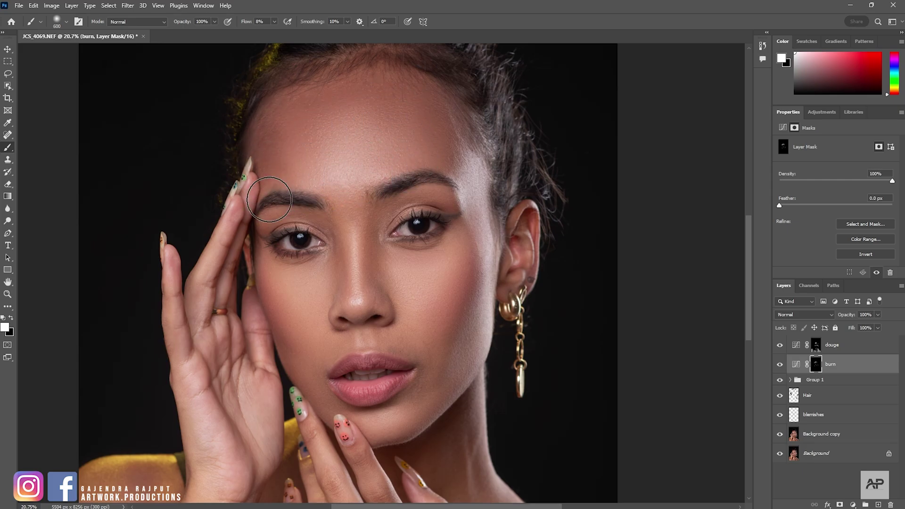
{"action": "scroll", "coordinate": [283, 189], "scroll_direction": "down", "scroll_amount": 3}
{"action": "scroll", "coordinate": [377, 245], "scroll_direction": "down", "scroll_amount": 1}
{"action": "key", "text": "bracketleft"}
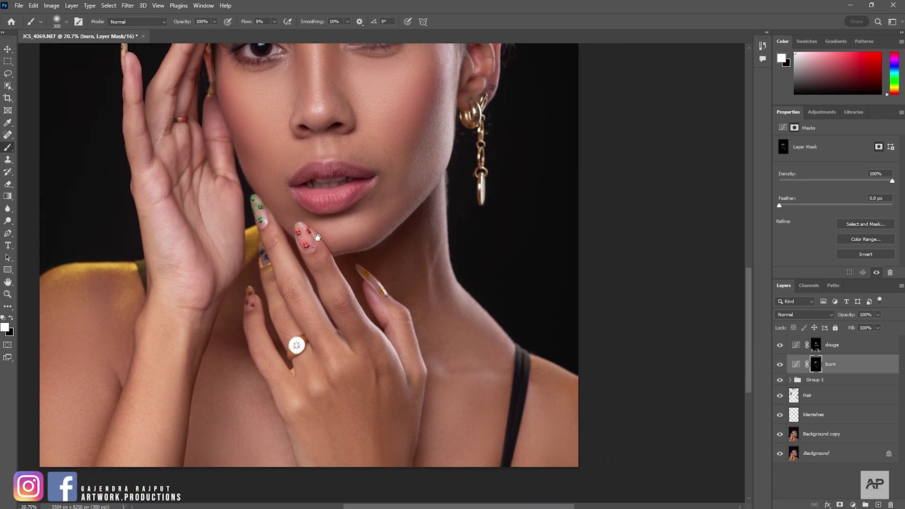
{"action": "left_click_drag", "start_coordinate": [303, 261], "coordinate": [260, 200]}
{"action": "scroll", "coordinate": [394, 369], "scroll_direction": "down", "scroll_amount": 2}
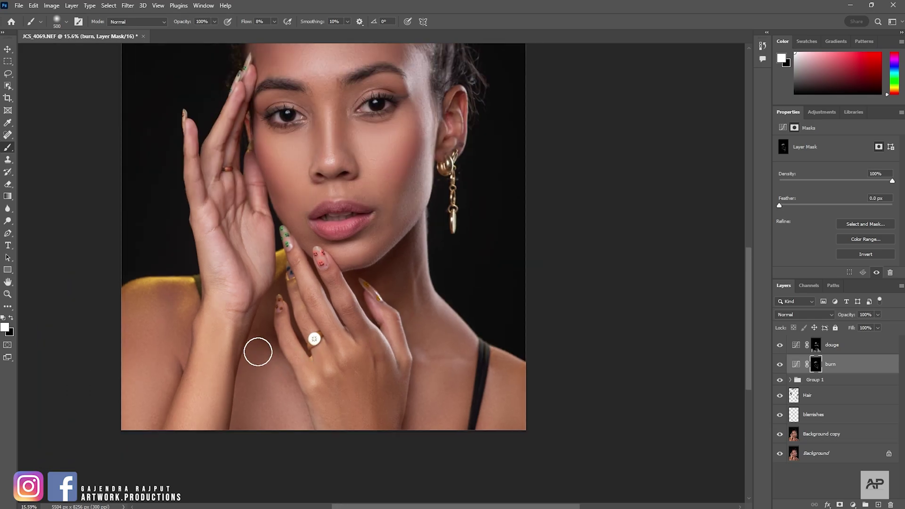
{"action": "key", "text": "bracketright"}
{"action": "key", "text": "bracketright"}
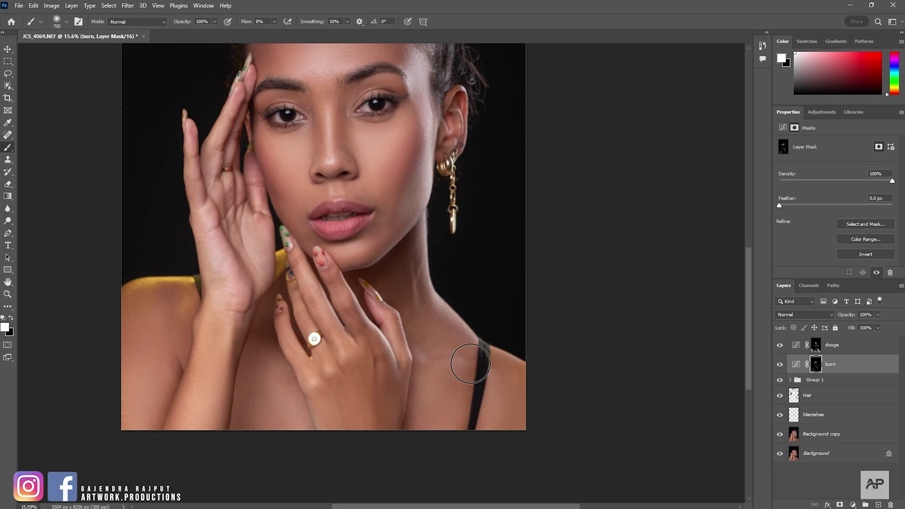
{"action": "scroll", "coordinate": [414, 424], "scroll_direction": "up", "scroll_amount": 2}
{"action": "scroll", "coordinate": [420, 390], "scroll_direction": "up", "scroll_amount": 2}
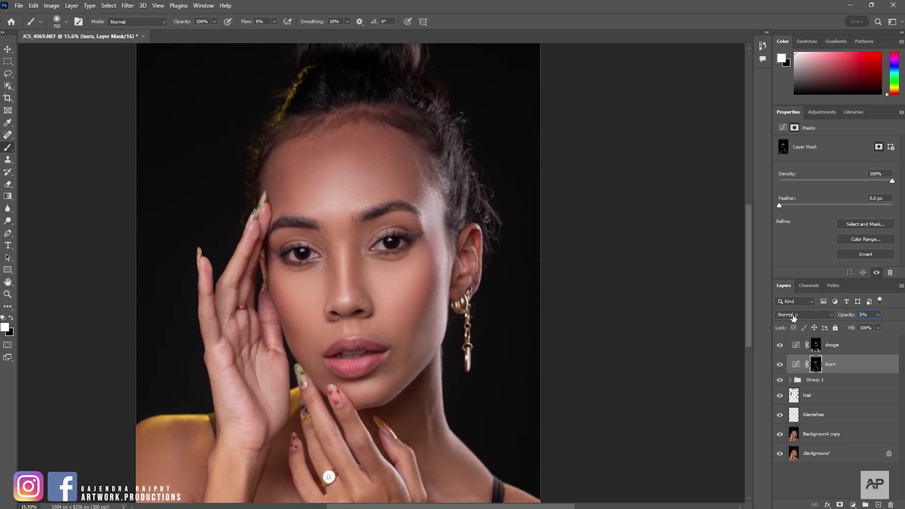
Set the burn layer to 59% opacity and group douge and burn as 'Douge & burn'
{"action": "type", "text": "4"}
{"action": "left_click", "coordinate": [780, 365]}
{"action": "left_click", "coordinate": [780, 365]}
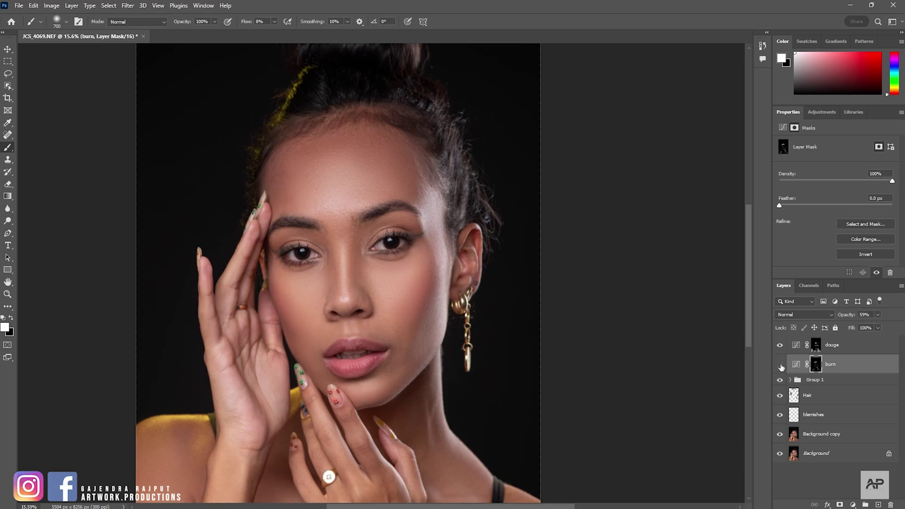
{"action": "left_click", "coordinate": [852, 347], "text": "shift"}
{"action": "key", "text": "ctrl+g"}
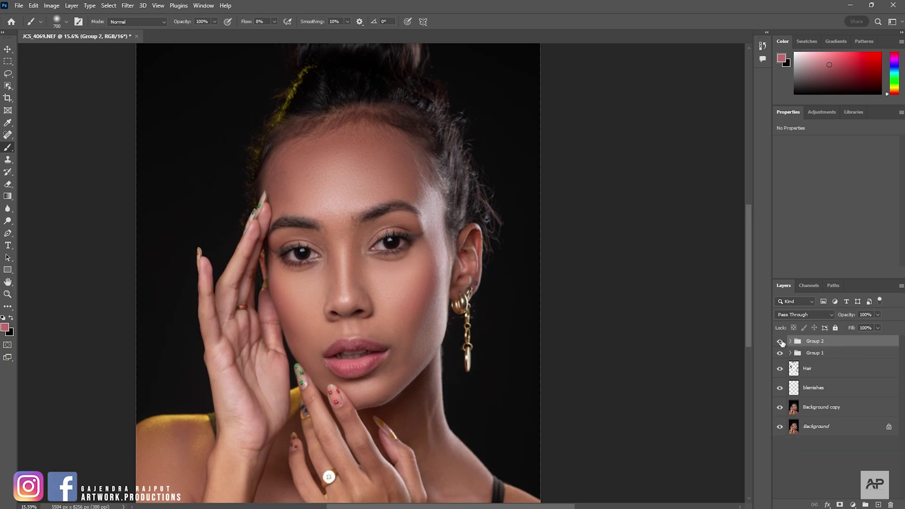
{"action": "left_click", "coordinate": [780, 340]}
{"action": "type", "text": "Douge & burn"}
{"action": "key", "text": "Return"}
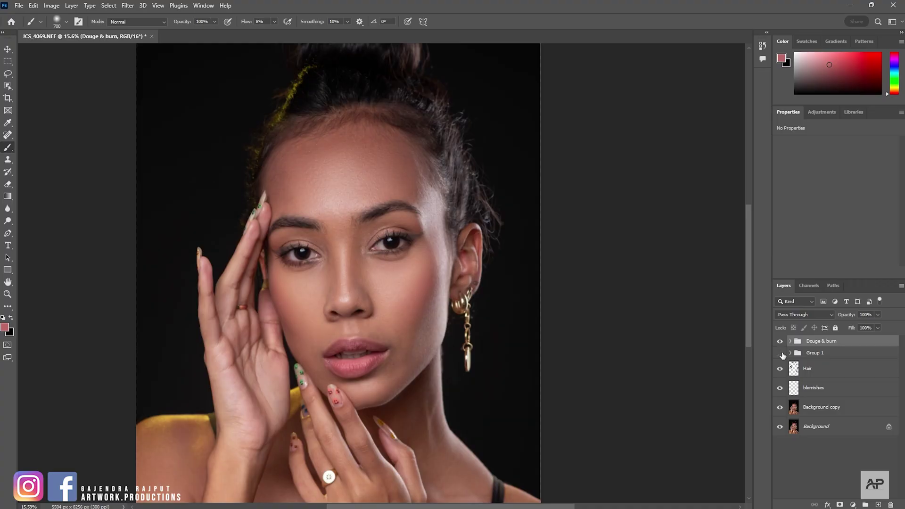
Rename Group 1 to 'Skin retouching'
{"action": "double_click", "coordinate": [810, 353]}
{"action": "type", "text": "Skin retouching"}
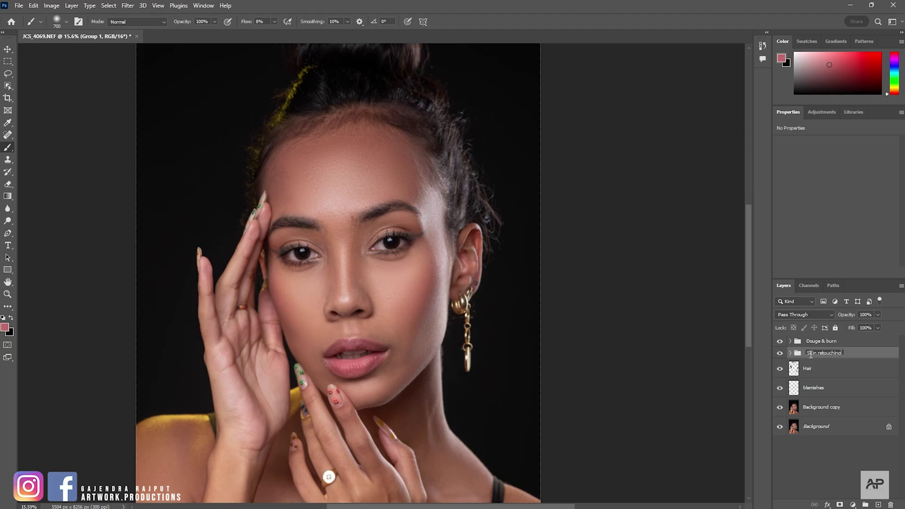
{"action": "key", "text": "Return"}
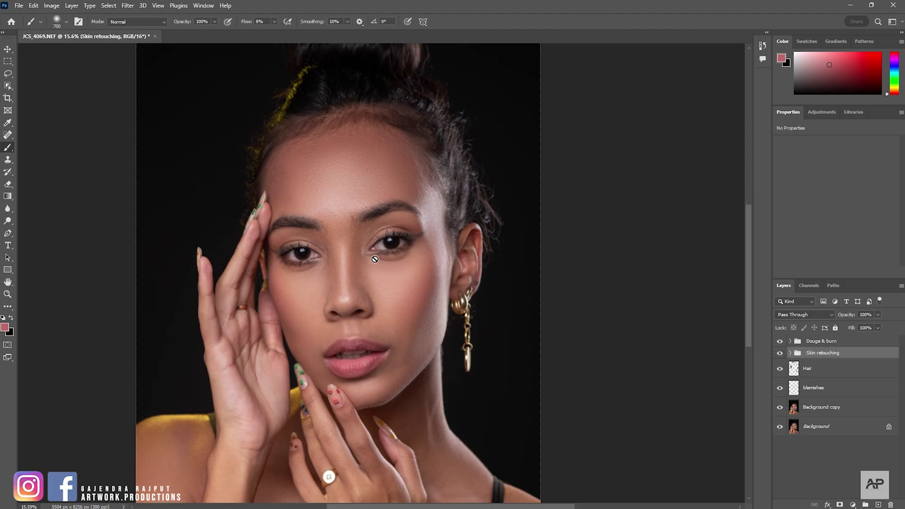
{"action": "scroll", "coordinate": [375, 259], "scroll_direction": "up", "scroll_amount": 2}
{"action": "scroll", "coordinate": [377, 258], "scroll_direction": "up", "scroll_amount": 2}
{"action": "scroll", "coordinate": [375, 259], "scroll_direction": "up", "scroll_amount": 2}
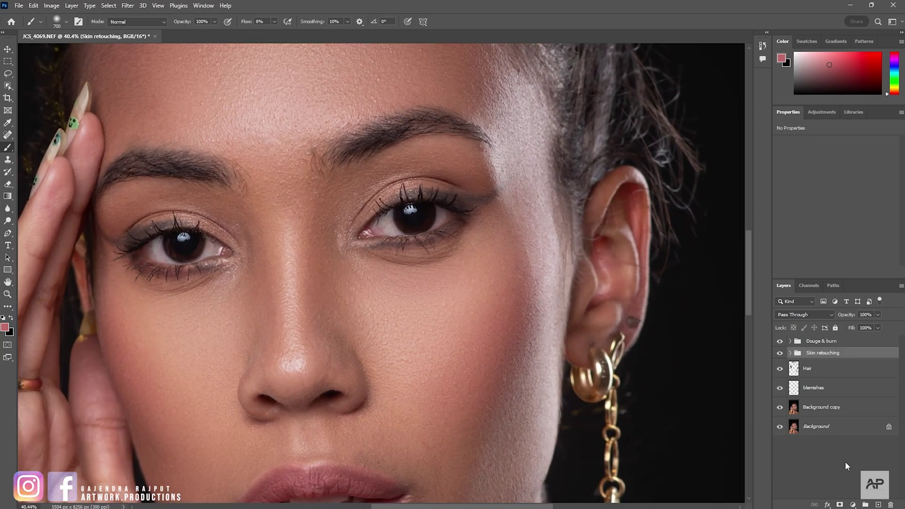
Add a Curves 1 layer above the Dodge & burn group, brighten its curve and invert its mask
{"action": "left_click", "coordinate": [852, 505]}
{"action": "left_click", "coordinate": [832, 381]}
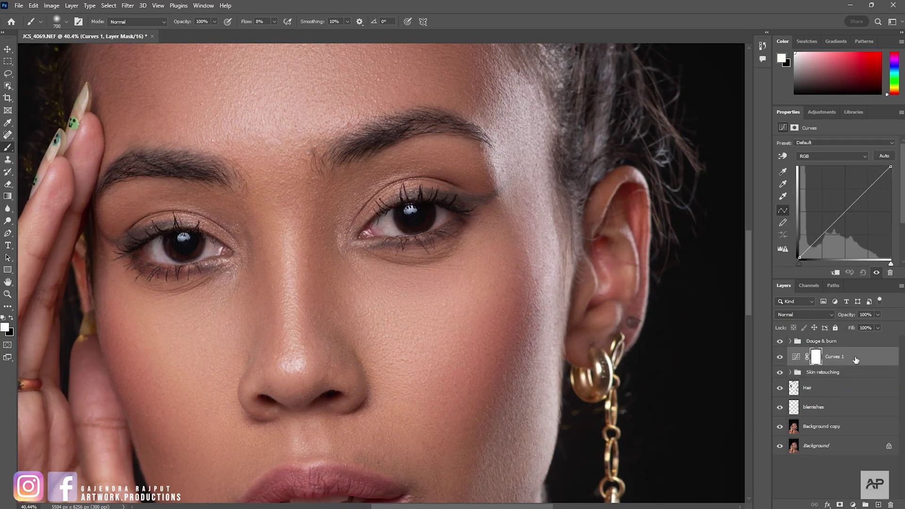
{"action": "mouse_move", "coordinate": [855, 360]}
{"action": "left_mouse_down"}
{"action": "mouse_move", "coordinate": [828, 339]}
{"action": "mouse_move", "coordinate": [847, 335]}
{"action": "left_mouse_up"}
{"action": "left_click", "coordinate": [791, 341]}
{"action": "left_click", "coordinate": [790, 360]}
{"action": "left_click_drag", "start_coordinate": [837, 220], "coordinate": [837, 206]}
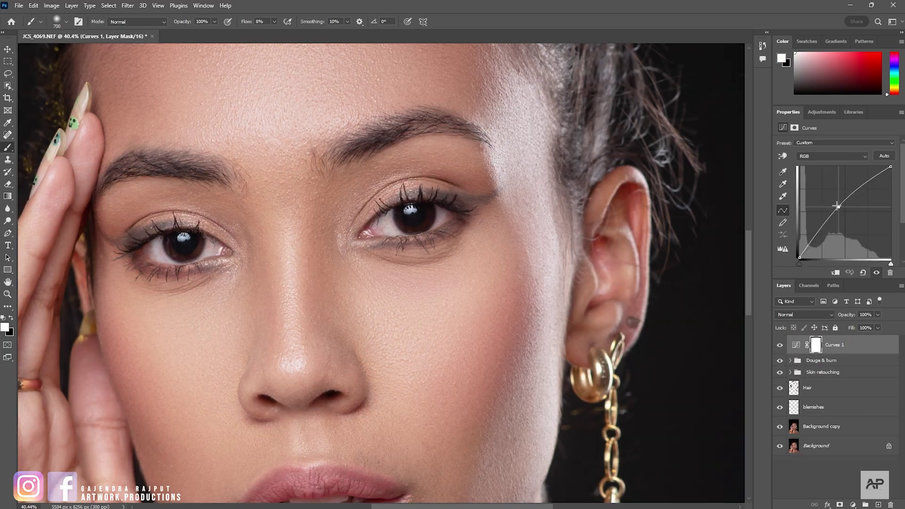
{"action": "key", "text": "ctrl+i"}
Paint the brightening under both eyes with a small brush and lower Curves 1 to 50% opacity
{"action": "key", "text": "bracketleft"}
{"action": "key", "text": "bracketleft"}
{"action": "key", "text": "bracketleft"}
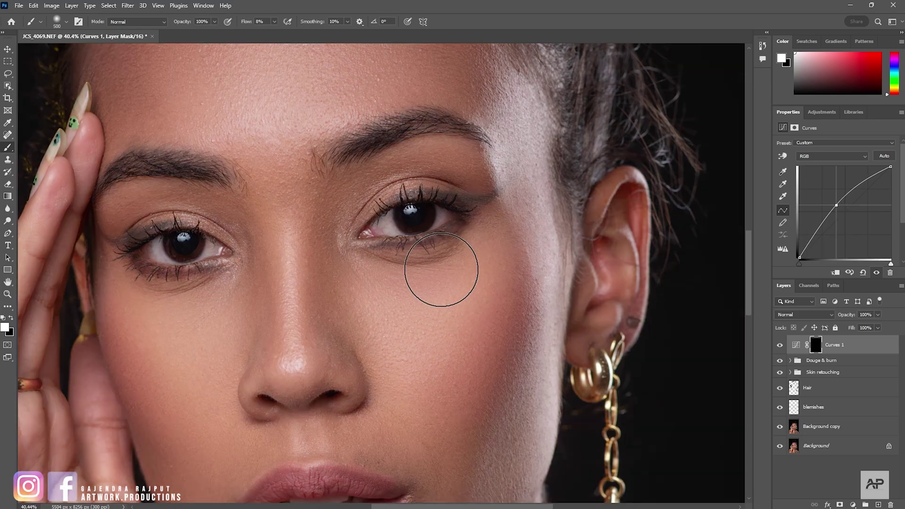
{"action": "key", "text": "bracketleft"}
{"action": "key", "text": "bracketleft"}
{"action": "key", "text": "bracketleft"}
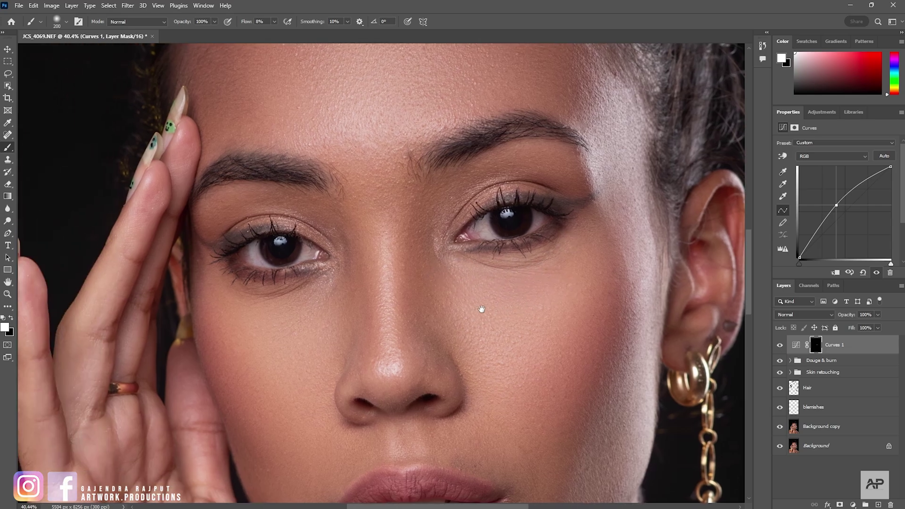
{"action": "left_click_drag", "start_coordinate": [383, 297], "coordinate": [480, 304]}
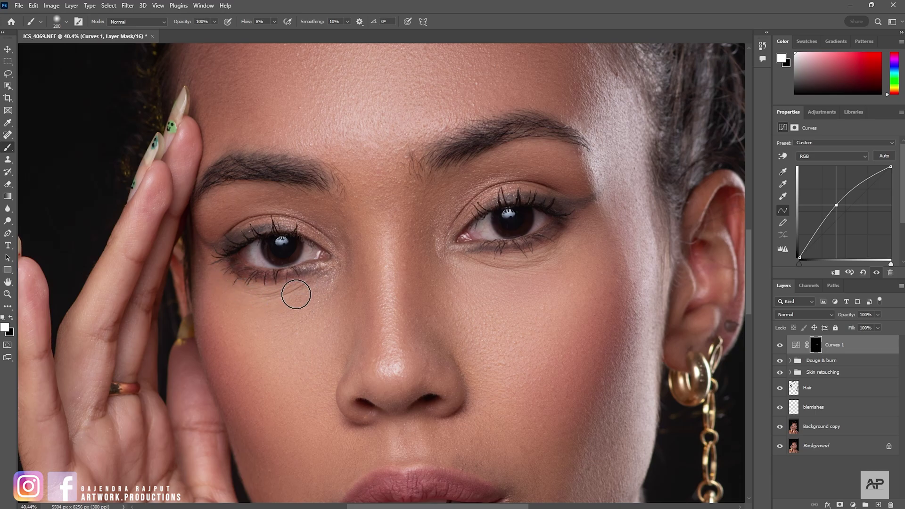
{"action": "scroll", "coordinate": [423, 301], "scroll_direction": "down", "scroll_amount": 1}
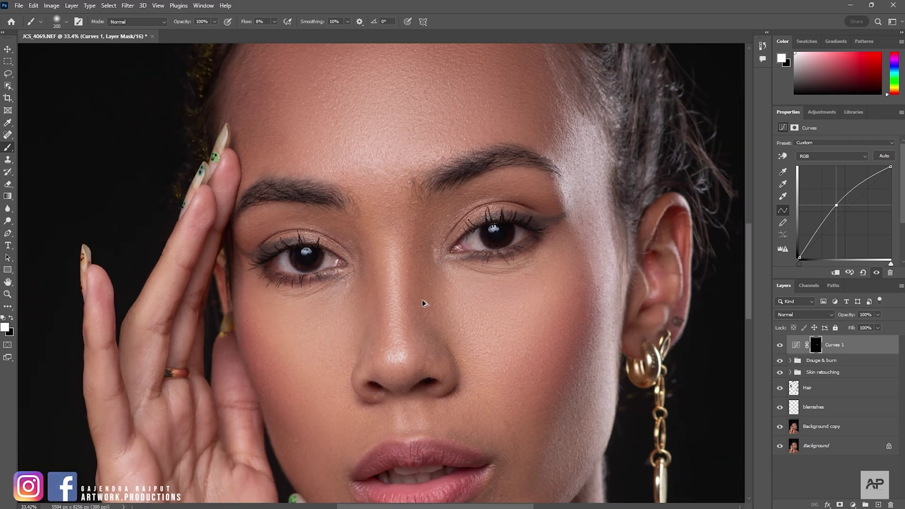
{"action": "scroll", "coordinate": [423, 301], "scroll_direction": "down", "scroll_amount": 2}
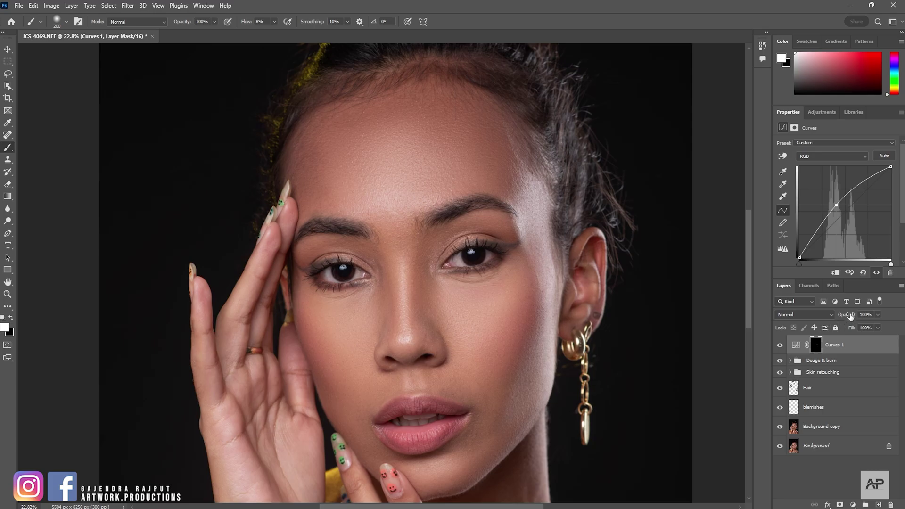
{"action": "left_click_drag", "start_coordinate": [850, 316], "coordinate": [741, 320]}
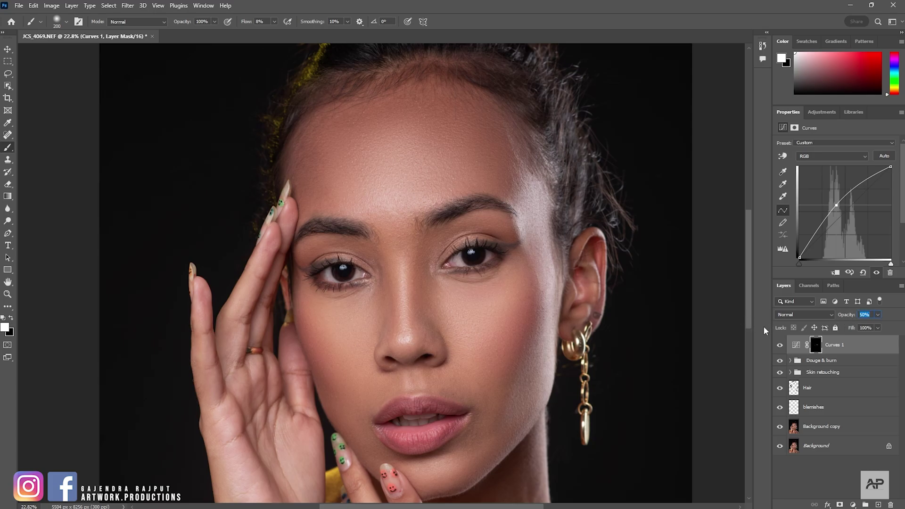
{"action": "left_click", "coordinate": [780, 345]}
{"action": "scroll", "coordinate": [473, 304], "scroll_direction": "up", "scroll_amount": 1}
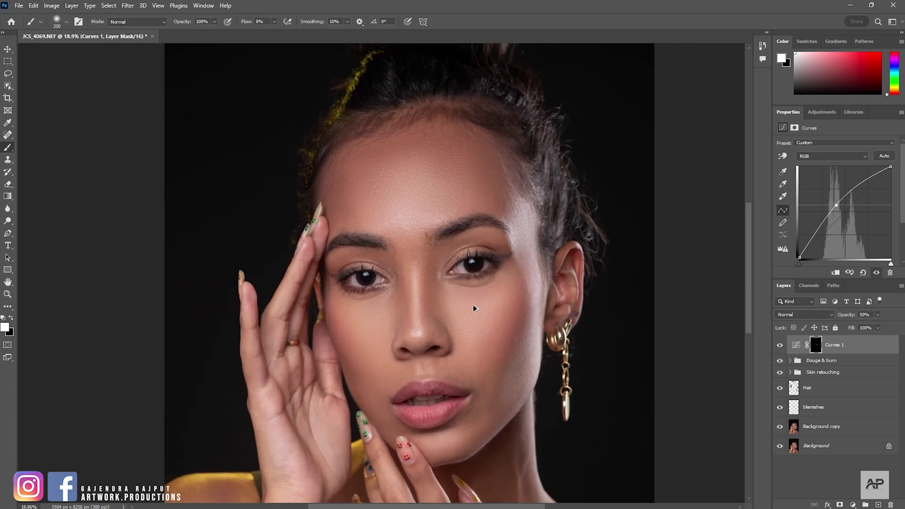
{"action": "scroll", "coordinate": [473, 305], "scroll_direction": "up", "scroll_amount": 1}
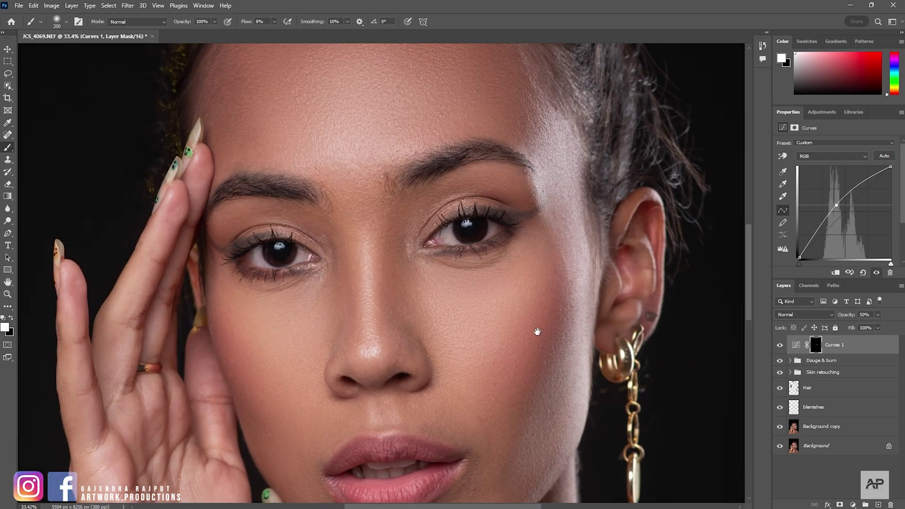
{"action": "left_click_drag", "start_coordinate": [537, 332], "coordinate": [525, 283]}
Add a new empty Layer 1 and sample the skin tone as the paint colour
{"action": "key", "text": "ctrl+shift+alt+n"}
{"action": "left_click", "coordinate": [228, 255], "text": "alt"}
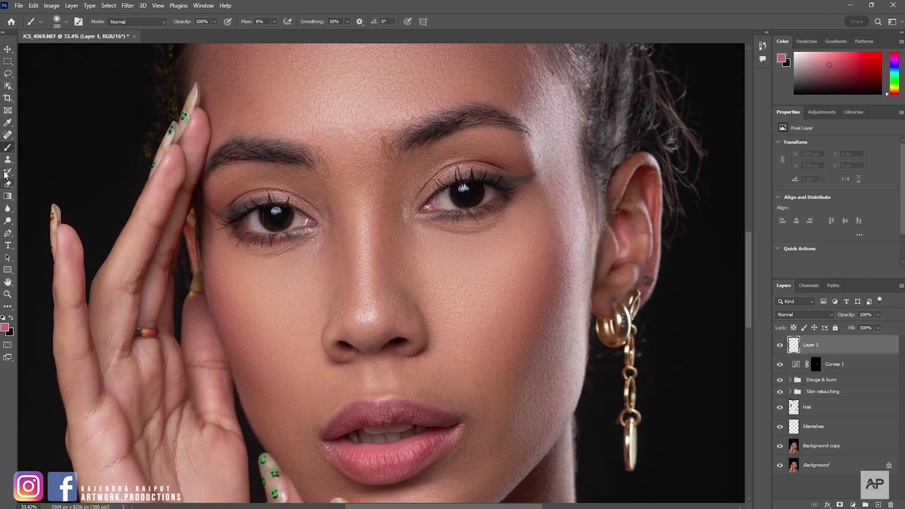
{"action": "right_click", "coordinate": [8, 161]}
{"action": "left_click", "coordinate": [8, 123]}
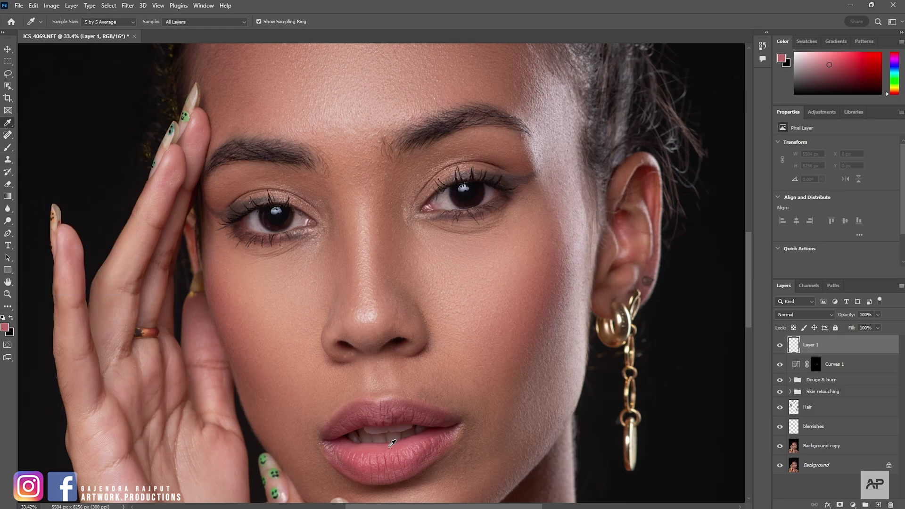
{"action": "right_click", "coordinate": [7, 149]}
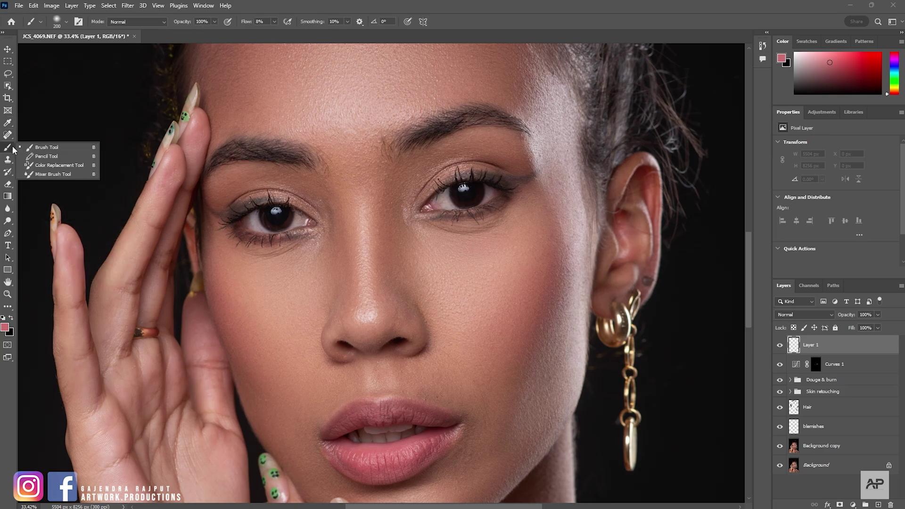
{"action": "left_click", "coordinate": [47, 147]}
Brush skin-pink paint around the right and left eyes, leaving Layer 1 at 13% opacity
{"action": "scroll", "coordinate": [405, 223], "scroll_direction": "up", "scroll_amount": 1}
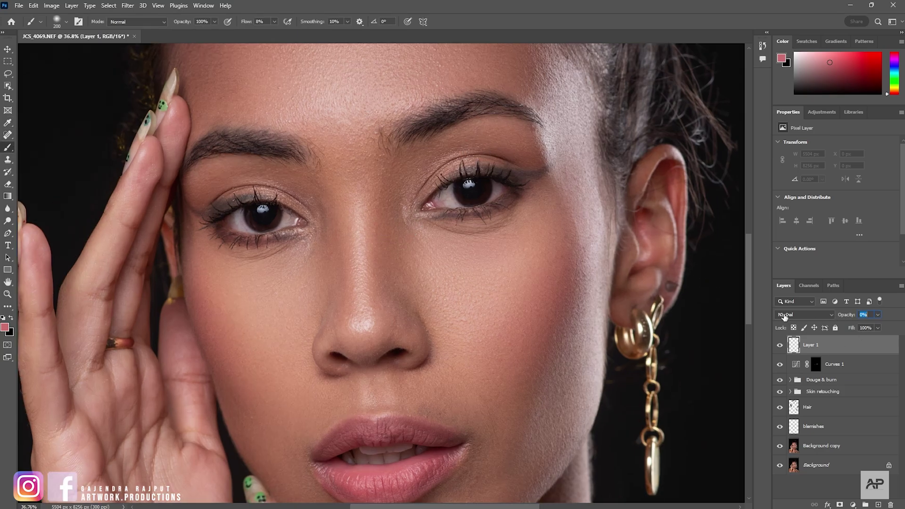
{"action": "key", "text": "bracketright"}
{"action": "mouse_move", "coordinate": [532, 183]}
{"action": "left_mouse_down"}
{"action": "mouse_move", "coordinate": [465, 151]}
{"action": "mouse_move", "coordinate": [414, 196]}
{"action": "left_mouse_up"}
{"action": "key", "text": "bracketleft"}
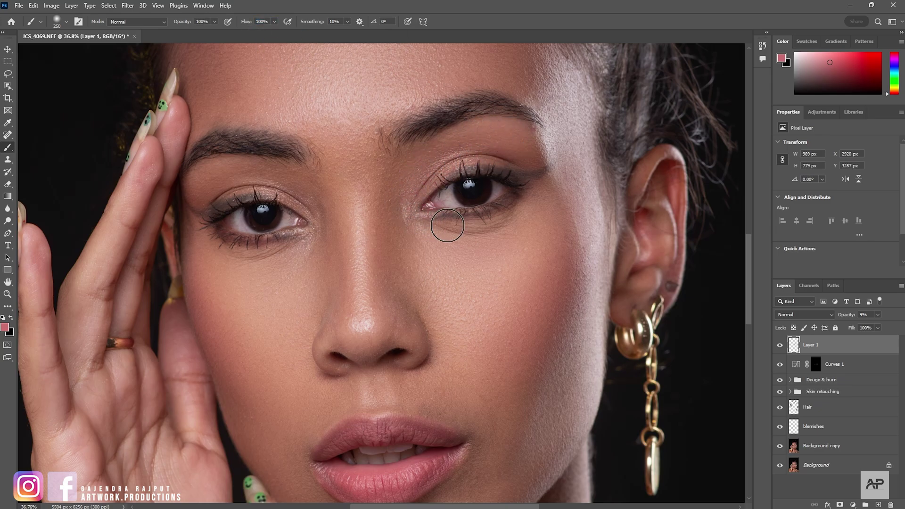
{"action": "left_click_drag", "start_coordinate": [307, 188], "coordinate": [200, 192]}
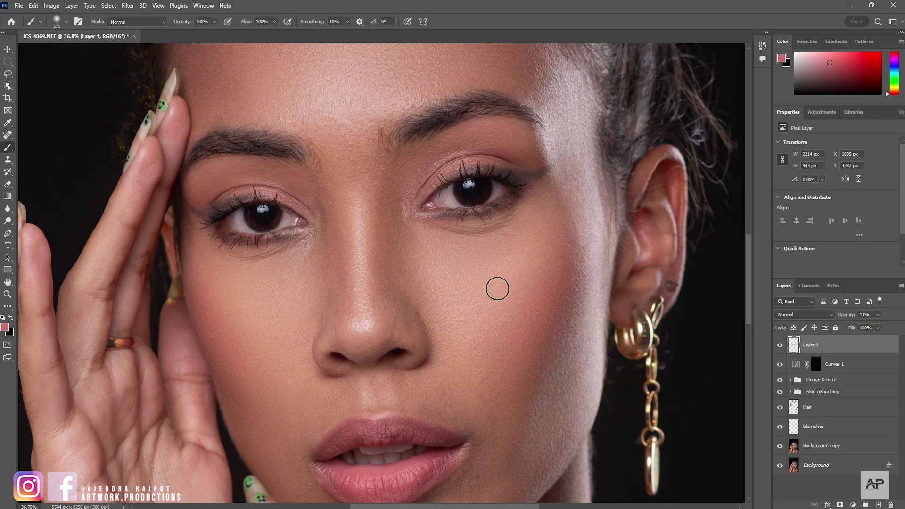
{"action": "scroll", "coordinate": [440, 268], "scroll_direction": "down", "scroll_amount": 3}
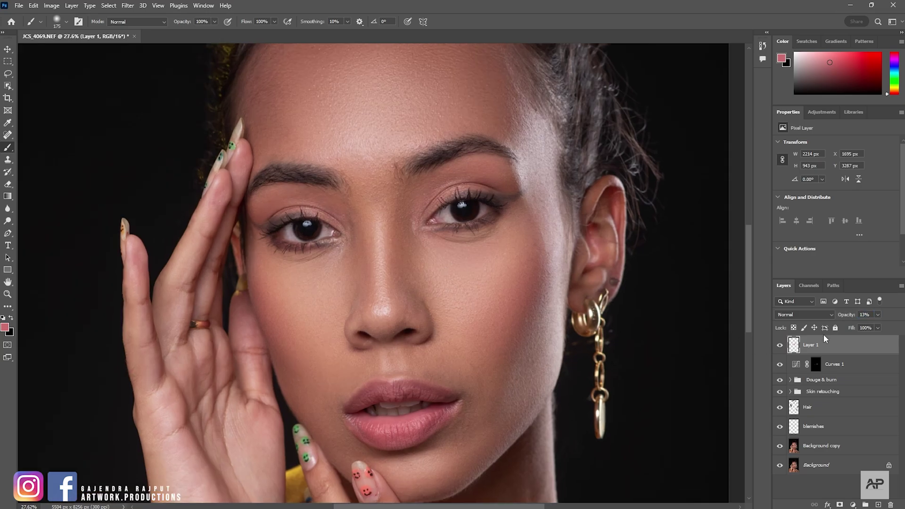
{"action": "scroll", "coordinate": [470, 278], "scroll_direction": "up", "scroll_amount": 1}
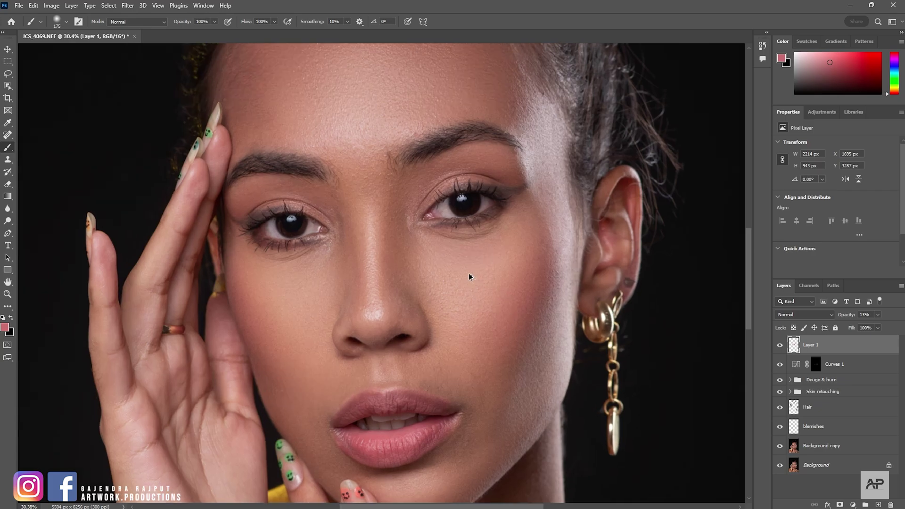
{"action": "scroll", "coordinate": [469, 278], "scroll_direction": "down", "scroll_amount": 8}
{"action": "left_click_drag", "start_coordinate": [469, 269], "coordinate": [451, 289]}
{"action": "scroll", "coordinate": [433, 294], "scroll_direction": "down", "scroll_amount": 2}
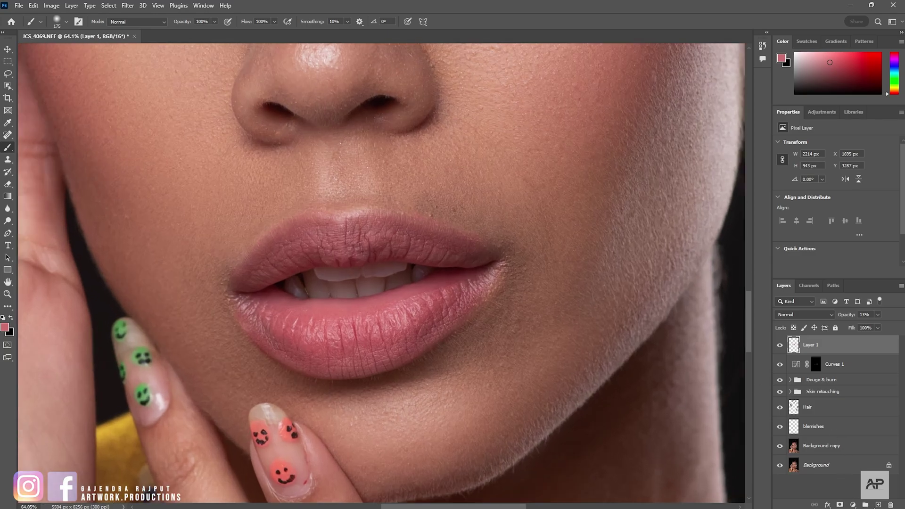
Add Layer 2 at 25% opacity in Color blend mode and paint over the lips
{"action": "left_click", "coordinate": [878, 504]}
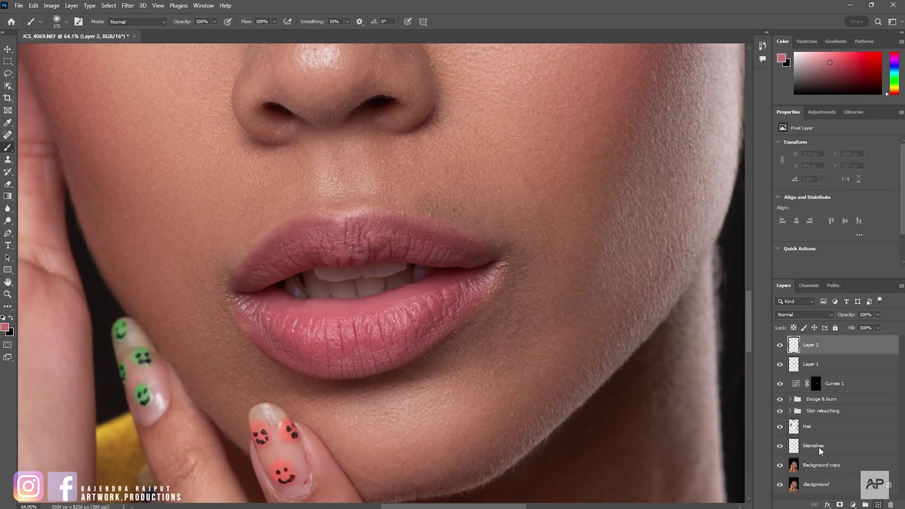
{"action": "key", "text": "bracketleft"}
{"action": "key", "text": "bracketleft"}
{"action": "key", "text": "bracketleft"}
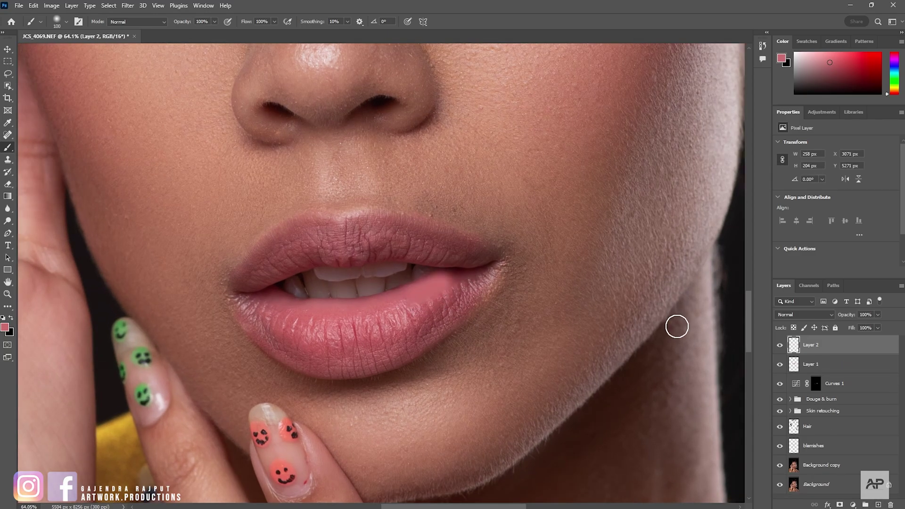
{"action": "left_click_drag", "start_coordinate": [848, 314], "coordinate": [812, 315]}
{"action": "left_click", "coordinate": [808, 314]}
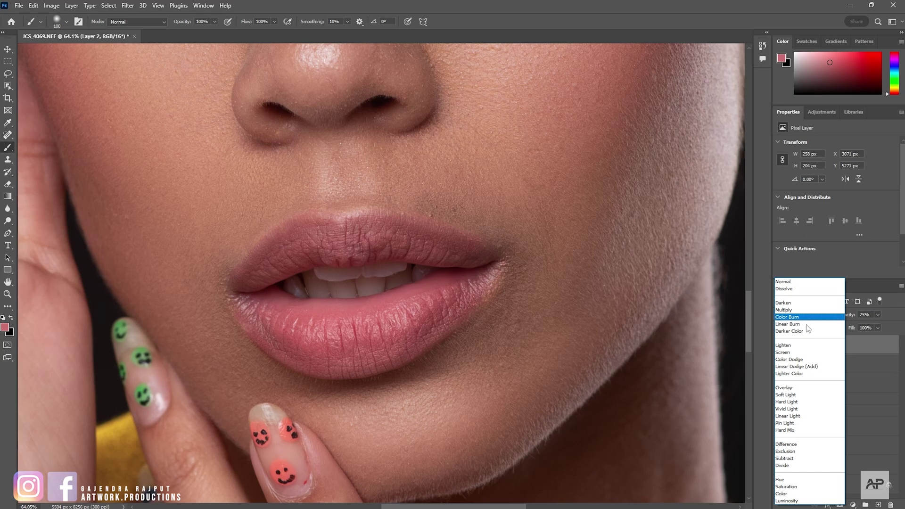
{"action": "left_click", "coordinate": [802, 494]}
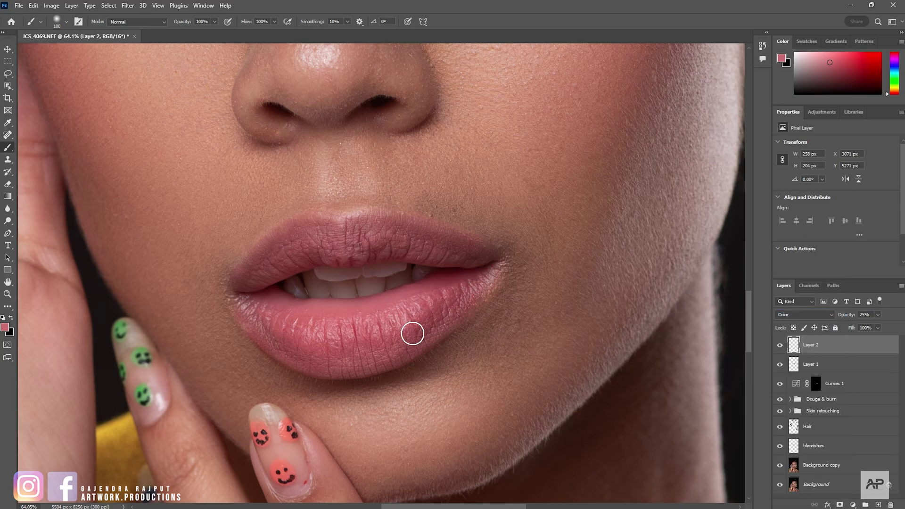
{"action": "mouse_move", "coordinate": [374, 360]}
{"action": "left_mouse_down"}
{"action": "mouse_move", "coordinate": [241, 307]}
{"action": "mouse_move", "coordinate": [297, 240]}
{"action": "mouse_move", "coordinate": [461, 248]}
{"action": "mouse_move", "coordinate": [485, 269]}
{"action": "mouse_move", "coordinate": [377, 231]}
{"action": "mouse_move", "coordinate": [339, 235]}
{"action": "mouse_move", "coordinate": [248, 293]}
{"action": "mouse_move", "coordinate": [421, 272]}
{"action": "left_mouse_up"}
Fit the portrait on screen and group Layer 1 with Layer 2 into Group 1
{"action": "key", "text": "ctrl+0"}
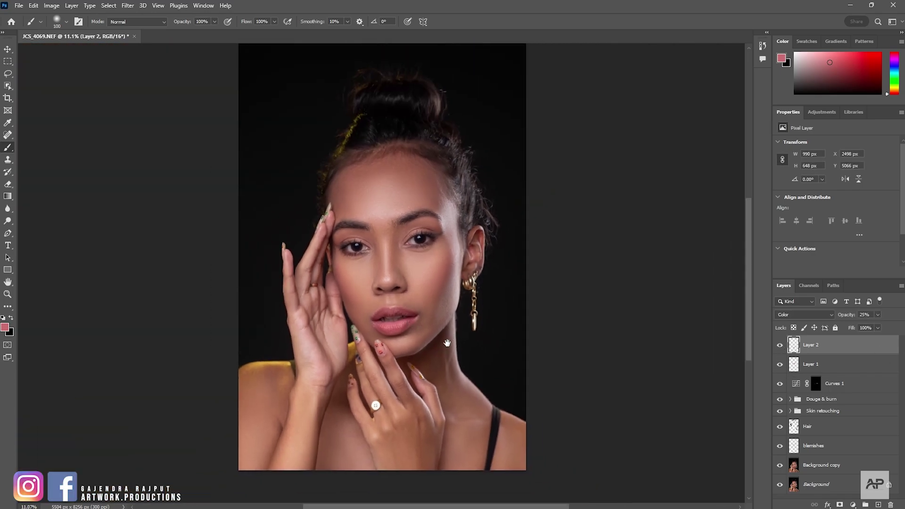
{"action": "scroll", "coordinate": [433, 321], "scroll_direction": "down", "scroll_amount": 2}
{"action": "scroll", "coordinate": [445, 302], "scroll_direction": "up", "scroll_amount": 3}
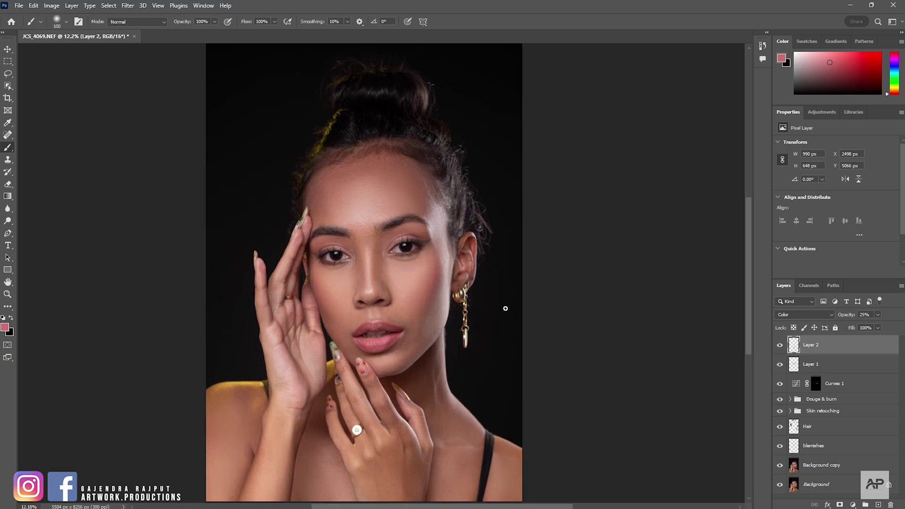
{"action": "left_click", "coordinate": [825, 366], "text": "shift"}
{"action": "key", "text": "ctrl+g"}
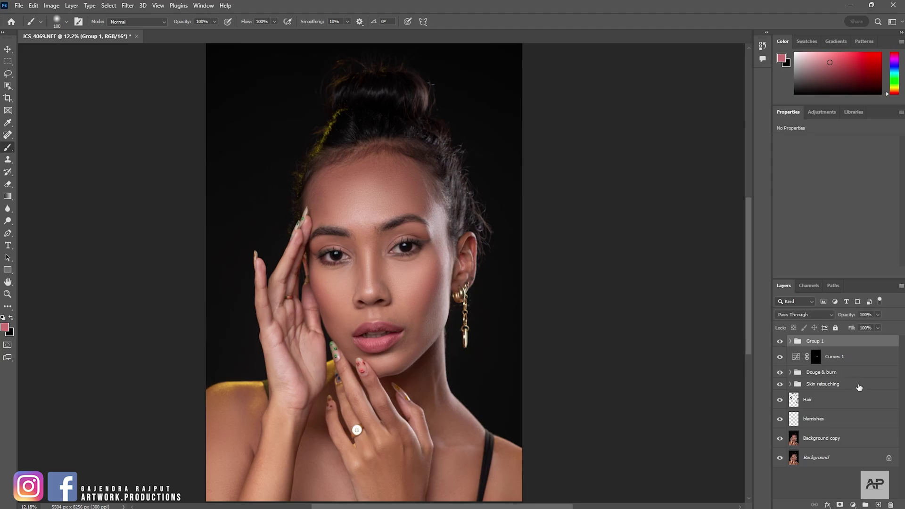
Add Layer 3 and spot-heal the red veins and spots in the first eye white
{"action": "left_click", "coordinate": [879, 505]}
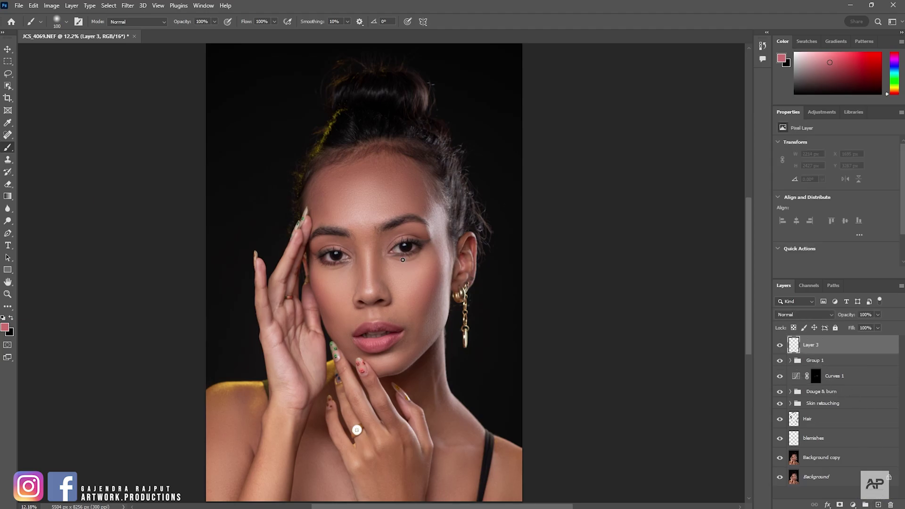
{"action": "scroll", "coordinate": [400, 256], "scroll_direction": "up", "scroll_amount": 3}
{"action": "scroll", "coordinate": [400, 256], "scroll_direction": "up", "scroll_amount": 3}
{"action": "scroll", "coordinate": [400, 256], "scroll_direction": "up", "scroll_amount": 3}
{"action": "scroll", "coordinate": [398, 257], "scroll_direction": "up", "scroll_amount": 1}
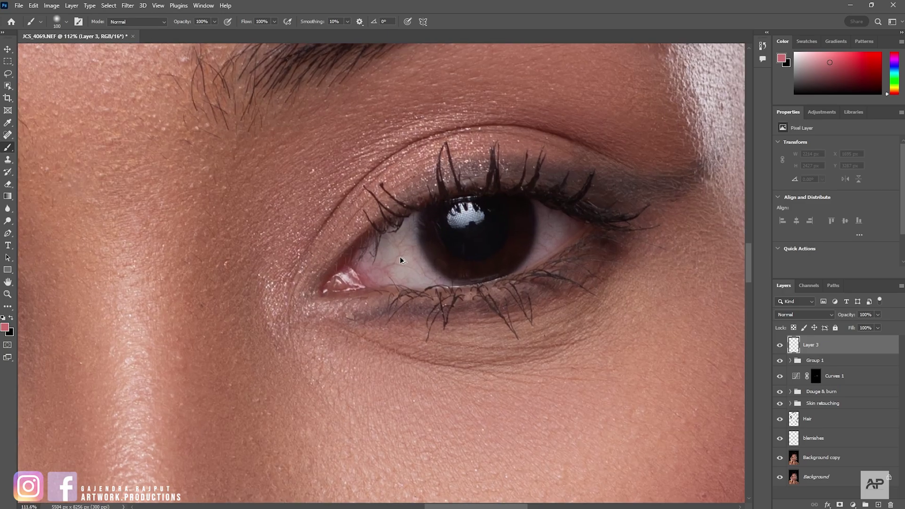
{"action": "key", "text": "bracketleft"}
{"action": "key", "text": "bracketleft"}
{"action": "key", "text": "bracketleft"}
{"action": "key", "text": "bracketleft"}
{"action": "key", "text": "bracketleft"}
{"action": "key", "text": "bracketleft"}
{"action": "left_click", "coordinate": [7, 135]}
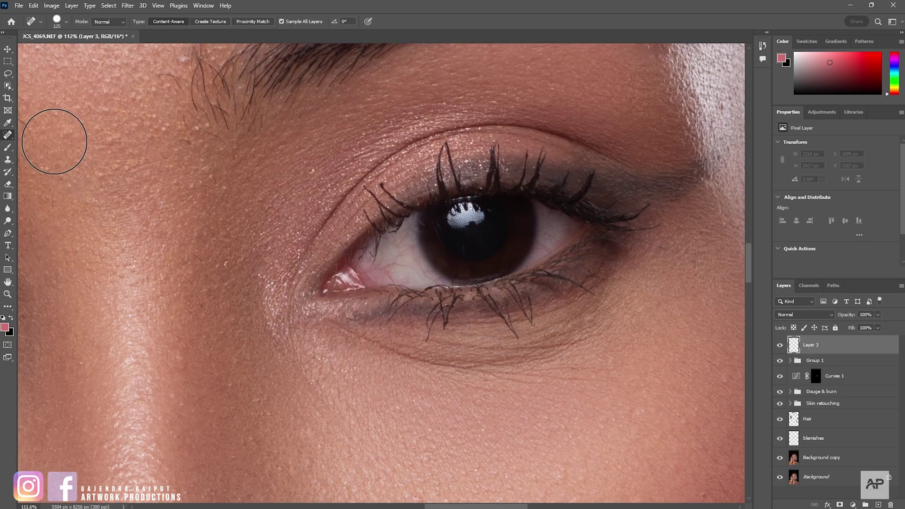
{"action": "left_click", "coordinate": [392, 240]}
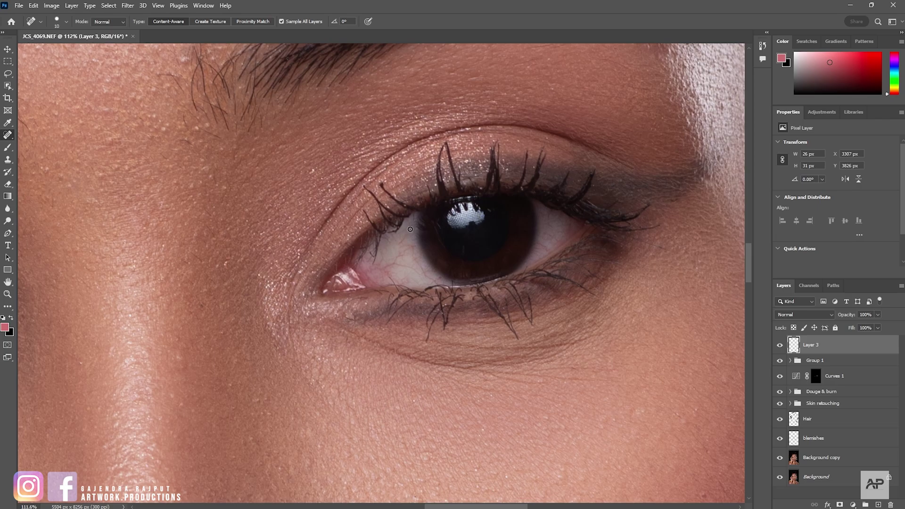
{"action": "mouse_move", "coordinate": [414, 254]}
{"action": "left_mouse_down"}
{"action": "mouse_move", "coordinate": [416, 270]}
{"action": "mouse_move", "coordinate": [393, 264]}
{"action": "mouse_move", "coordinate": [394, 283]}
{"action": "left_mouse_up"}
{"action": "left_click", "coordinate": [379, 261]}
{"action": "left_click_drag", "start_coordinate": [406, 244], "coordinate": [414, 262]}
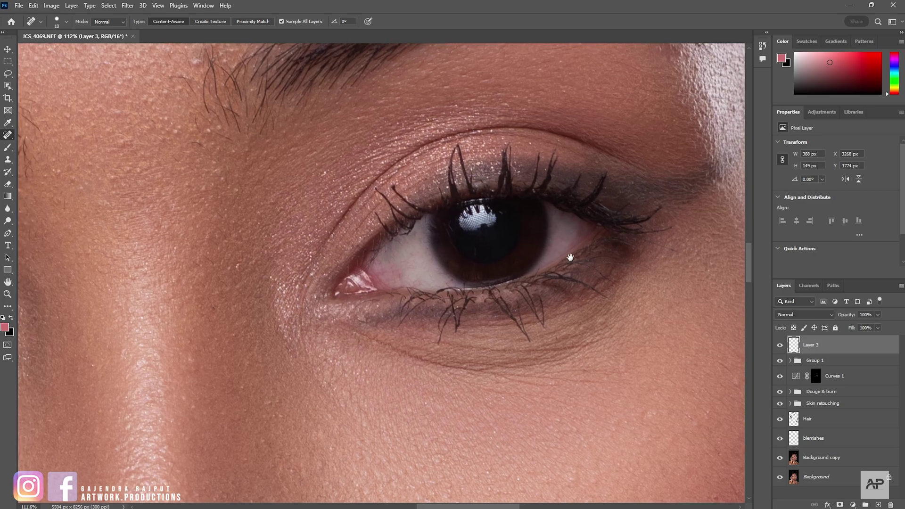
Heal the lash-line marks, corner spot and veins in the other eye white
{"action": "scroll", "coordinate": [571, 256], "scroll_direction": "left", "scroll_amount": 6}
{"action": "scroll", "coordinate": [332, 282], "scroll_direction": "left", "scroll_amount": 3}
{"action": "left_click_drag", "start_coordinate": [316, 267], "coordinate": [327, 265]}
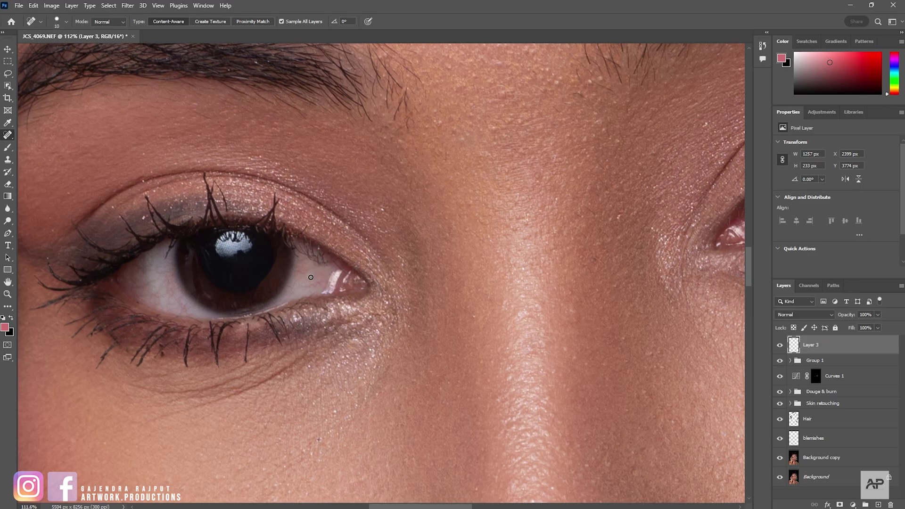
{"action": "scroll", "coordinate": [339, 268], "scroll_direction": "up", "scroll_amount": 1}
{"action": "mouse_move", "coordinate": [323, 296]}
{"action": "left_mouse_down"}
{"action": "mouse_move", "coordinate": [291, 302]}
{"action": "mouse_move", "coordinate": [271, 293]}
{"action": "mouse_move", "coordinate": [261, 302]}
{"action": "mouse_move", "coordinate": [241, 286]}
{"action": "left_mouse_up"}
{"action": "scroll", "coordinate": [273, 302], "scroll_direction": "left", "scroll_amount": 2}
{"action": "left_click", "coordinate": [231, 297]}
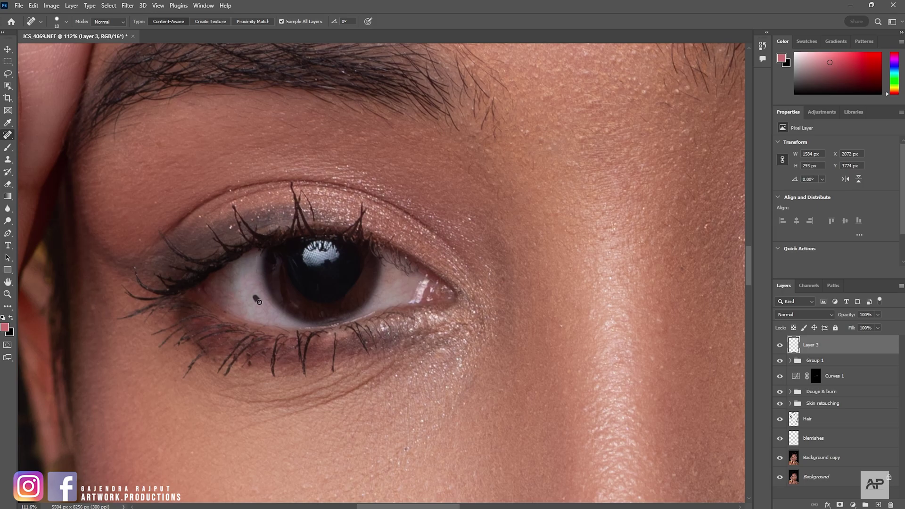
{"action": "left_click_drag", "start_coordinate": [275, 314], "coordinate": [231, 304]}
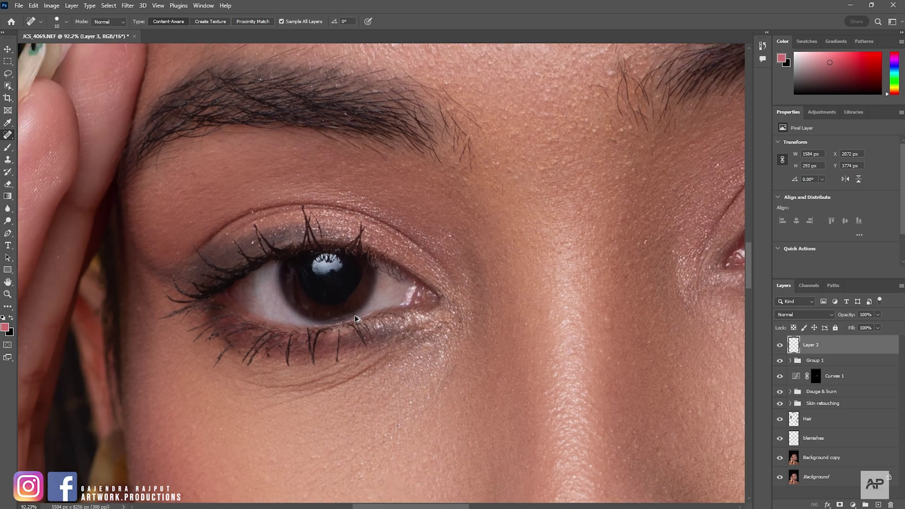
Add a brightening Curves 2 layer and invert its mask to hide the effect
{"action": "scroll", "coordinate": [359, 315], "scroll_direction": "down", "scroll_amount": 2}
{"action": "scroll", "coordinate": [359, 316], "scroll_direction": "down", "scroll_amount": 1}
{"action": "left_click", "coordinate": [853, 504]}
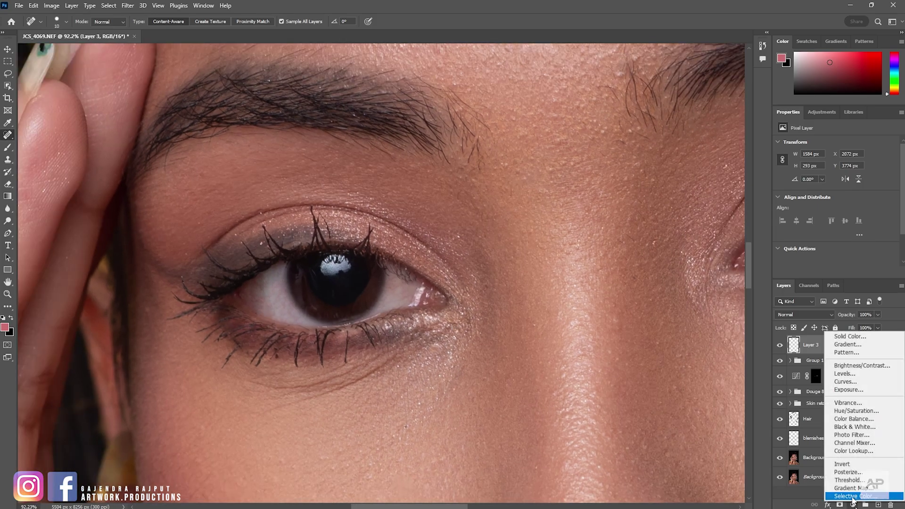
{"action": "left_click", "coordinate": [845, 382]}
{"action": "left_click_drag", "start_coordinate": [844, 213], "coordinate": [835, 204]}
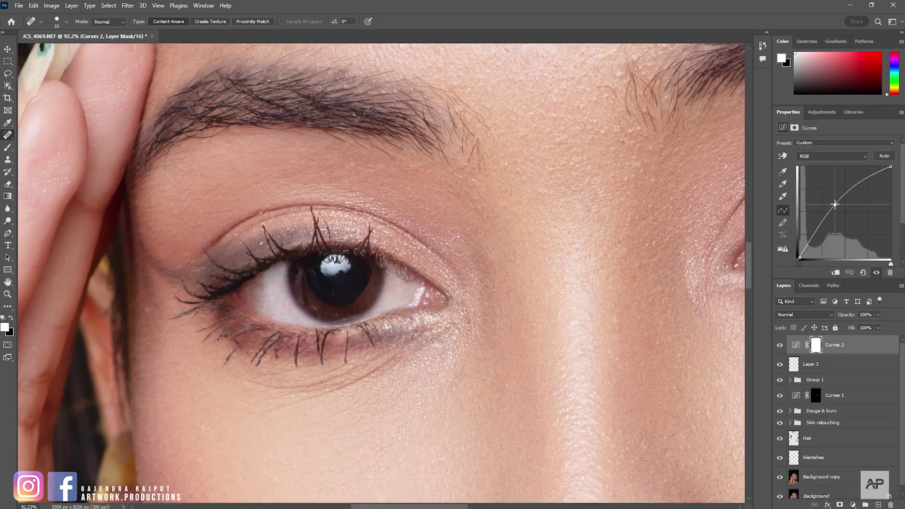
{"action": "key", "text": "ctrl+i"}
Paint the brightening onto both irises with the Brush and set Curves 2 to 80% opacity
{"action": "left_click", "coordinate": [8, 147]}
{"action": "left_click", "coordinate": [42, 148]}
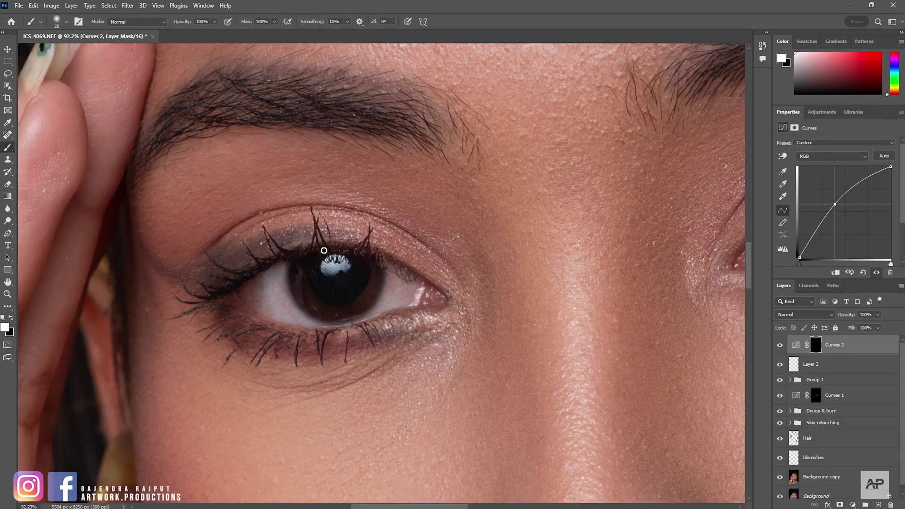
{"action": "key", "text": "bracketright"}
{"action": "key", "text": "bracketright"}
{"action": "left_click_drag", "start_coordinate": [332, 275], "coordinate": [322, 311]}
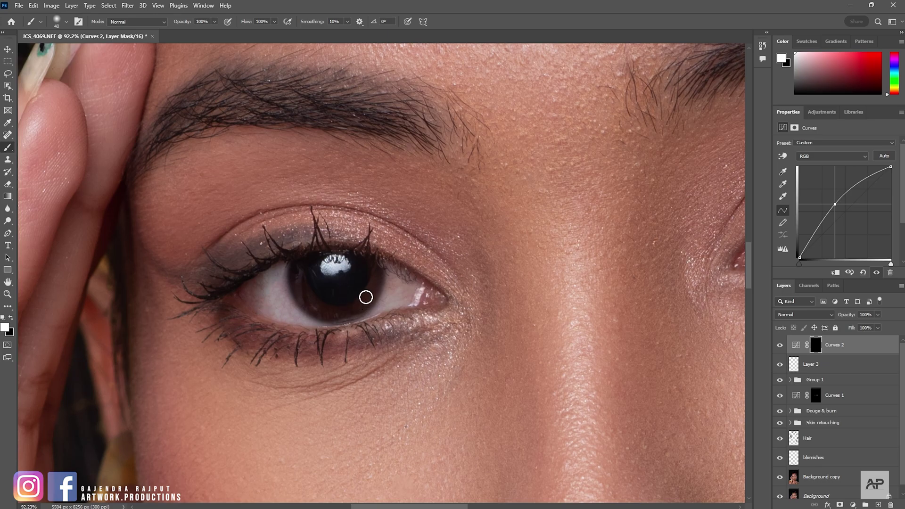
{"action": "scroll", "coordinate": [325, 310], "scroll_direction": "right", "scroll_amount": 5}
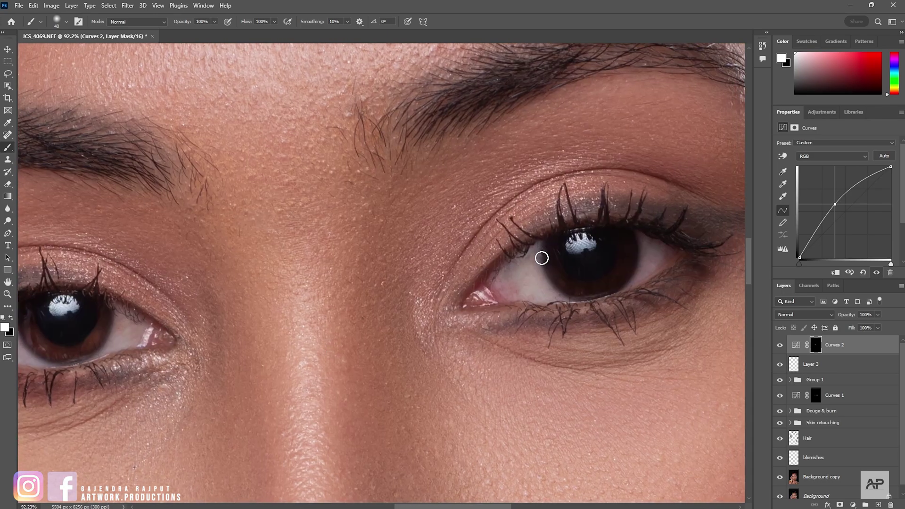
{"action": "key", "text": "bracketright"}
{"action": "key", "text": "bracketright"}
{"action": "mouse_move", "coordinate": [572, 243]}
{"action": "left_mouse_down"}
{"action": "mouse_move", "coordinate": [622, 263]}
{"action": "mouse_move", "coordinate": [573, 283]}
{"action": "left_mouse_up"}
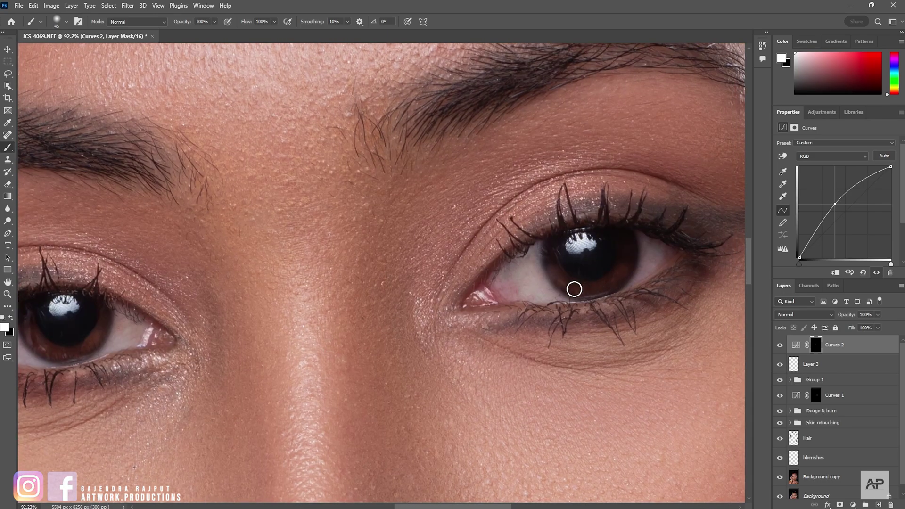
{"action": "scroll", "coordinate": [542, 285], "scroll_direction": "down", "scroll_amount": 5}
{"action": "scroll", "coordinate": [513, 289], "scroll_direction": "down", "scroll_amount": 3}
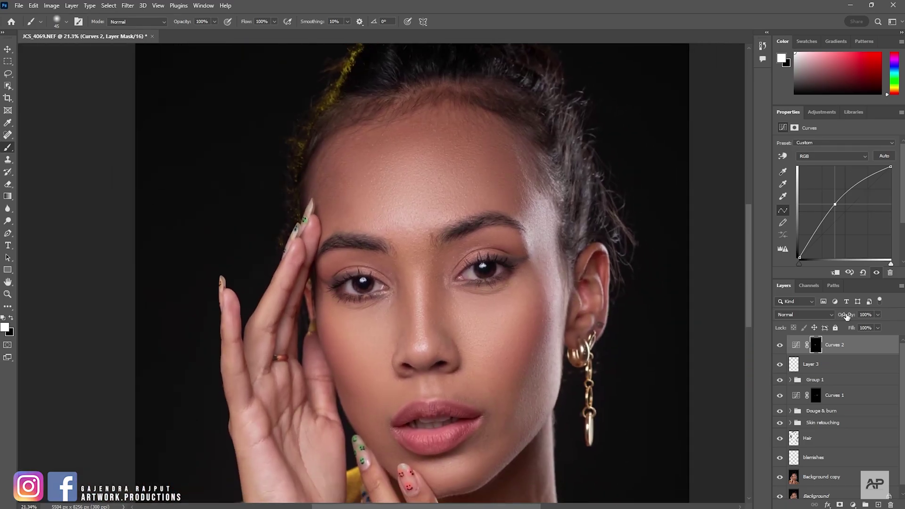
{"action": "type", "text": "80"}
{"action": "key", "text": "Return"}
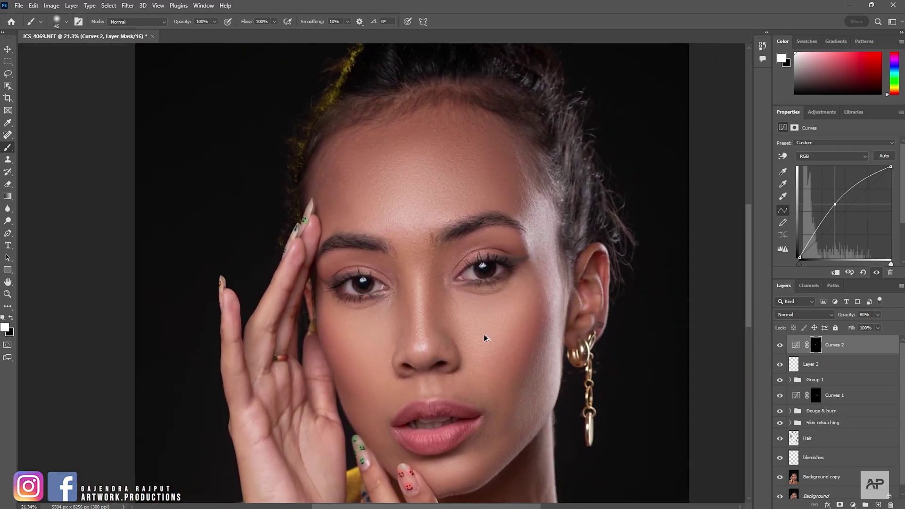
{"action": "scroll", "coordinate": [430, 298], "scroll_direction": "up", "scroll_amount": 4}
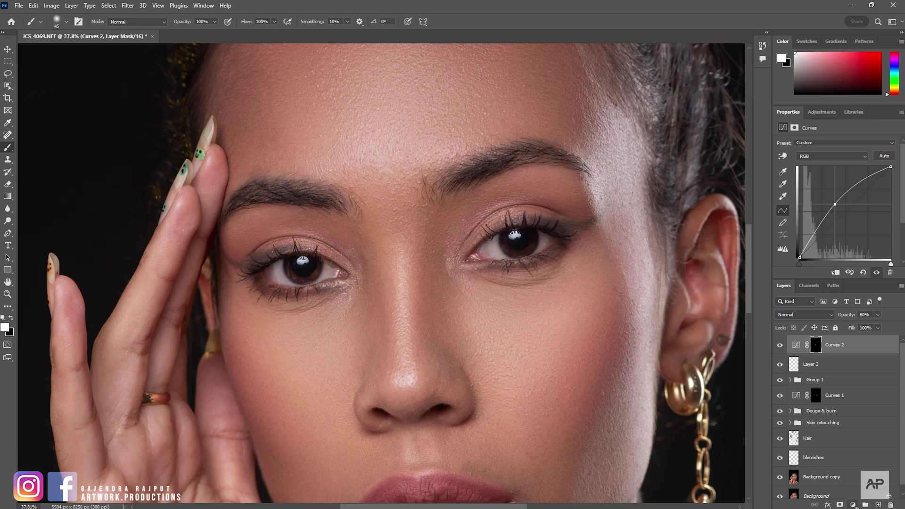
Add a brightening Curves 3 layer with an inverted mask and paint over the right eye's whites
{"action": "left_click", "coordinate": [853, 505]}
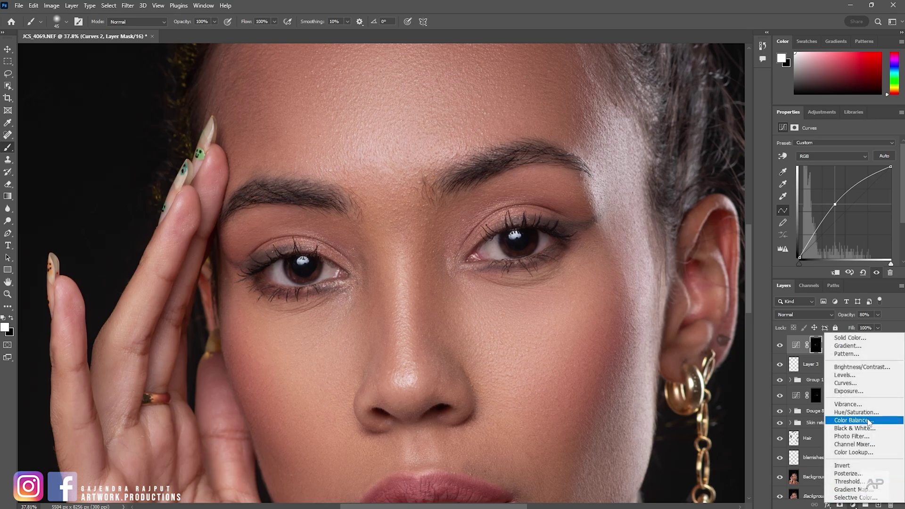
{"action": "left_click", "coordinate": [845, 382]}
{"action": "left_click_drag", "start_coordinate": [843, 219], "coordinate": [843, 209]}
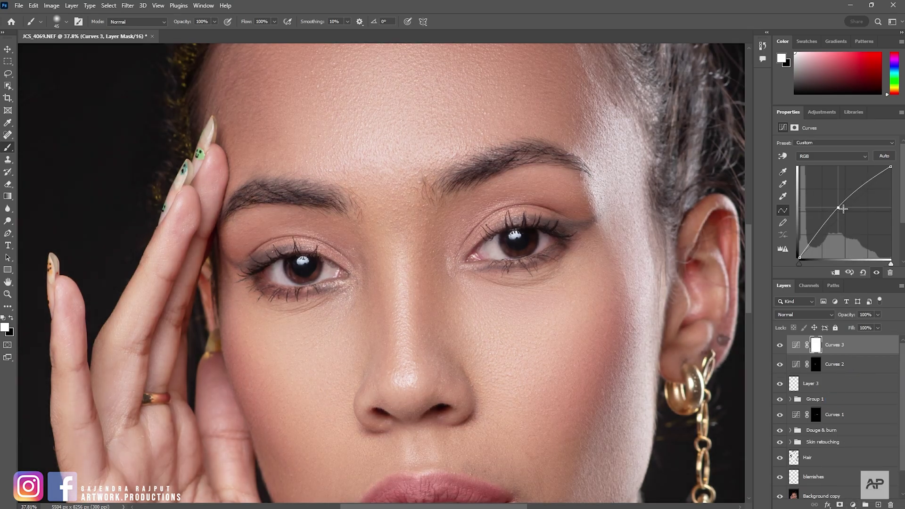
{"action": "key", "text": "ctrl+i"}
{"action": "scroll", "coordinate": [509, 257], "scroll_direction": "up", "scroll_amount": 2}
{"action": "scroll", "coordinate": [491, 243], "scroll_direction": "up", "scroll_amount": 2}
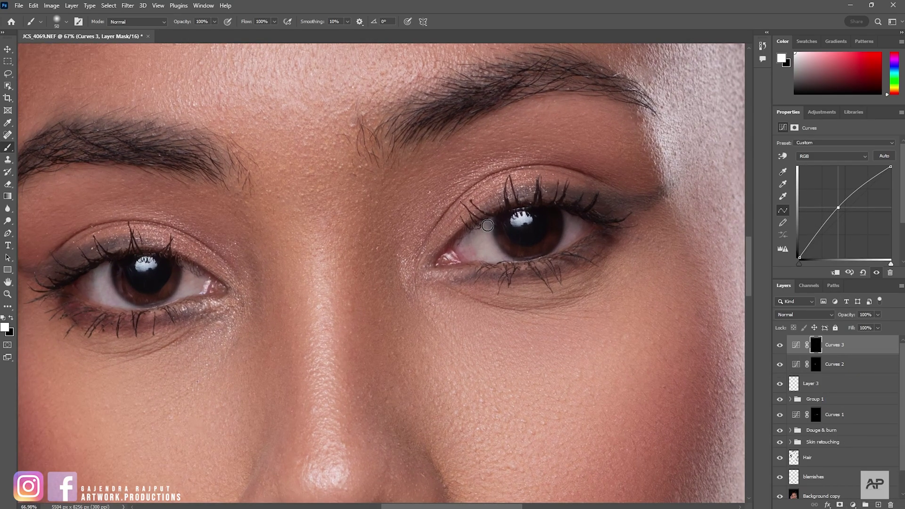
{"action": "left_click_drag", "start_coordinate": [487, 226], "coordinate": [502, 255]}
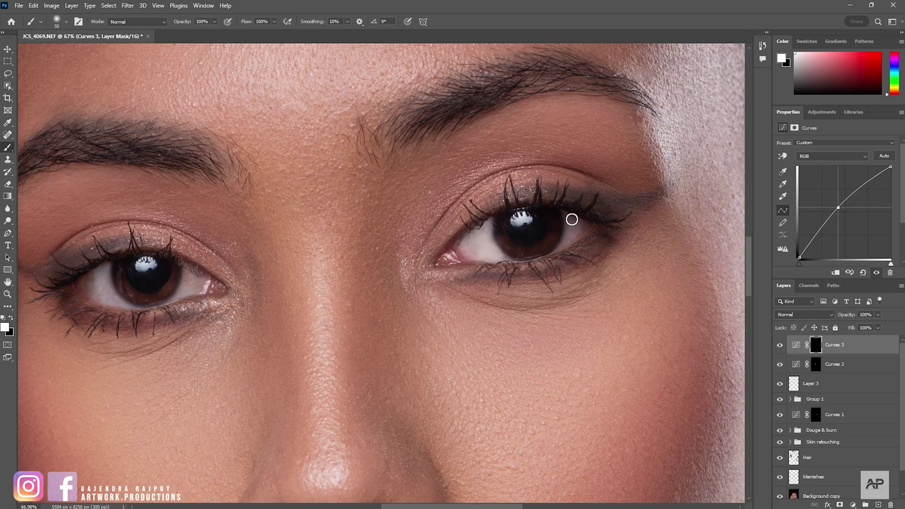
{"action": "mouse_move", "coordinate": [572, 219]}
{"action": "left_mouse_down"}
{"action": "mouse_move", "coordinate": [567, 237]}
{"action": "mouse_move", "coordinate": [575, 227]}
{"action": "left_mouse_up"}
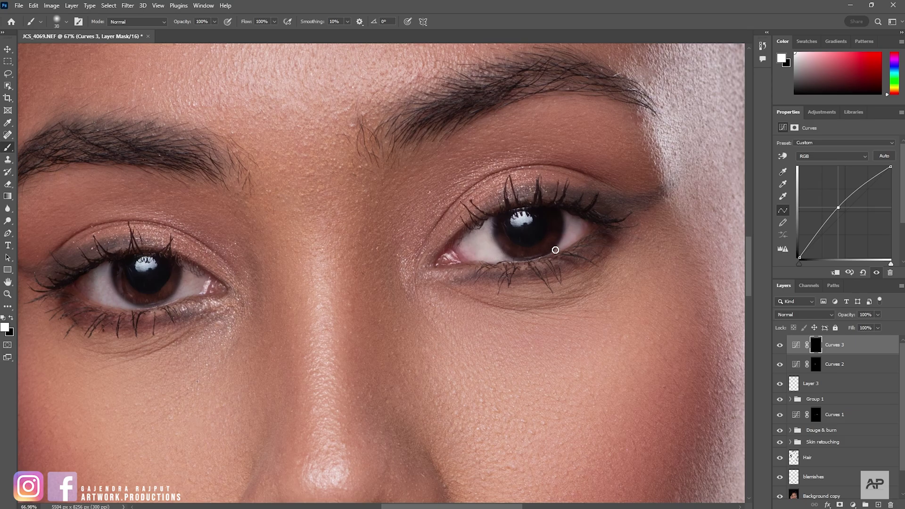
Brighten the left eye's whites and lower Curves 3 to 30% opacity
{"action": "scroll", "coordinate": [545, 293], "scroll_direction": "down", "scroll_amount": 2}
{"action": "scroll", "coordinate": [365, 303], "scroll_direction": "up", "scroll_amount": 2}
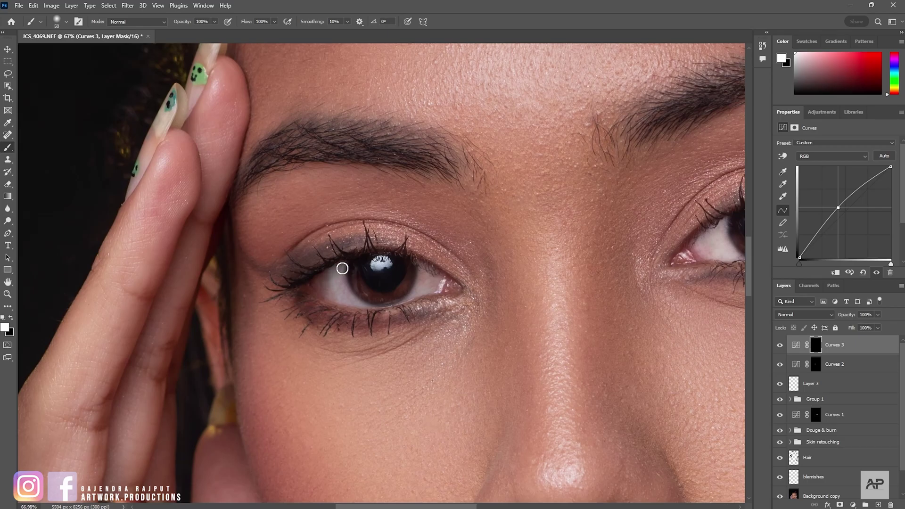
{"action": "key", "text": "bracketleft"}
{"action": "mouse_move", "coordinate": [342, 268]}
{"action": "left_mouse_down"}
{"action": "mouse_move", "coordinate": [324, 279]}
{"action": "mouse_move", "coordinate": [363, 305]}
{"action": "left_mouse_up"}
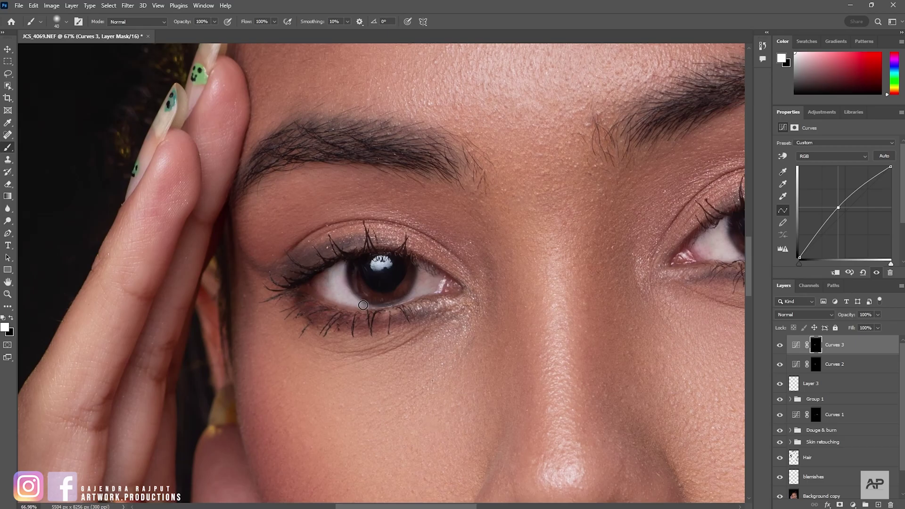
{"action": "mouse_move", "coordinate": [429, 273]}
{"action": "left_mouse_down"}
{"action": "mouse_move", "coordinate": [417, 268]}
{"action": "mouse_move", "coordinate": [443, 287]}
{"action": "mouse_move", "coordinate": [416, 292]}
{"action": "left_mouse_up"}
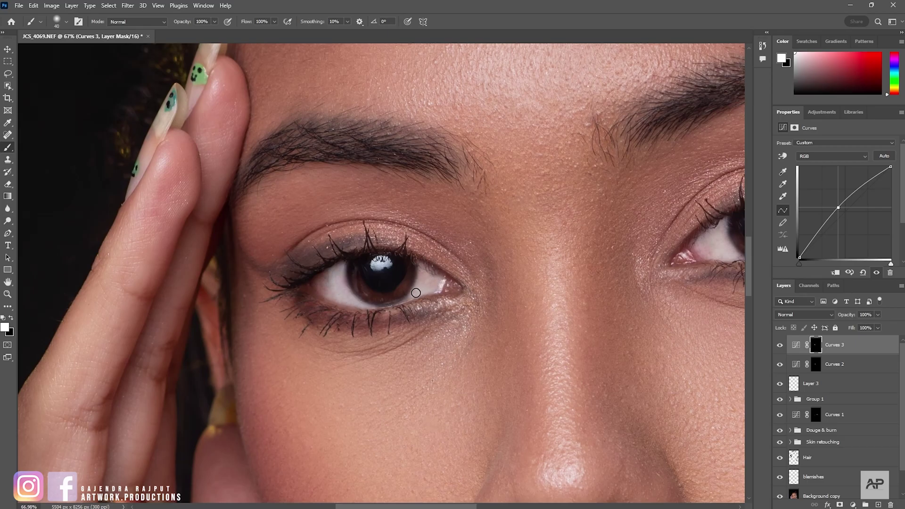
{"action": "scroll", "coordinate": [393, 305], "scroll_direction": "down", "scroll_amount": 3}
{"action": "scroll", "coordinate": [424, 311], "scroll_direction": "down", "scroll_amount": 2}
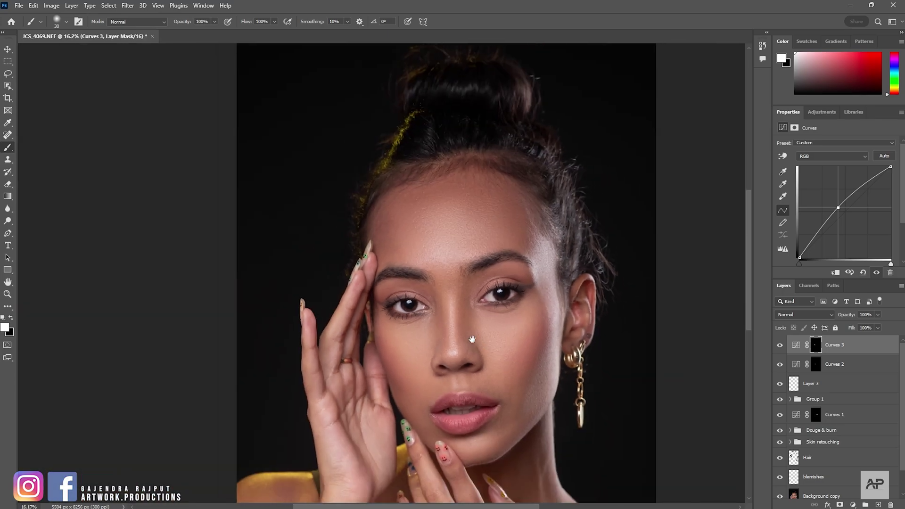
{"action": "scroll", "coordinate": [438, 315], "scroll_direction": "up", "scroll_amount": 1}
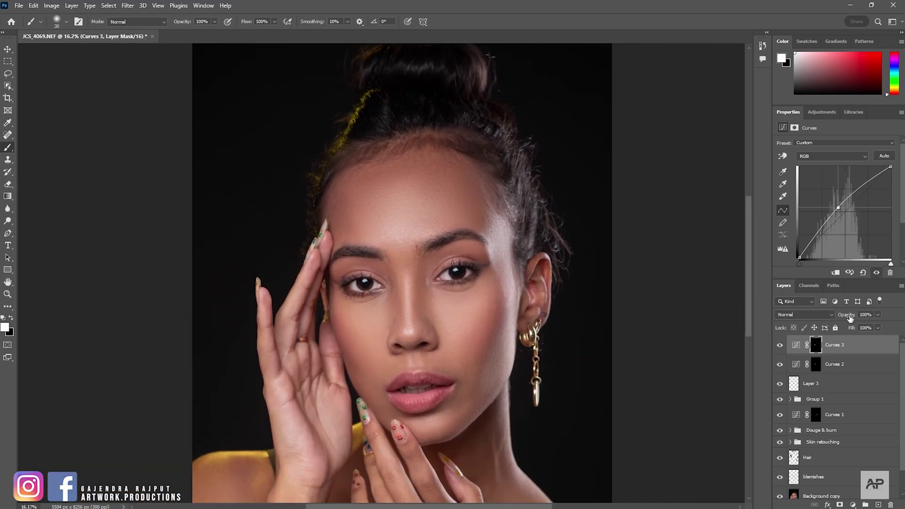
{"action": "left_click_drag", "start_coordinate": [850, 318], "coordinate": [777, 325]}
Group Curves 3, Curves 2 and Layer 3 and name the group Eyes
{"action": "left_click", "coordinate": [841, 363], "text": "shift"}
{"action": "left_click", "coordinate": [825, 383], "text": "shift"}
{"action": "key", "text": "ctrl+g"}
{"action": "double_click", "coordinate": [815, 341]}
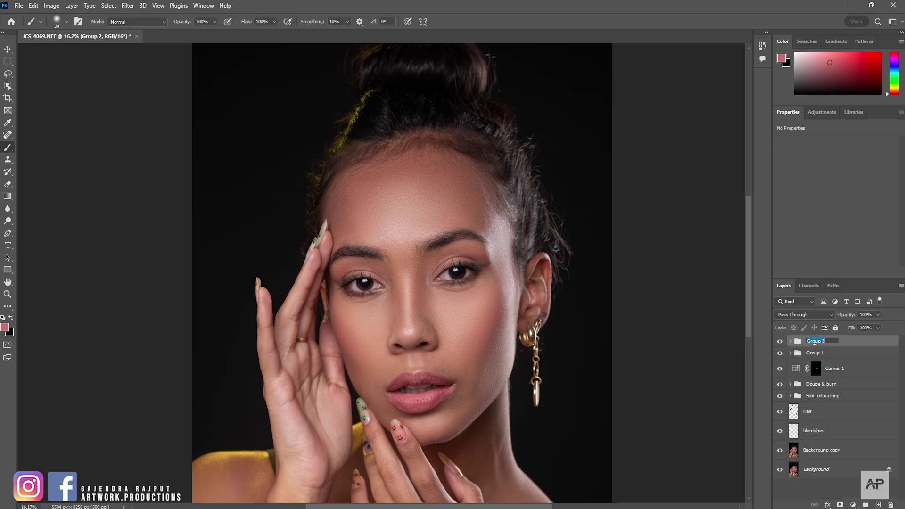
{"action": "type", "text": "Eyes"}
{"action": "key", "text": "Return"}
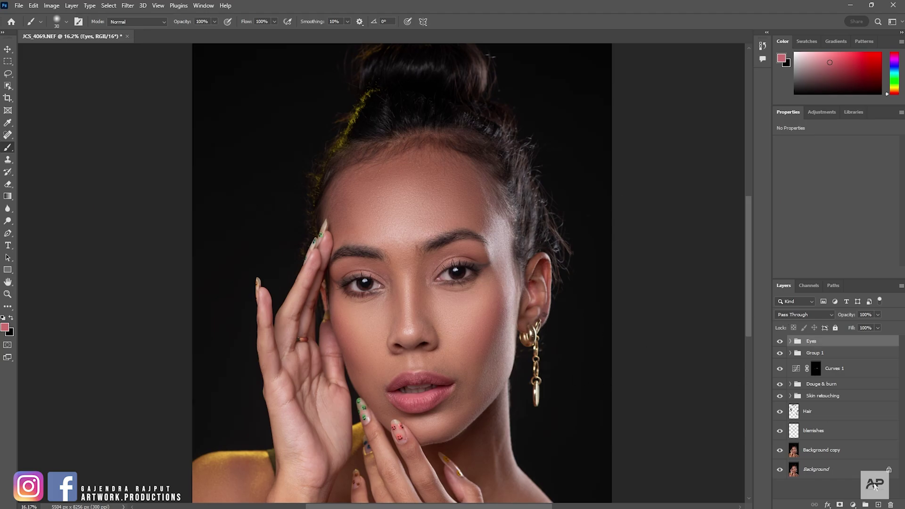
Add Layer 4 at 17% opacity and paint black along one eye's lid crease, lower lashes and liner wing
{"action": "left_click", "coordinate": [878, 505]}
{"action": "scroll", "coordinate": [464, 271], "scroll_direction": "up", "scroll_amount": 5}
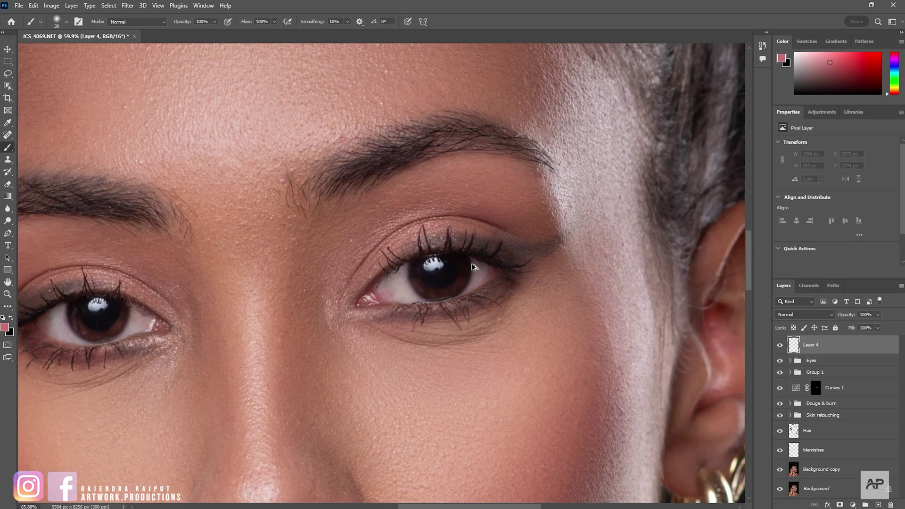
{"action": "scroll", "coordinate": [473, 266], "scroll_direction": "up", "scroll_amount": 2}
{"action": "left_click", "coordinate": [12, 319]}
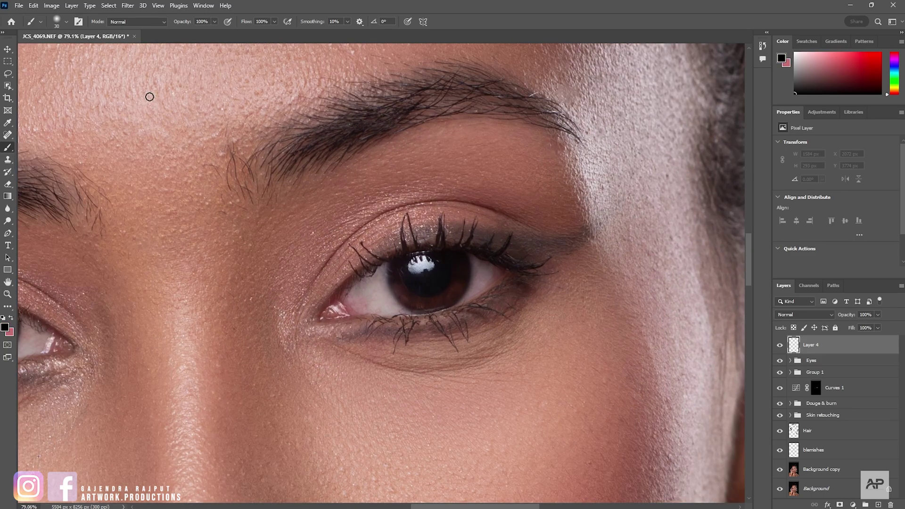
{"action": "left_click_drag", "start_coordinate": [849, 316], "coordinate": [780, 319]}
{"action": "scroll", "coordinate": [485, 281], "scroll_direction": "up", "scroll_amount": 1}
{"action": "key", "text": "]"}
{"action": "mouse_move", "coordinate": [463, 231]}
{"action": "left_mouse_down"}
{"action": "mouse_move", "coordinate": [598, 228]}
{"action": "mouse_move", "coordinate": [490, 303]}
{"action": "mouse_move", "coordinate": [325, 336]}
{"action": "left_mouse_up"}
{"action": "key", "text": "]"}
{"action": "key", "text": "]"}
{"action": "key", "text": "]"}
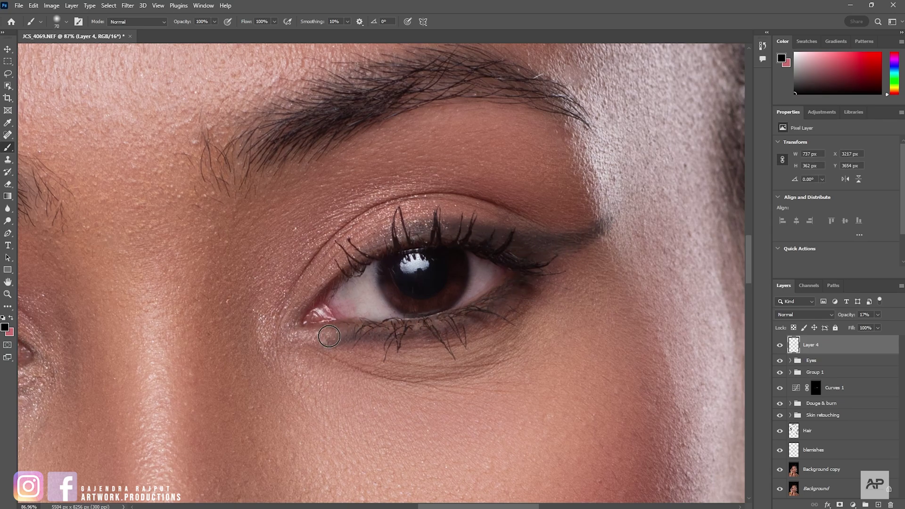
{"action": "key", "text": "["}
{"action": "key", "text": "["}
{"action": "left_click_drag", "start_coordinate": [412, 231], "coordinate": [345, 268]}
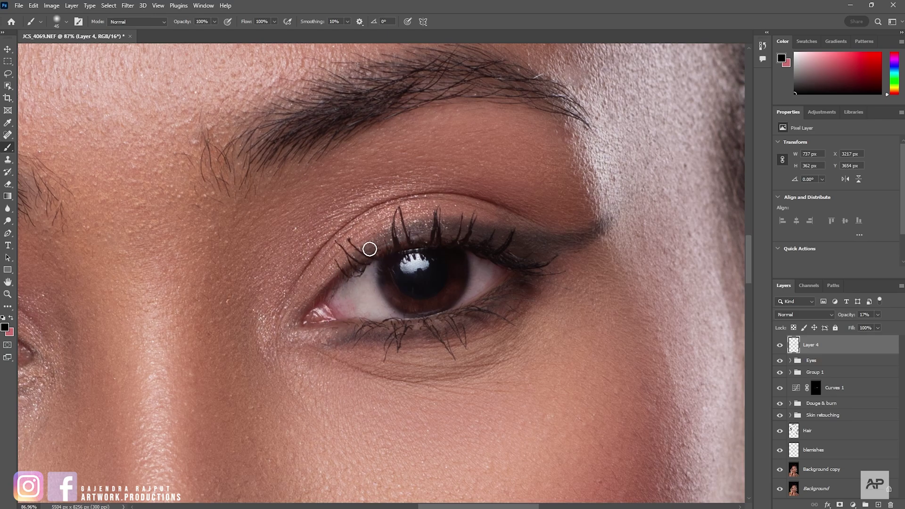
{"action": "key", "text": "["}
{"action": "key", "text": "["}
{"action": "key", "text": "["}
{"action": "left_click_drag", "start_coordinate": [611, 218], "coordinate": [591, 236]}
Paint darker lashes along the other eye's upper lid and fade Layer 4 further
{"action": "key", "text": "bracketright"}
{"action": "mouse_move", "coordinate": [468, 325]}
{"action": "left_mouse_down"}
{"action": "mouse_move", "coordinate": [378, 339]}
{"action": "mouse_move", "coordinate": [236, 330]}
{"action": "left_mouse_up"}
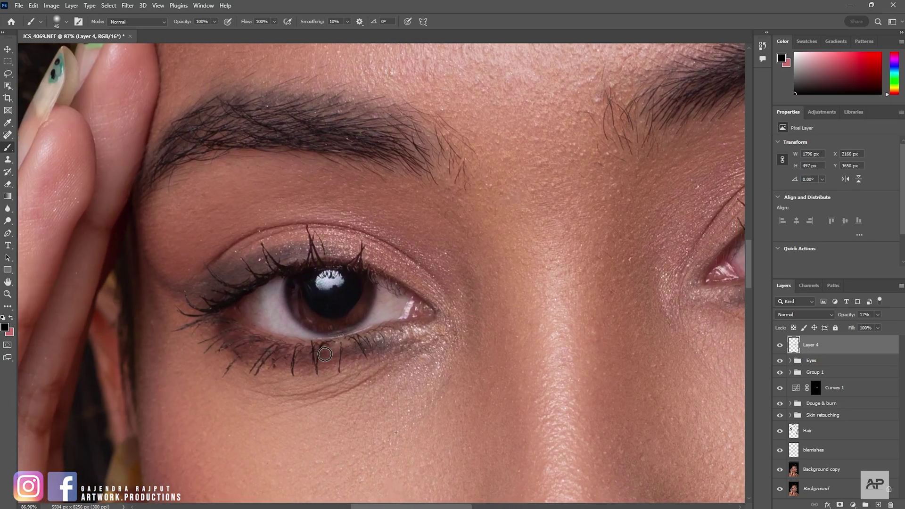
{"action": "key", "text": "bracketright"}
{"action": "key", "text": "bracketleft"}
{"action": "key", "text": "bracketleft"}
{"action": "key", "text": "bracketleft"}
{"action": "left_click_drag", "start_coordinate": [343, 252], "coordinate": [198, 283]}
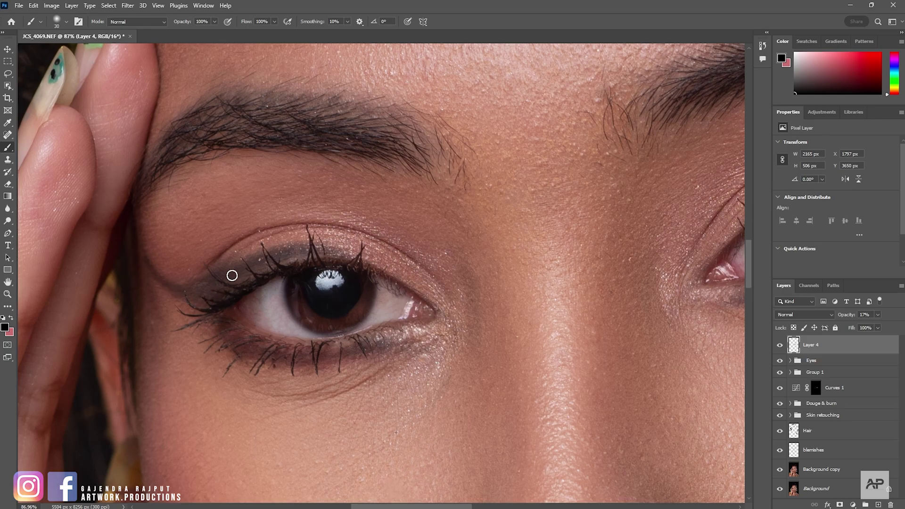
{"action": "scroll", "coordinate": [291, 339], "scroll_direction": "down", "scroll_amount": 4}
{"action": "key", "text": "bracketright"}
{"action": "key", "text": "bracketright"}
{"action": "key", "text": "bracketright"}
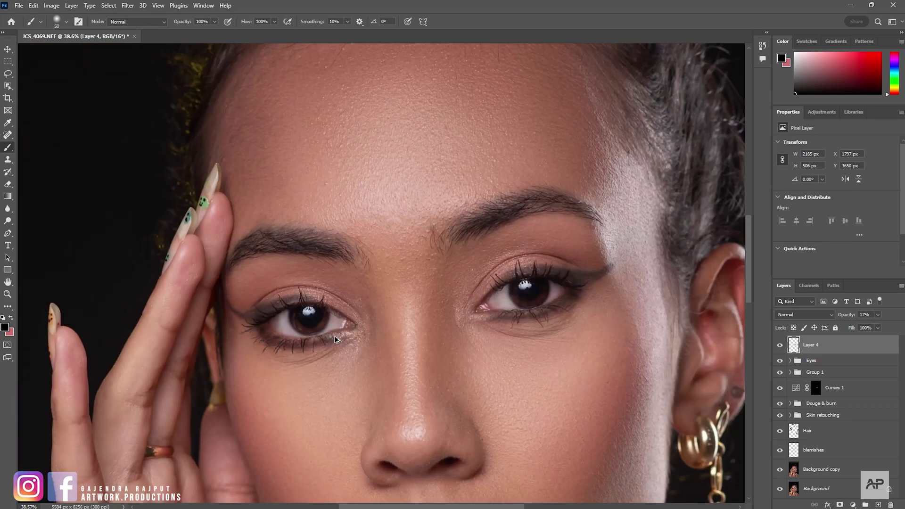
{"action": "scroll", "coordinate": [336, 339], "scroll_direction": "down", "scroll_amount": 3}
{"action": "scroll", "coordinate": [609, 325], "scroll_direction": "up", "scroll_amount": 2}
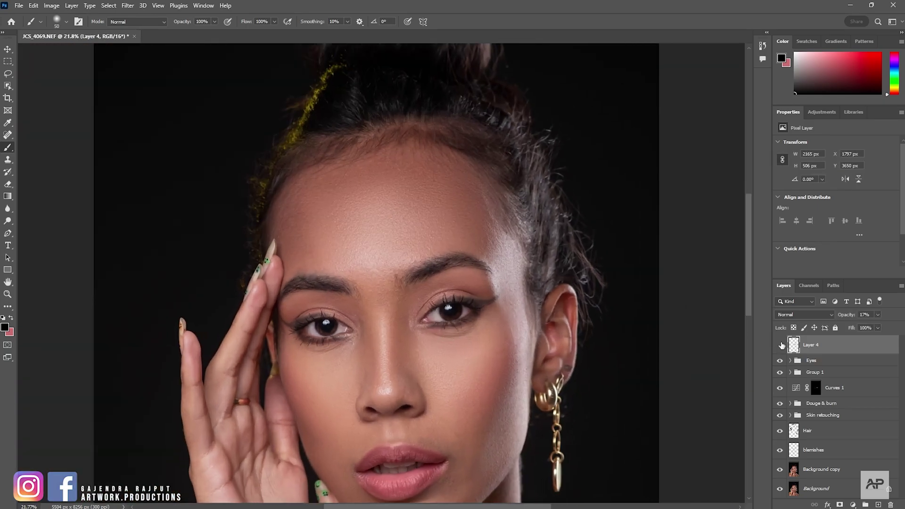
{"action": "left_click_drag", "start_coordinate": [839, 318], "coordinate": [760, 316]}
{"action": "scroll", "coordinate": [498, 308], "scroll_direction": "down", "scroll_amount": 3}
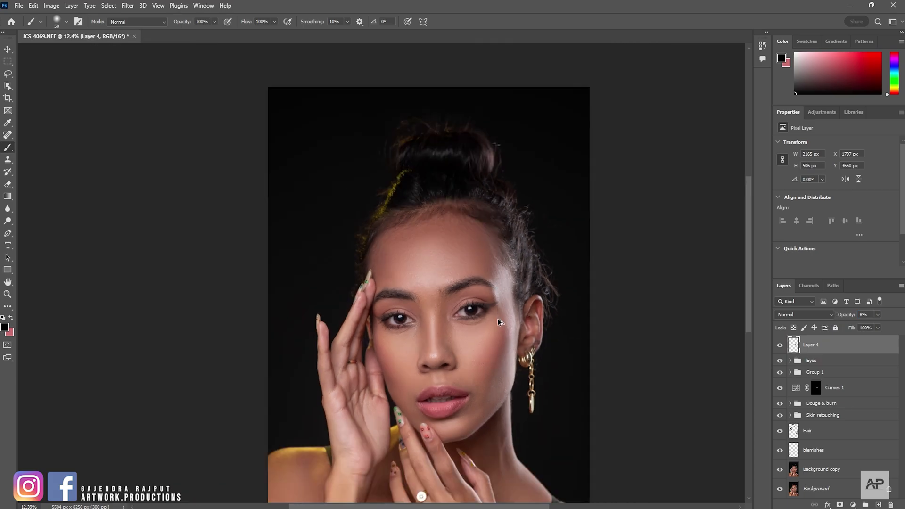
{"action": "scroll", "coordinate": [453, 301], "scroll_direction": "up", "scroll_amount": 2}
{"action": "scroll", "coordinate": [416, 290], "scroll_direction": "up", "scroll_amount": 1}
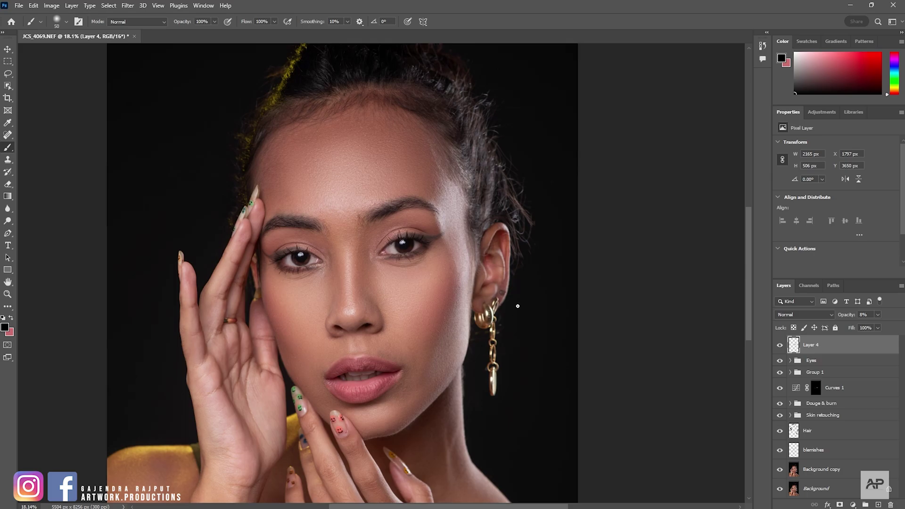
Add a Levels 1 layer and a Curves 4 layer with two control points
{"action": "left_click", "coordinate": [852, 505]}
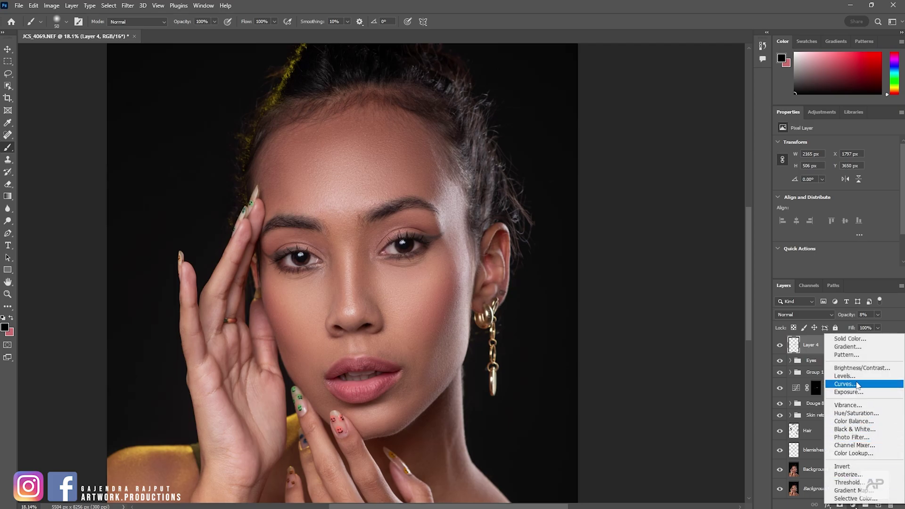
{"action": "left_click", "coordinate": [834, 380]}
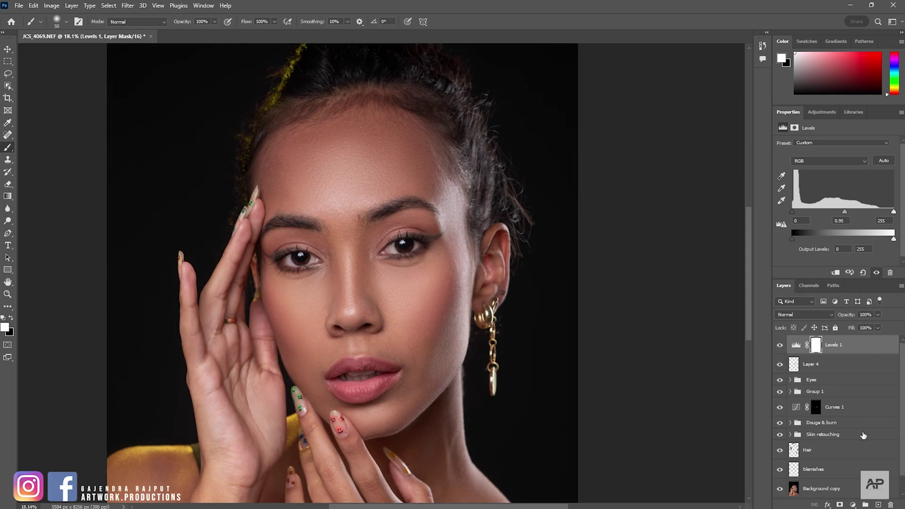
{"action": "left_click", "coordinate": [854, 505]}
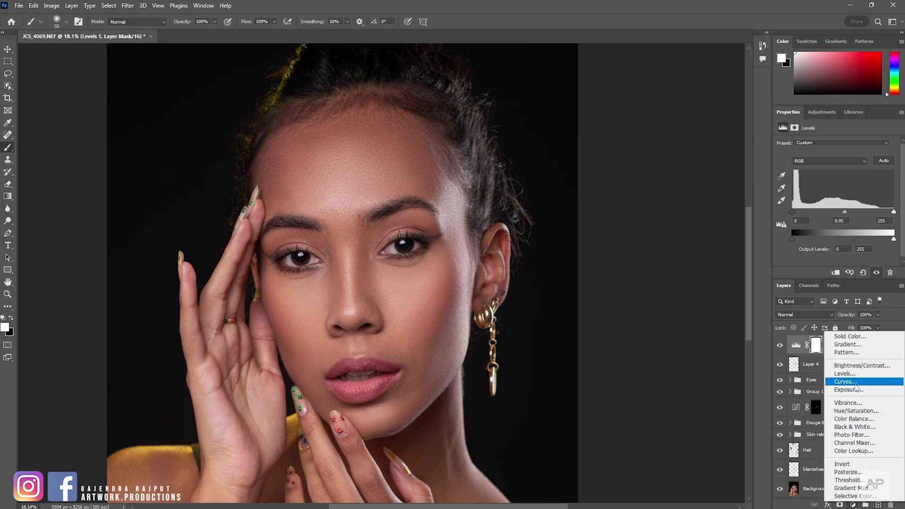
{"action": "left_click", "coordinate": [848, 383]}
{"action": "left_click", "coordinate": [868, 188]}
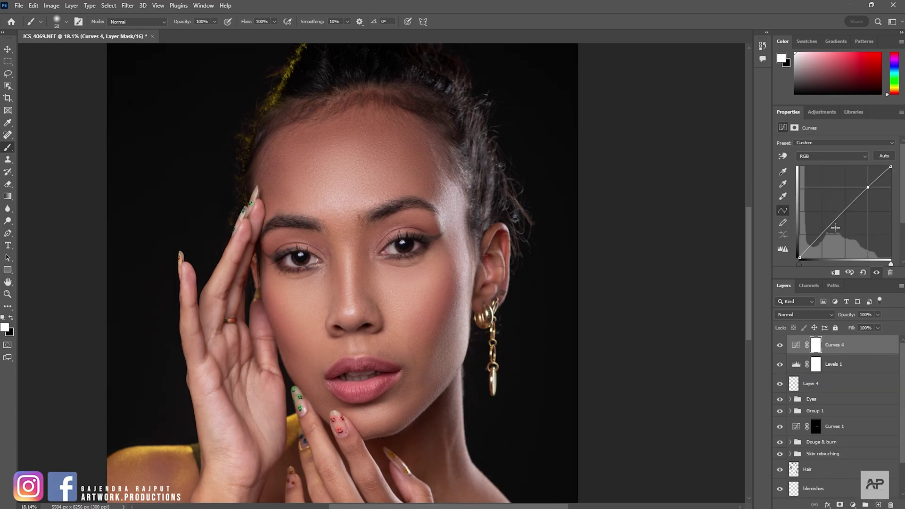
{"action": "left_click", "coordinate": [822, 235]}
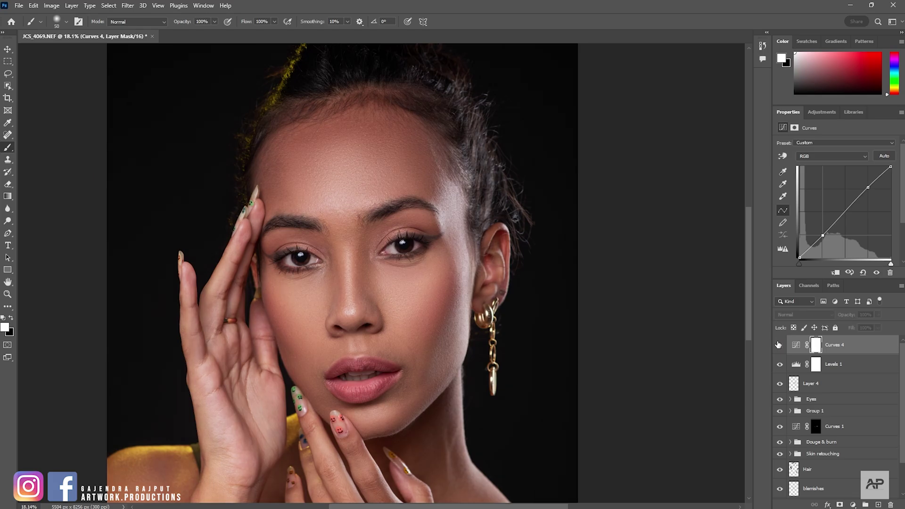
Compare Curves 4 hidden and shown, and set its opacity to 50%
{"action": "mouse_move", "coordinate": [846, 314]}
{"action": "left_mouse_down"}
{"action": "mouse_move", "coordinate": [745, 314]}
{"action": "mouse_move", "coordinate": [756, 317]}
{"action": "left_mouse_up"}
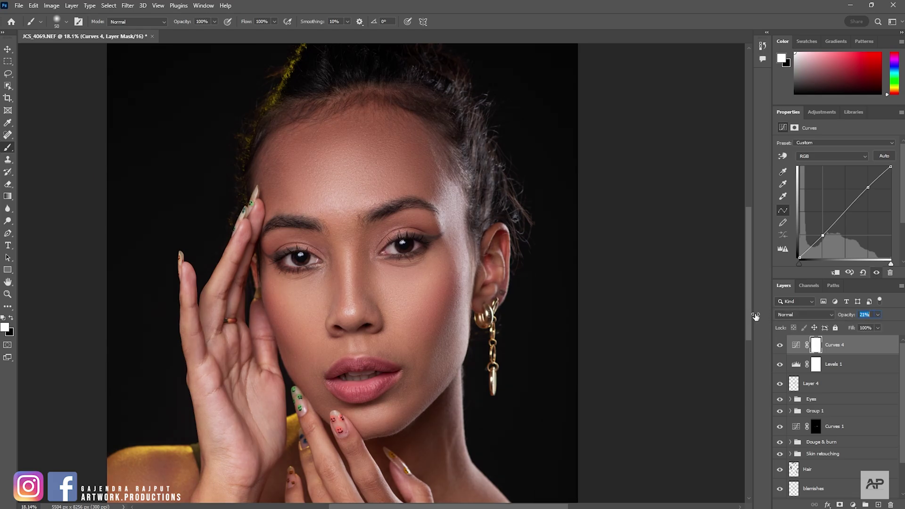
{"action": "left_click", "coordinate": [780, 345]}
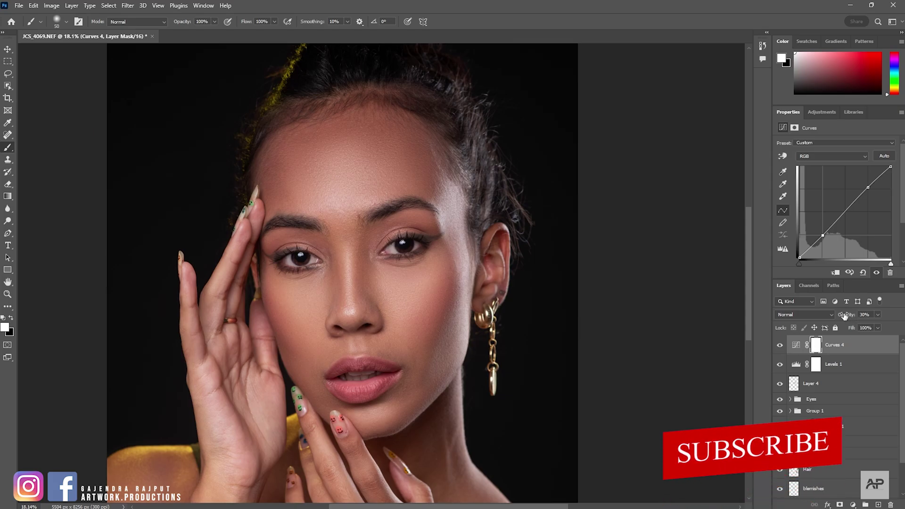
{"action": "left_click_drag", "start_coordinate": [844, 315], "coordinate": [855, 320]}
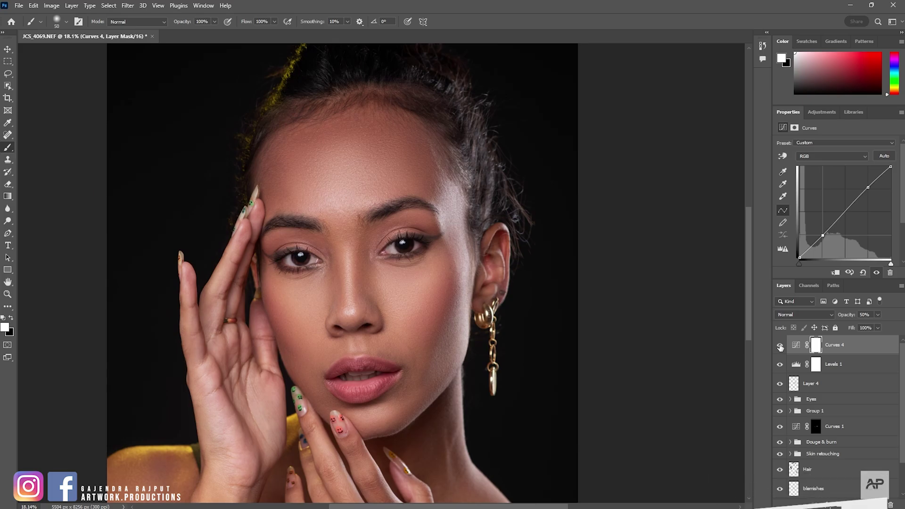
{"action": "left_click", "coordinate": [780, 346]}
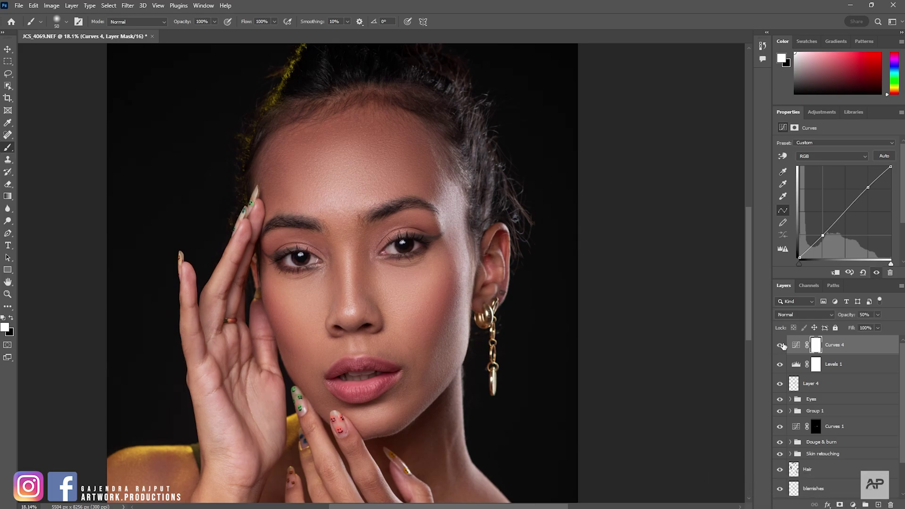
{"action": "scroll", "coordinate": [456, 343], "scroll_direction": "down", "scroll_amount": 2}
{"action": "scroll", "coordinate": [456, 343], "scroll_direction": "down", "scroll_amount": 1}
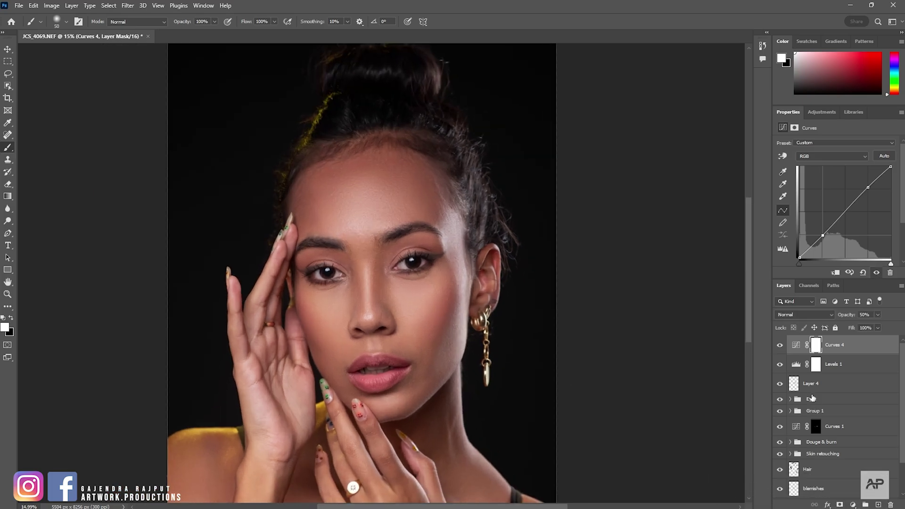
Toggle the Background's visibility to compare the original photo against the retouch
{"action": "scroll", "coordinate": [811, 398], "scroll_direction": "down", "scroll_amount": 2}
{"action": "left_click", "coordinate": [780, 490], "text": "alt"}
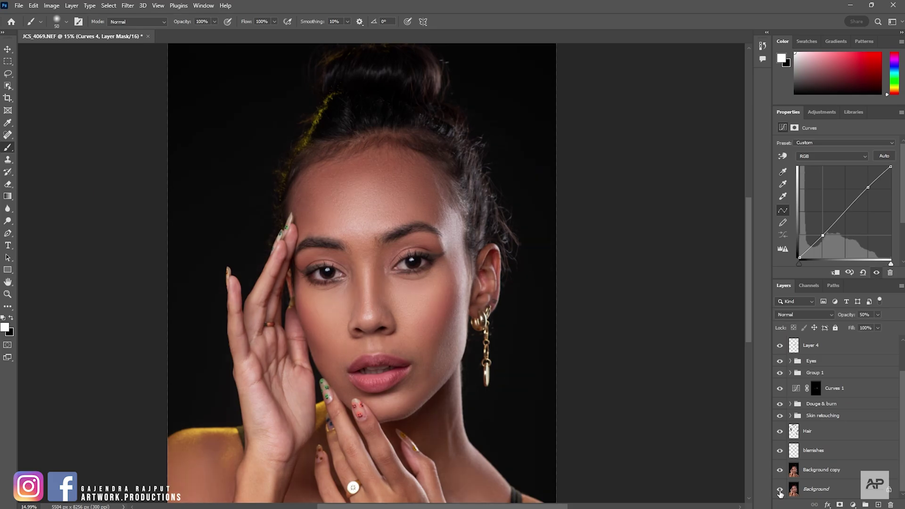
{"action": "left_click", "coordinate": [780, 492], "text": "alt"}
{"action": "scroll", "coordinate": [437, 333], "scroll_direction": "up", "scroll_amount": 1}
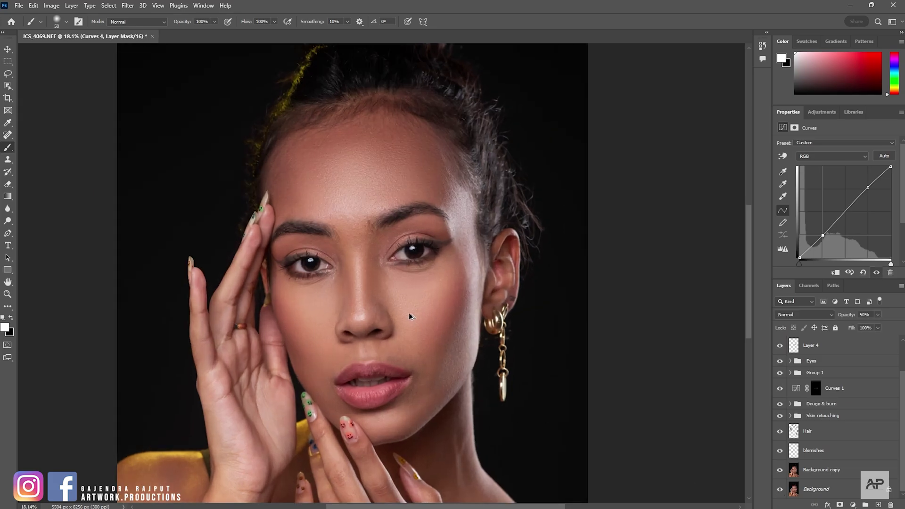
{"action": "scroll", "coordinate": [436, 289], "scroll_direction": "up", "scroll_amount": 1}
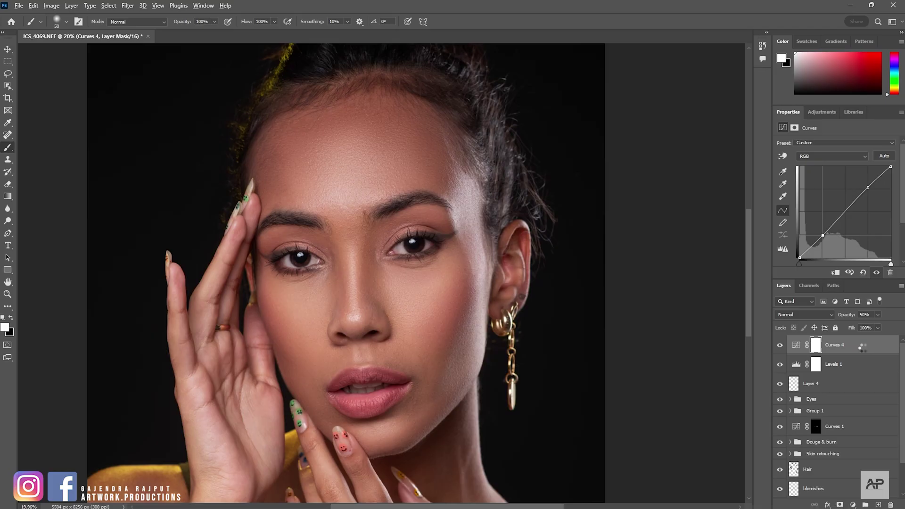
Stamp all visible layers into a new Layer 5 above Curves 4 and Levels 1
{"action": "key", "text": "ctrl+shift+alt+n"}
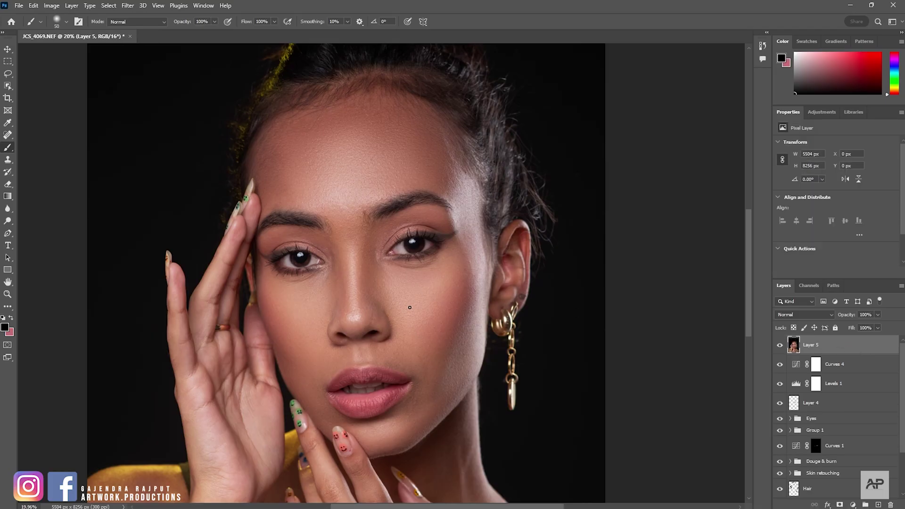
{"action": "scroll", "coordinate": [391, 275], "scroll_direction": "up", "scroll_amount": 1}
{"action": "scroll", "coordinate": [391, 276], "scroll_direction": "up", "scroll_amount": 1}
{"action": "scroll", "coordinate": [411, 286], "scroll_direction": "up", "scroll_amount": 1}
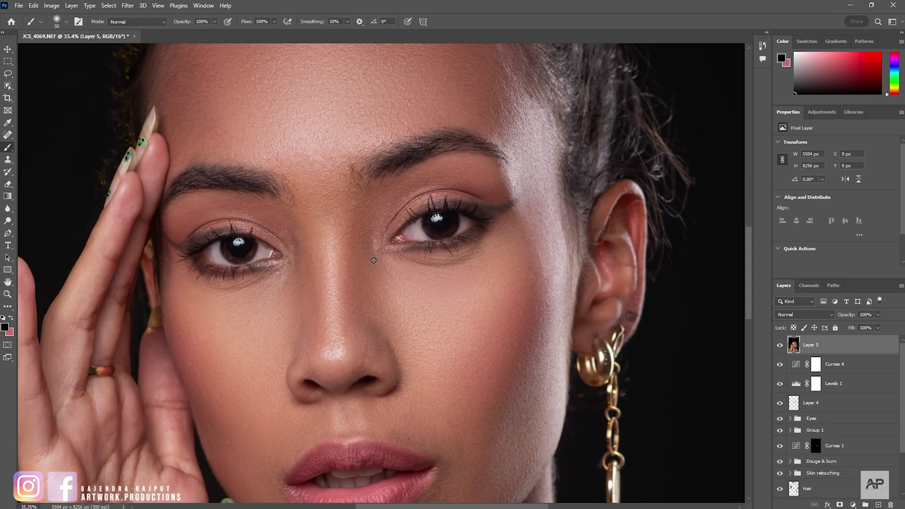
{"action": "left_click", "coordinate": [128, 6]}
{"action": "mouse_move", "coordinate": [163, 181]}
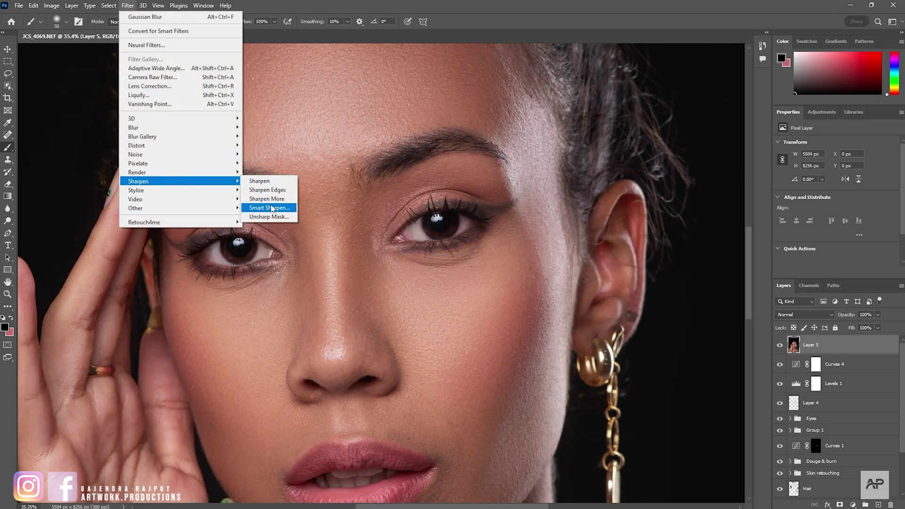
Sharpen Layer 5 with Unsharp Mask (122%, 2.5 px radius, threshold 0) and duplicate it as Layer 5 copy
{"action": "left_click", "coordinate": [266, 209]}
{"action": "left_click_drag", "start_coordinate": [568, 104], "coordinate": [614, 104]}
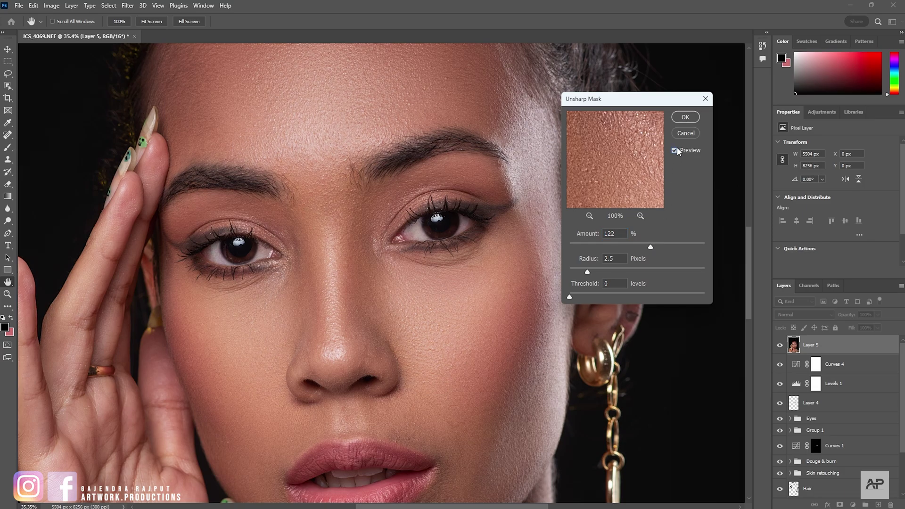
{"action": "left_click", "coordinate": [686, 118]}
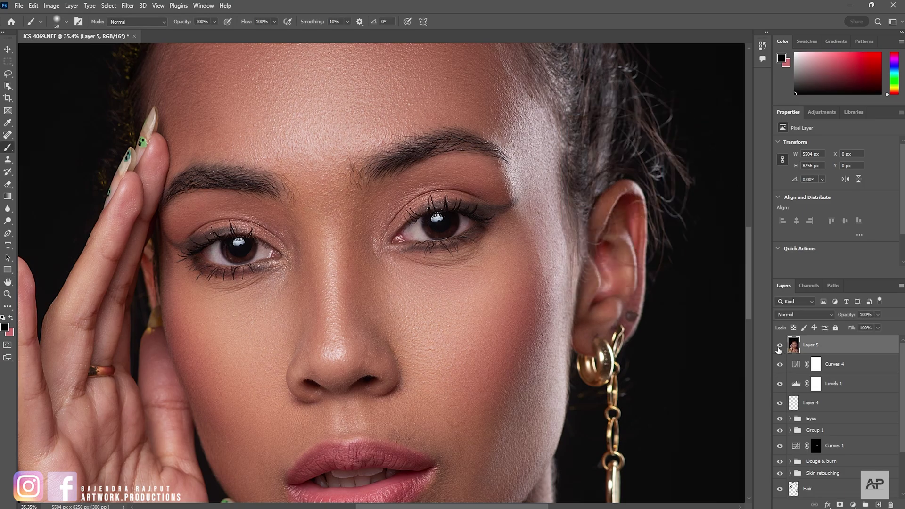
{"action": "left_click_drag", "start_coordinate": [863, 348], "coordinate": [879, 504]}
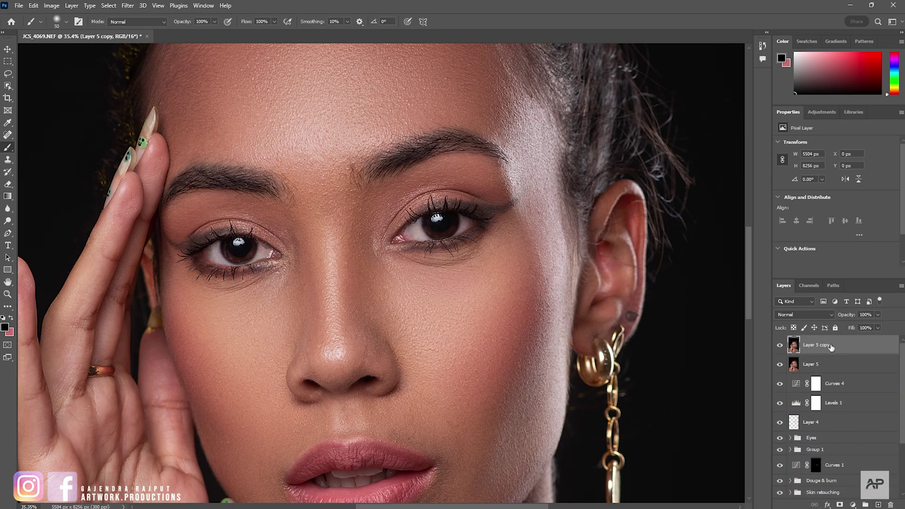
Apply a subtle Gaussian Blur to Layer 5 copy
{"action": "left_click", "coordinate": [127, 5]}
{"action": "mouse_move", "coordinate": [133, 127]}
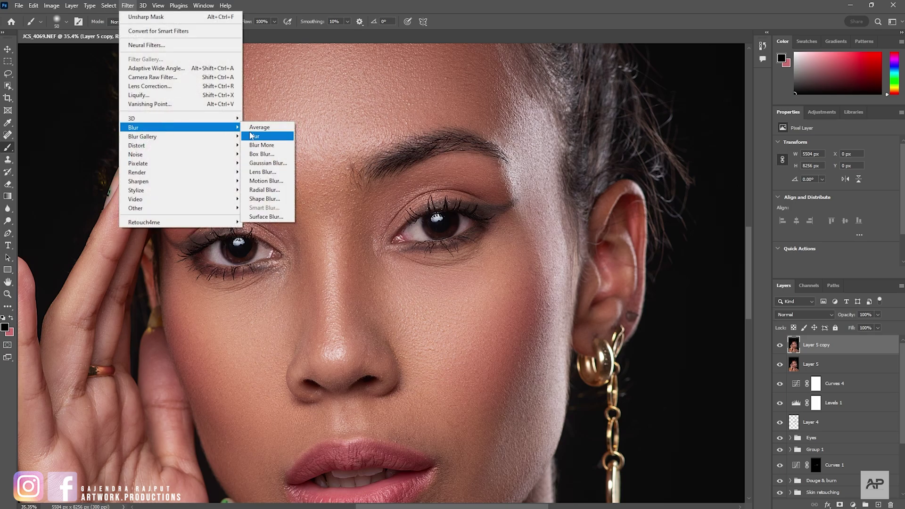
{"action": "left_click", "coordinate": [257, 156]}
{"action": "left_click_drag", "start_coordinate": [495, 259], "coordinate": [492, 259]}
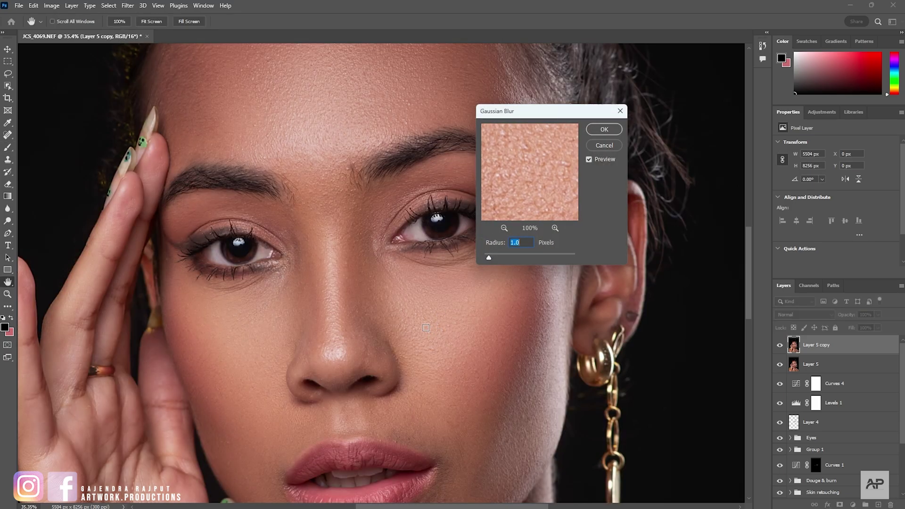
{"action": "left_click", "coordinate": [599, 133]}
Add a layer mask to Layer 5 copy and brush the softened skin onto the cheek, nose and upper lip
{"action": "key", "text": "b"}
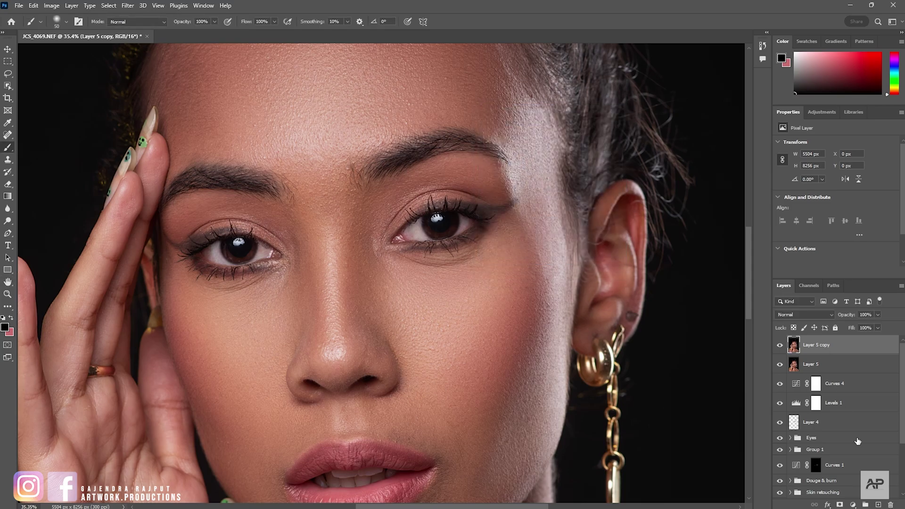
{"action": "left_click", "coordinate": [841, 505]}
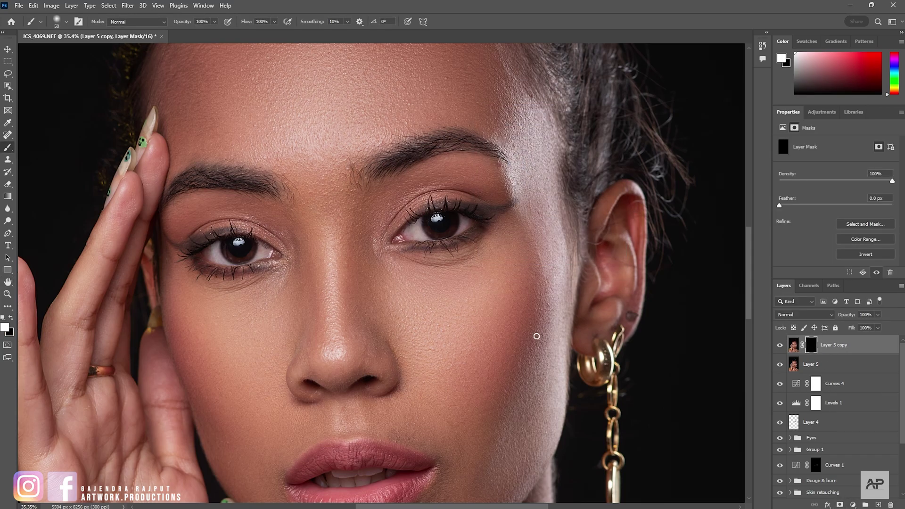
{"action": "key", "text": "bracketright"}
{"action": "key", "text": "bracketright"}
{"action": "key", "text": "bracketright"}
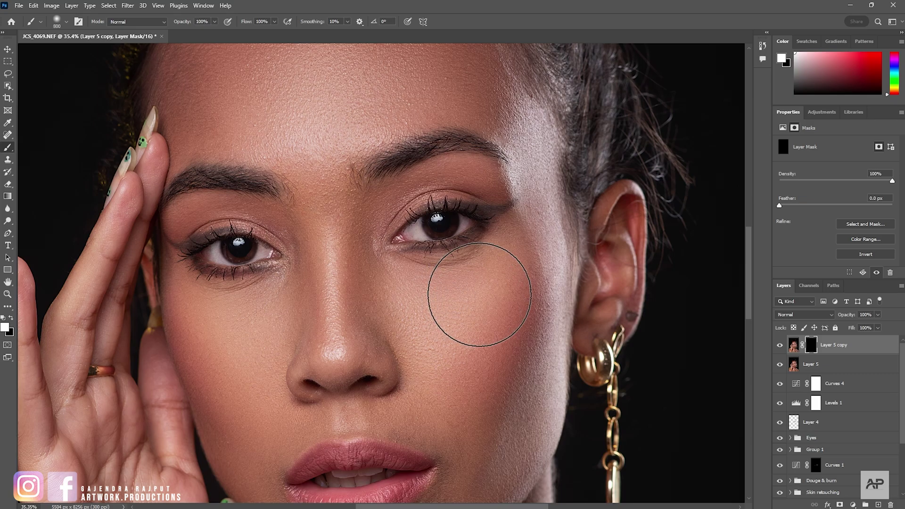
{"action": "key", "text": "bracketleft"}
{"action": "key", "text": "bracketleft"}
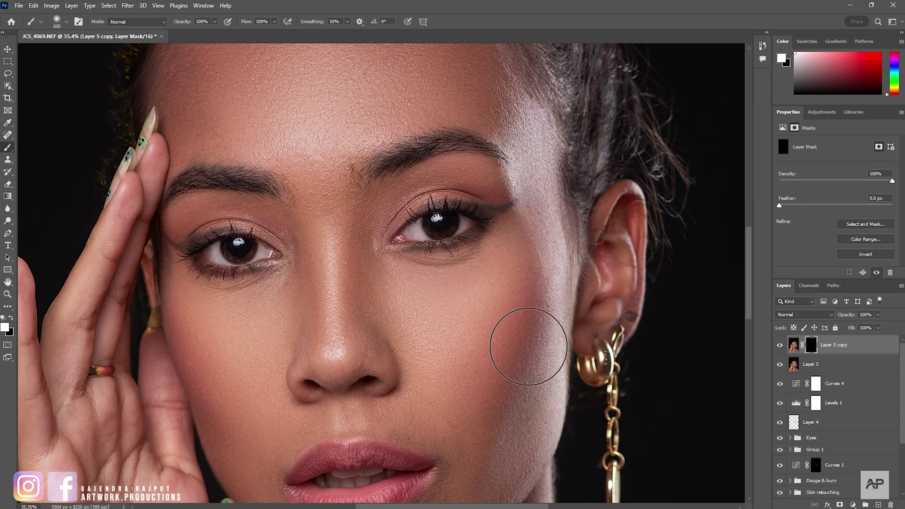
{"action": "left_click_drag", "start_coordinate": [521, 344], "coordinate": [489, 429]}
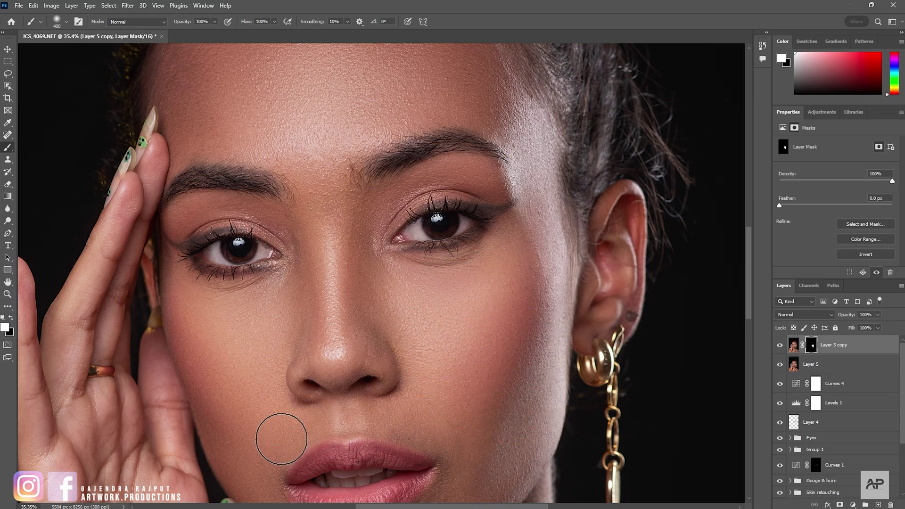
{"action": "left_click_drag", "start_coordinate": [358, 434], "coordinate": [290, 347]}
{"action": "key", "text": "bracketleft"}
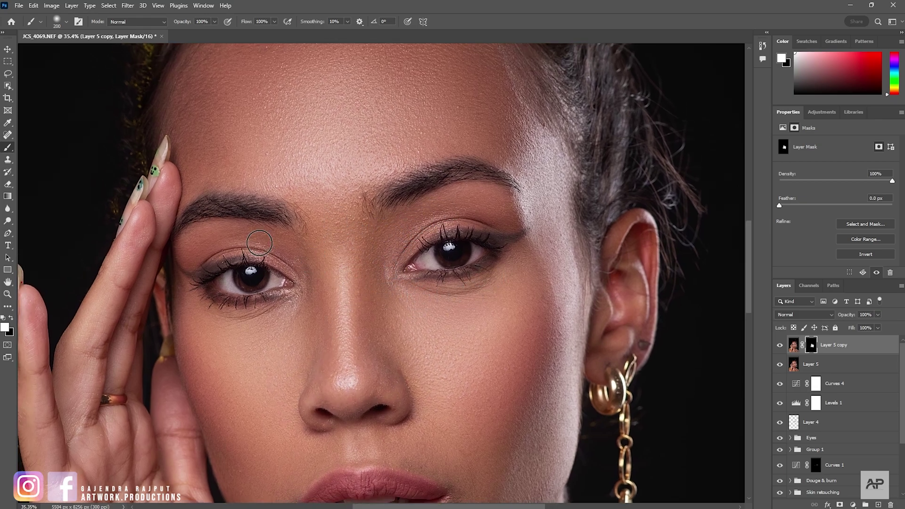
{"action": "key", "text": "bracketright"}
{"action": "key", "text": "bracketright"}
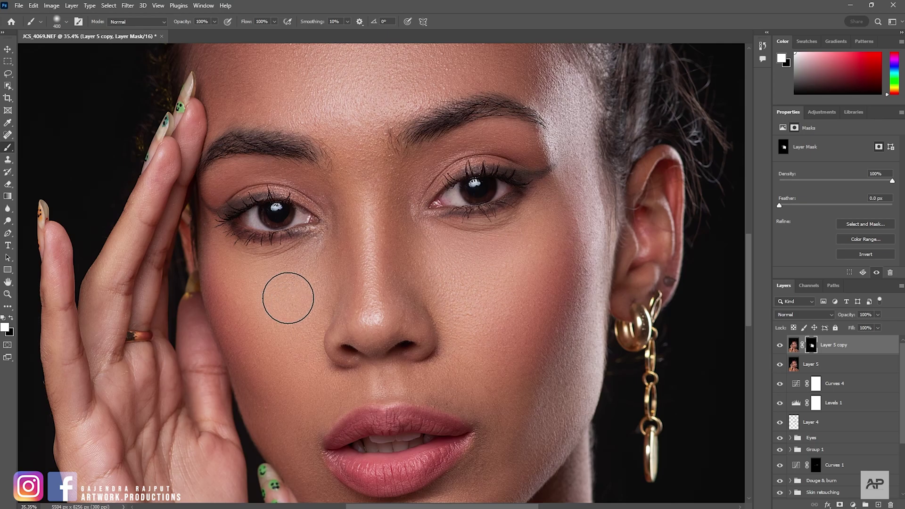
{"action": "key", "text": "bracketright"}
{"action": "key", "text": "bracketleft"}
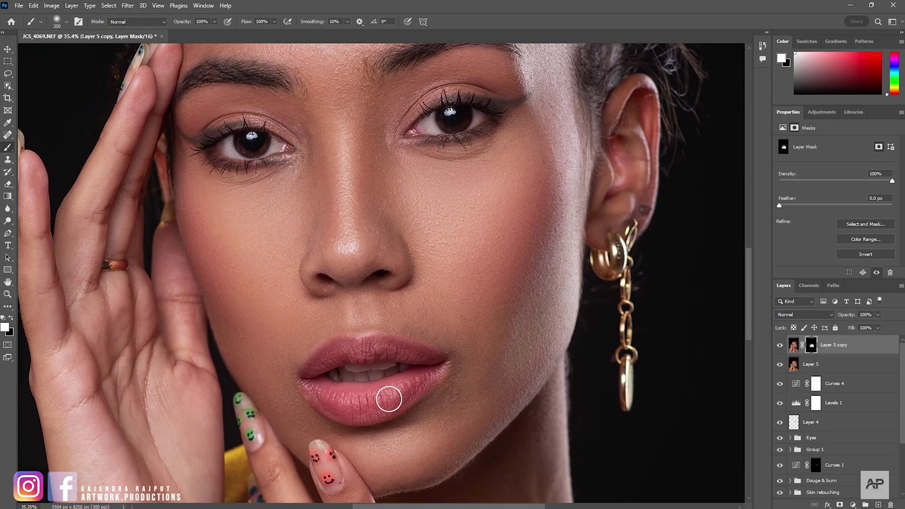
{"action": "key", "text": "bracketright"}
{"action": "key", "text": "bracketright"}
{"action": "key", "text": "bracketright"}
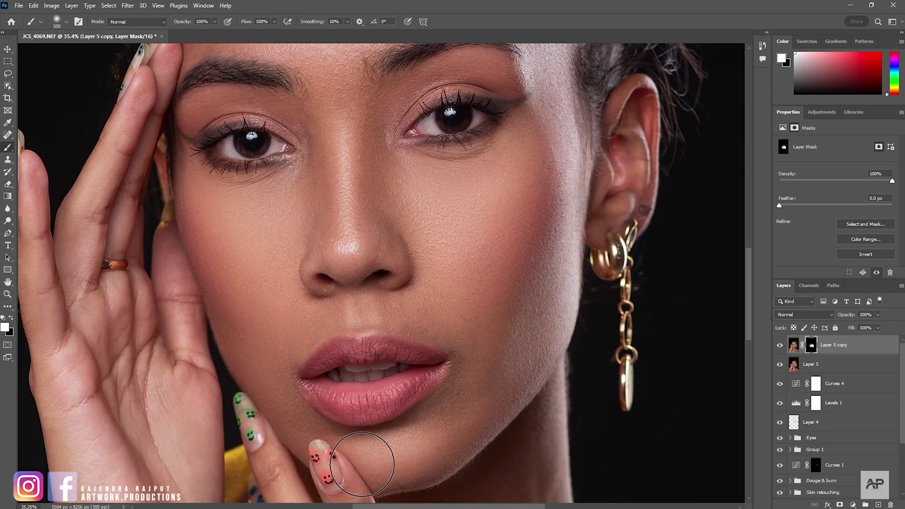
Paint the skin effect onto the forehead and the temple beside the eye
{"action": "scroll", "coordinate": [283, 353], "scroll_direction": "up", "scroll_amount": 5}
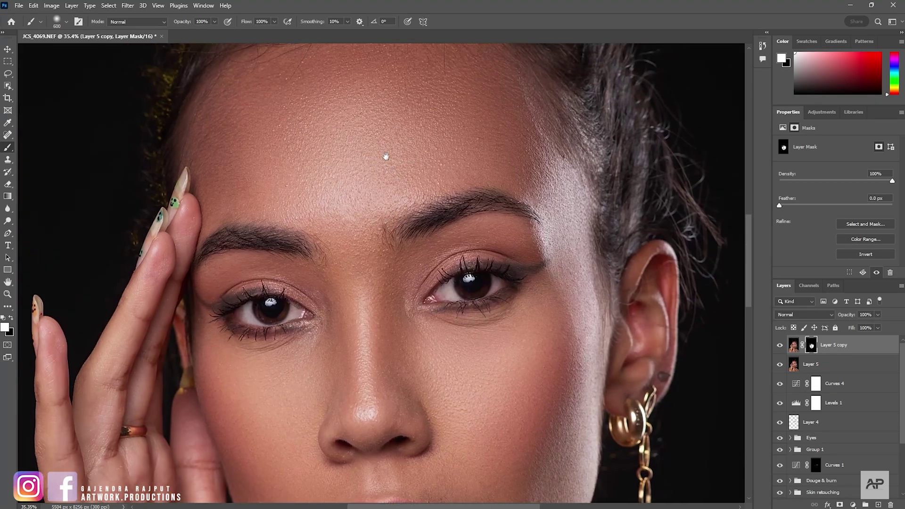
{"action": "key", "text": "bracketright"}
{"action": "scroll", "coordinate": [383, 156], "scroll_direction": "up", "scroll_amount": 1}
{"action": "scroll", "coordinate": [429, 188], "scroll_direction": "up", "scroll_amount": 1}
{"action": "left_click_drag", "start_coordinate": [331, 228], "coordinate": [508, 170]}
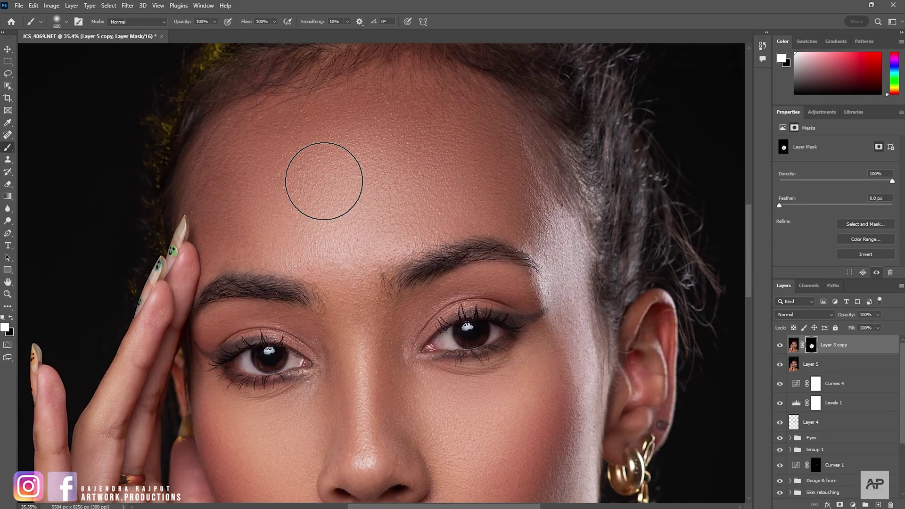
{"action": "key", "text": "bracketleft"}
{"action": "key", "text": "bracketleft"}
{"action": "key", "text": "bracketleft"}
{"action": "left_click_drag", "start_coordinate": [555, 233], "coordinate": [570, 288]}
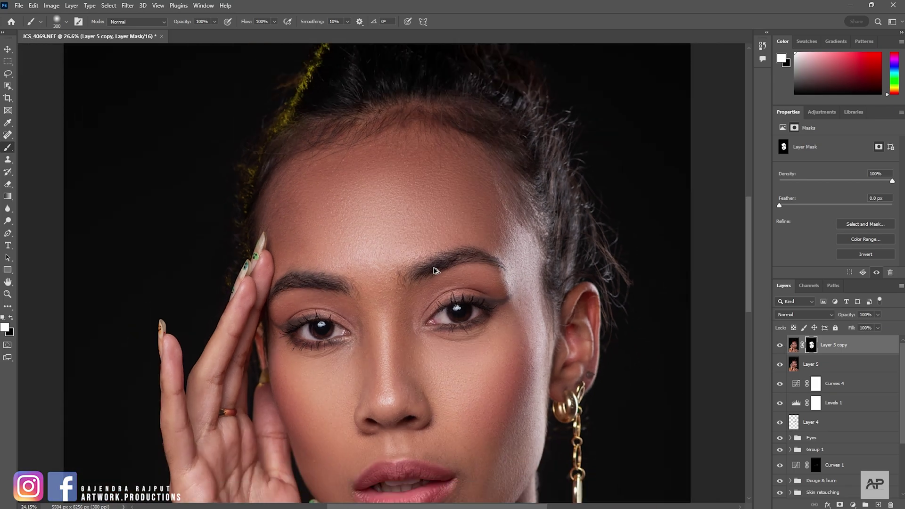
{"action": "scroll", "coordinate": [466, 323], "scroll_direction": "down", "scroll_amount": 3}
With a larger brush, extend the effect over the lower face and left shoulder
{"action": "left_click_drag", "start_coordinate": [466, 323], "coordinate": [398, 272]}
{"action": "key", "text": "bracketright"}
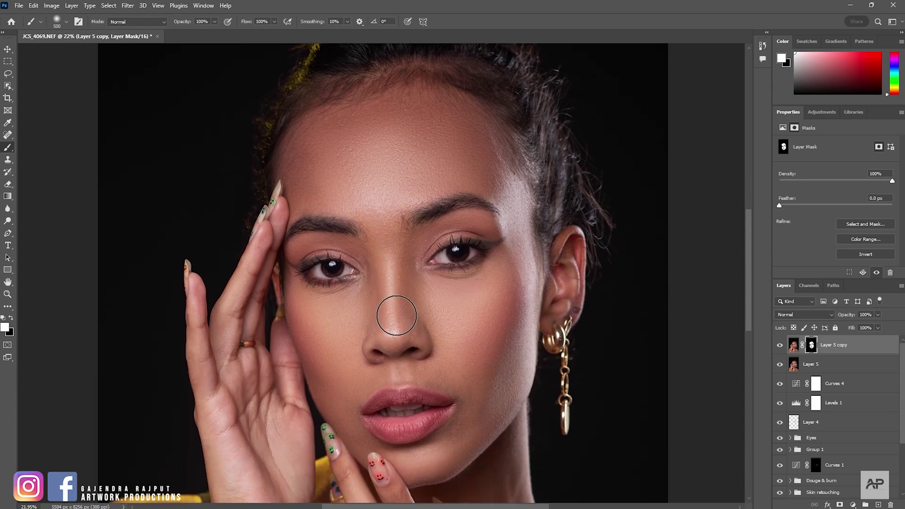
{"action": "key", "text": "bracketright"}
{"action": "key", "text": "bracketright"}
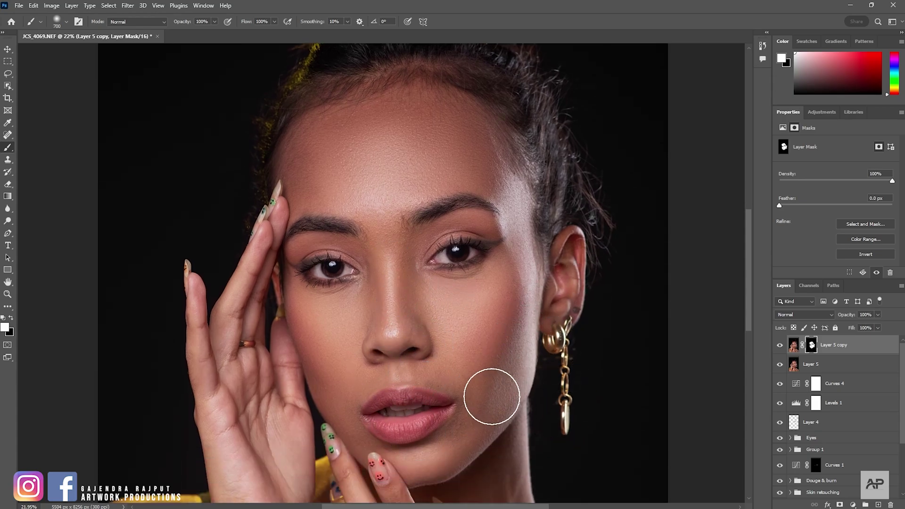
{"action": "scroll", "coordinate": [491, 397], "scroll_direction": "down", "scroll_amount": 3}
{"action": "key", "text": "bracketright"}
{"action": "key", "text": "bracketright"}
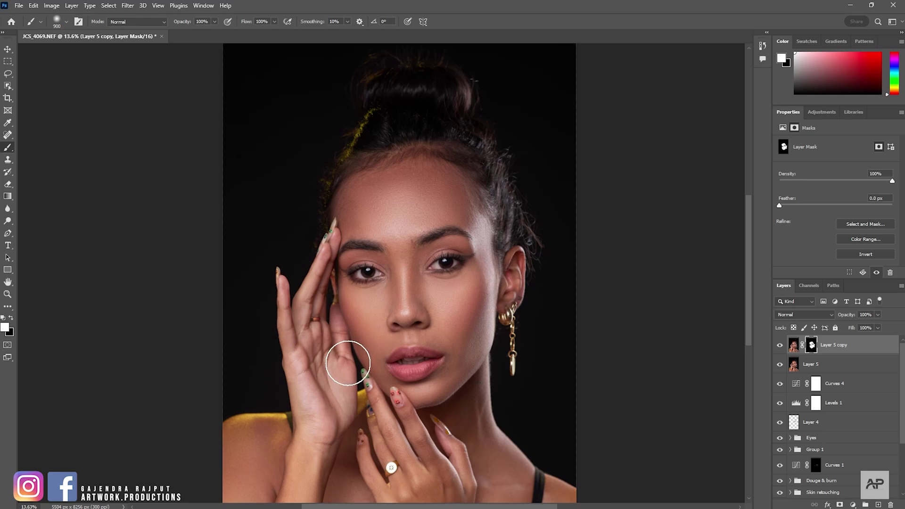
{"action": "left_click_drag", "start_coordinate": [266, 436], "coordinate": [307, 445]}
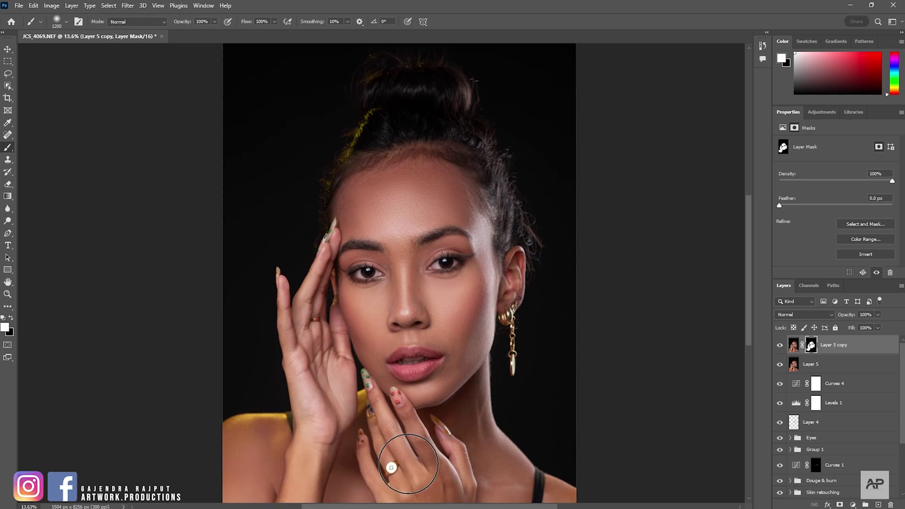
{"action": "key", "text": "bracketright"}
{"action": "key", "text": "bracketright"}
{"action": "key", "text": "bracketright"}
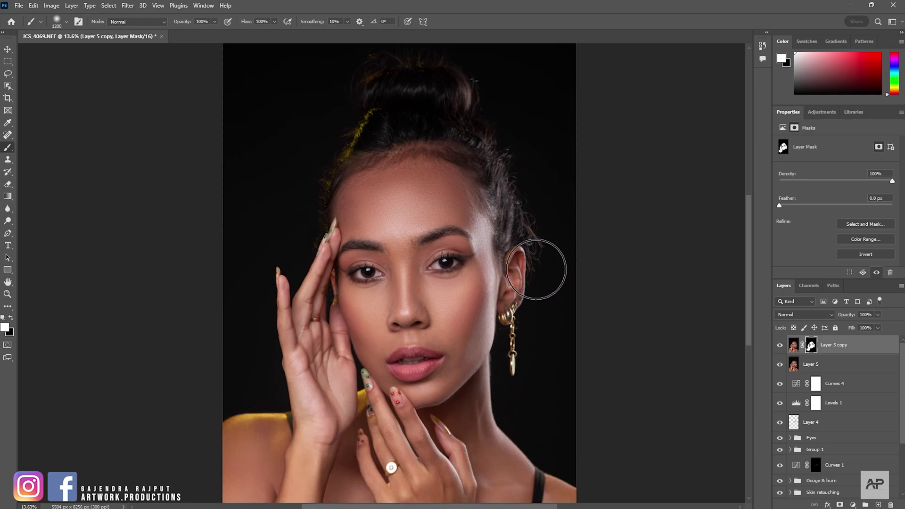
{"action": "key", "text": "bracketright"}
{"action": "key", "text": "bracketright"}
{"action": "key", "text": "bracketright"}
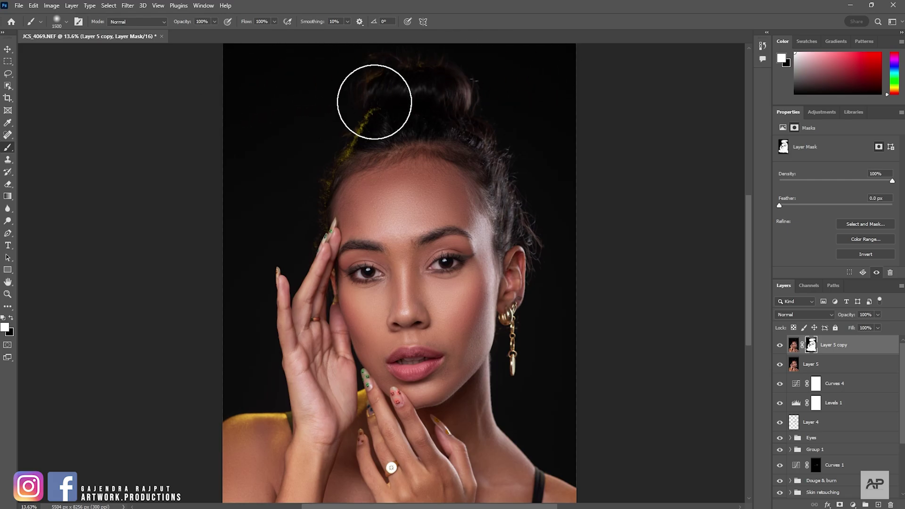
Paint black on the mask to keep the effect off the eyes
{"action": "scroll", "coordinate": [372, 207], "scroll_direction": "up", "scroll_amount": 5}
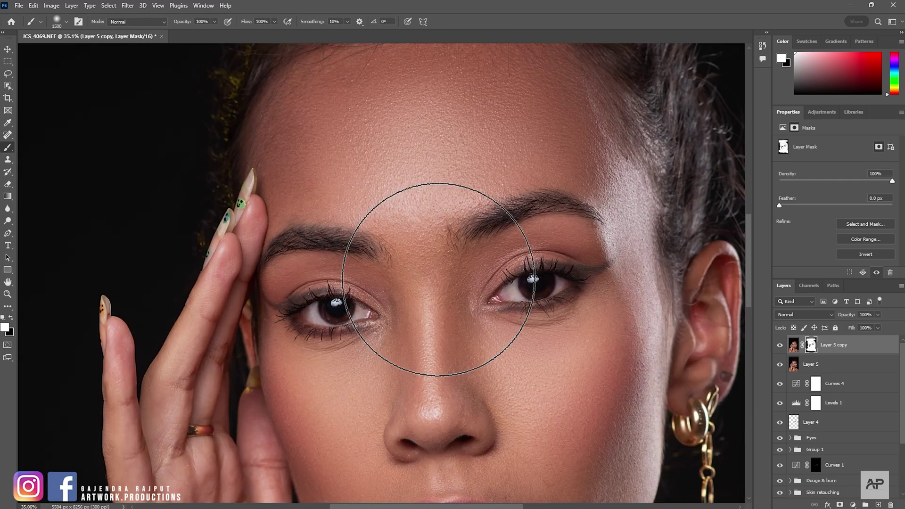
{"action": "key", "text": "bracketleft"}
{"action": "key", "text": "bracketleft"}
{"action": "key", "text": "bracketleft"}
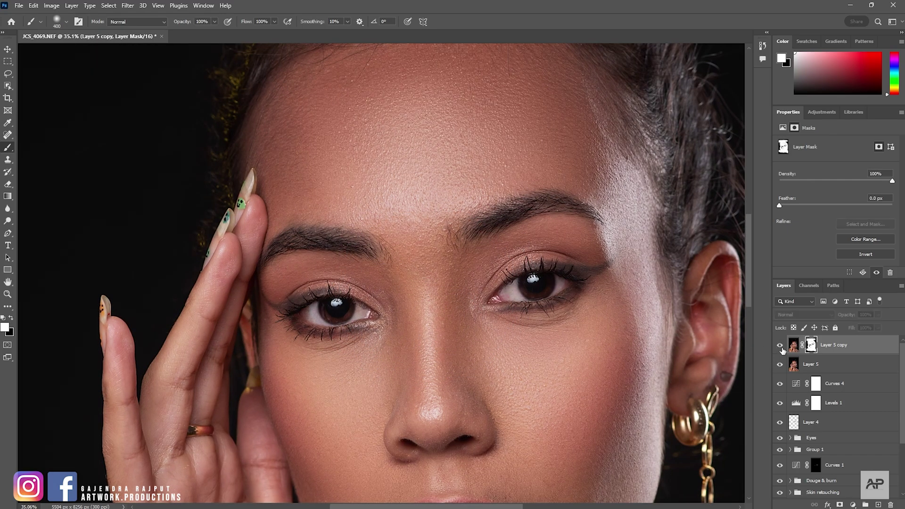
{"action": "key", "text": "x"}
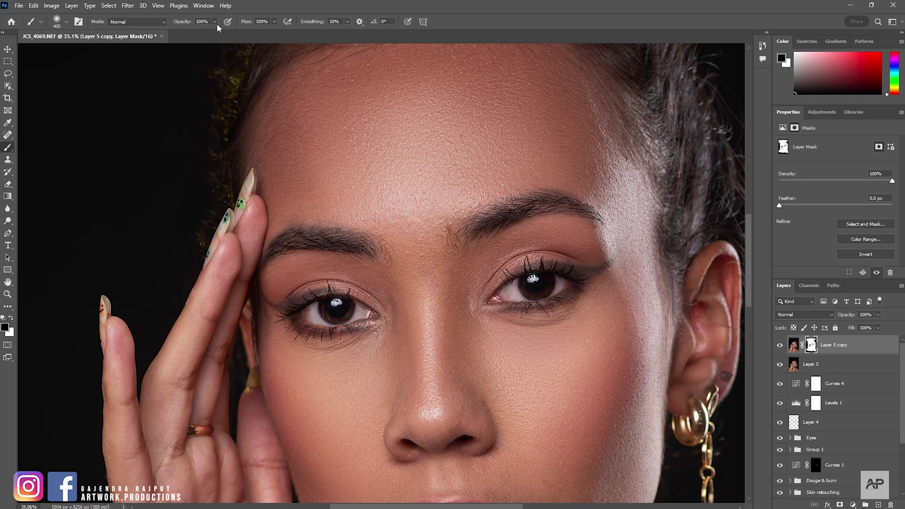
{"action": "type", "text": "57"}
{"action": "left_click_drag", "start_coordinate": [539, 266], "coordinate": [516, 287]}
{"action": "key", "text": "bracketleft"}
{"action": "scroll", "coordinate": [497, 282], "scroll_direction": "down", "scroll_amount": 3}
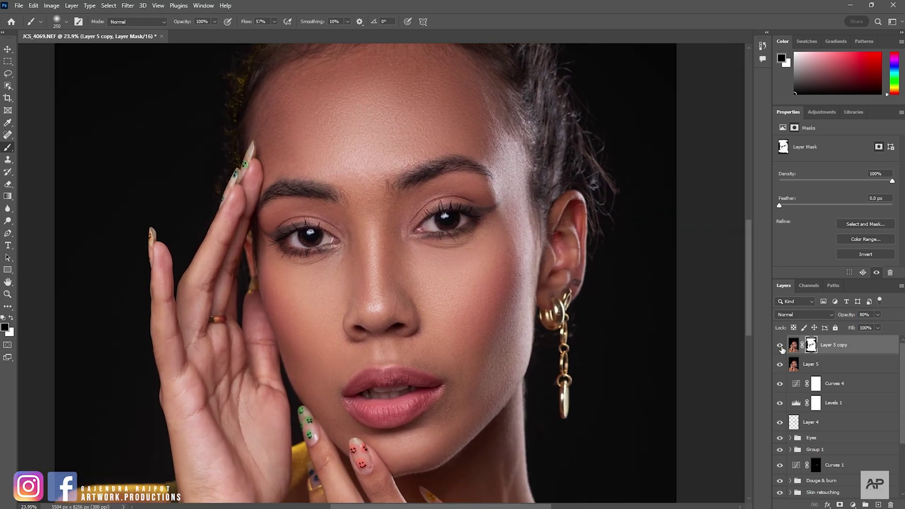
Compare Layer 5 copy on and off, then lower its opacity to 70%
{"action": "left_click", "coordinate": [780, 345]}
{"action": "left_click", "coordinate": [780, 346]}
{"action": "key", "text": "Return"}
Stamp all visible layers into a new Layer 6 and view the whole portrait
{"action": "key", "text": "ctrl+shift+alt+e"}
{"action": "scroll", "coordinate": [490, 302], "scroll_direction": "down", "scroll_amount": 2}
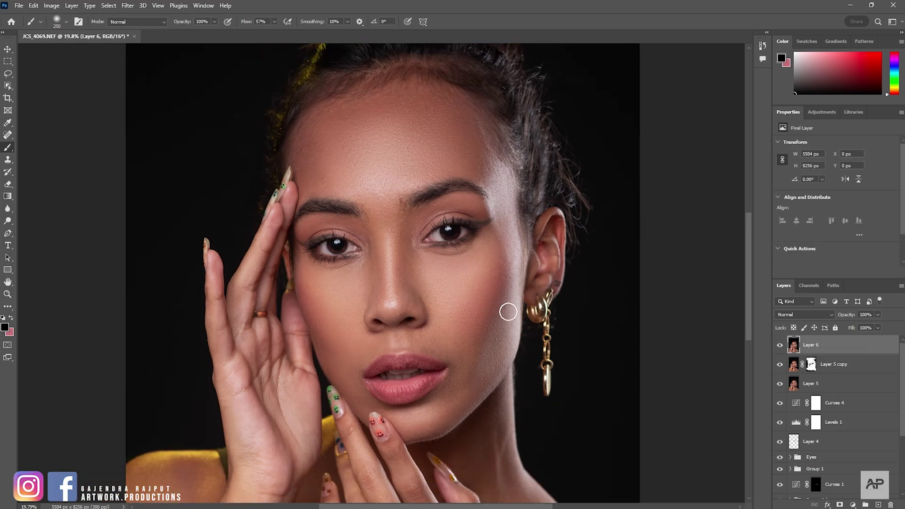
{"action": "left_click_drag", "start_coordinate": [509, 309], "coordinate": [421, 271]}
{"action": "scroll", "coordinate": [420, 275], "scroll_direction": "down", "scroll_amount": 1}
{"action": "scroll", "coordinate": [405, 282], "scroll_direction": "down", "scroll_amount": 1}
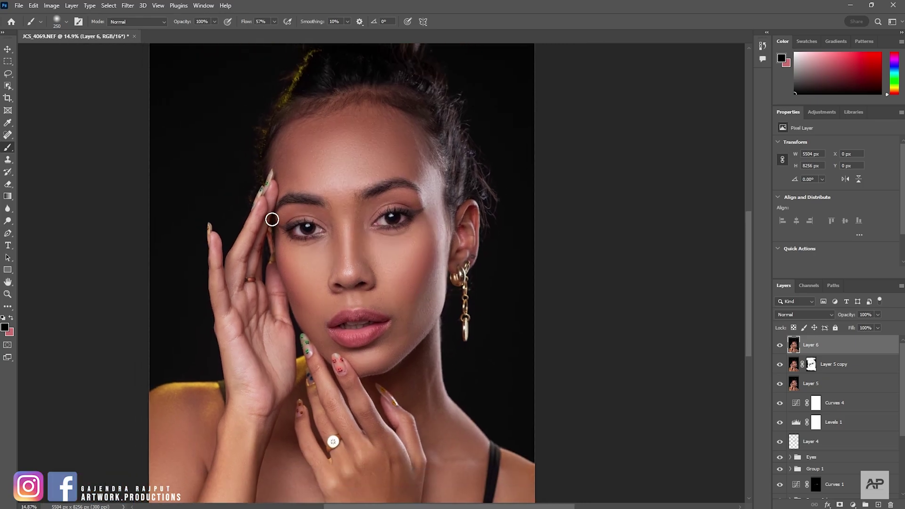
Place Embedded the AP logo image from the Chrome Download folder
{"action": "left_click", "coordinate": [18, 6]}
{"action": "left_click", "coordinate": [55, 204]}
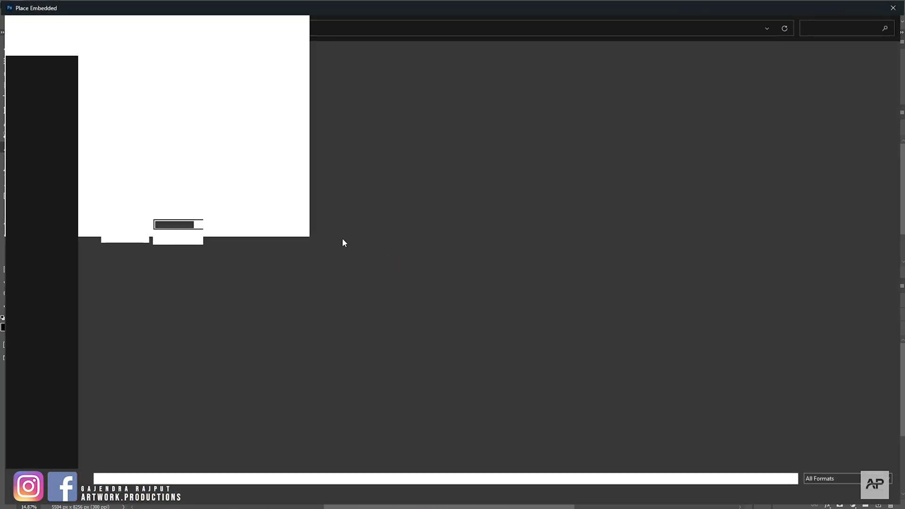
{"action": "left_click", "coordinate": [58, 322]}
{"action": "double_click", "coordinate": [113, 78]}
{"action": "scroll", "coordinate": [566, 282], "scroll_direction": "down", "scroll_amount": 3}
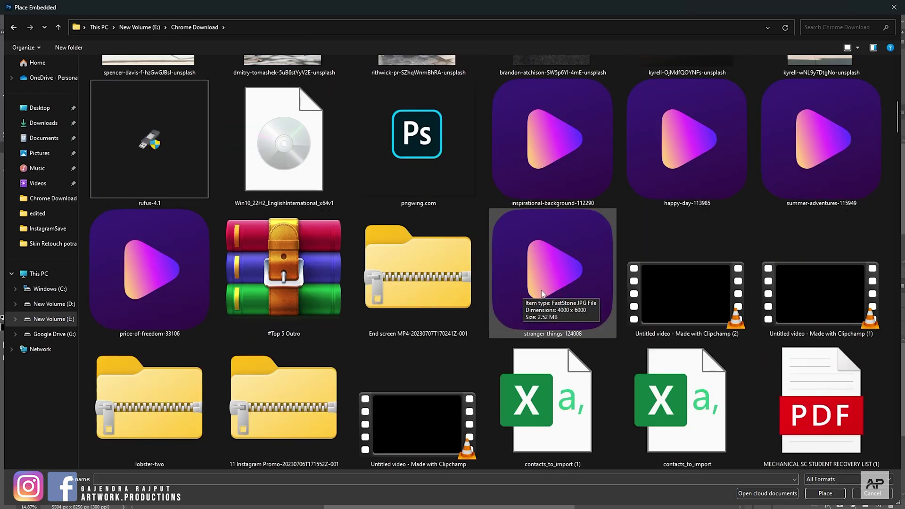
{"action": "scroll", "coordinate": [680, 305], "scroll_direction": "down", "scroll_amount": 3}
{"action": "double_click", "coordinate": [820, 400]}
Scale the logo down, invert it to white, and set its blend mode to Screen
{"action": "left_click_drag", "start_coordinate": [412, 203], "coordinate": [300, 311]}
{"action": "left_click", "coordinate": [464, 21]}
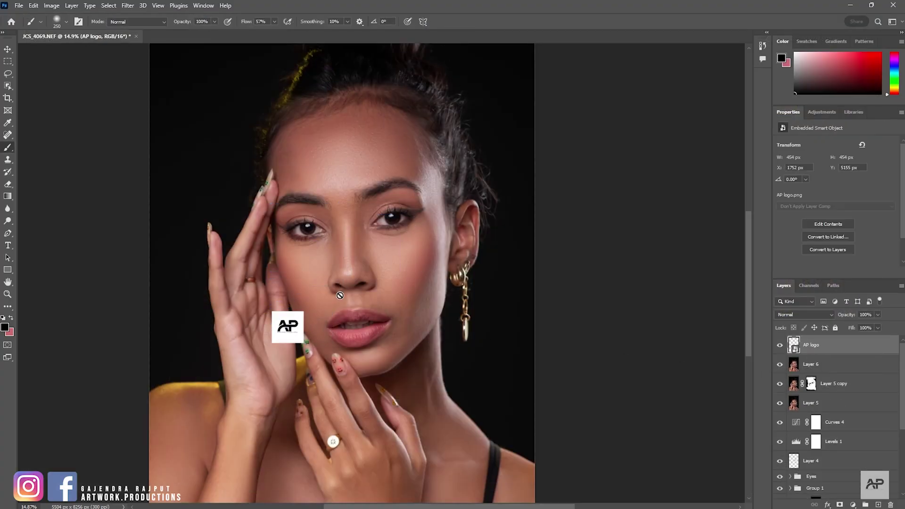
{"action": "key", "text": "ctrl+i"}
{"action": "left_click", "coordinate": [791, 315]}
{"action": "left_click", "coordinate": [801, 351]}
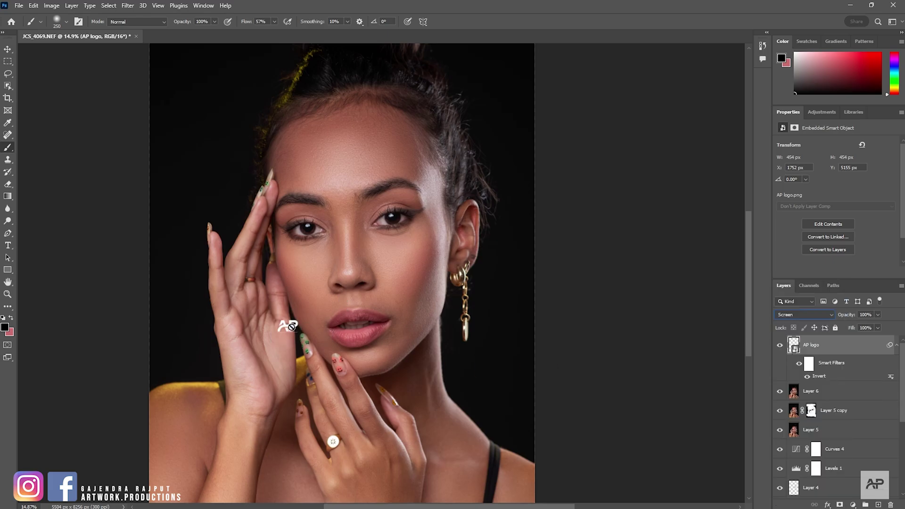
Move the logo to the bottom right, shrink it slightly, and stamp everything into Layer 7
{"action": "left_click", "coordinate": [8, 49]}
{"action": "left_click_drag", "start_coordinate": [287, 326], "coordinate": [489, 375]}
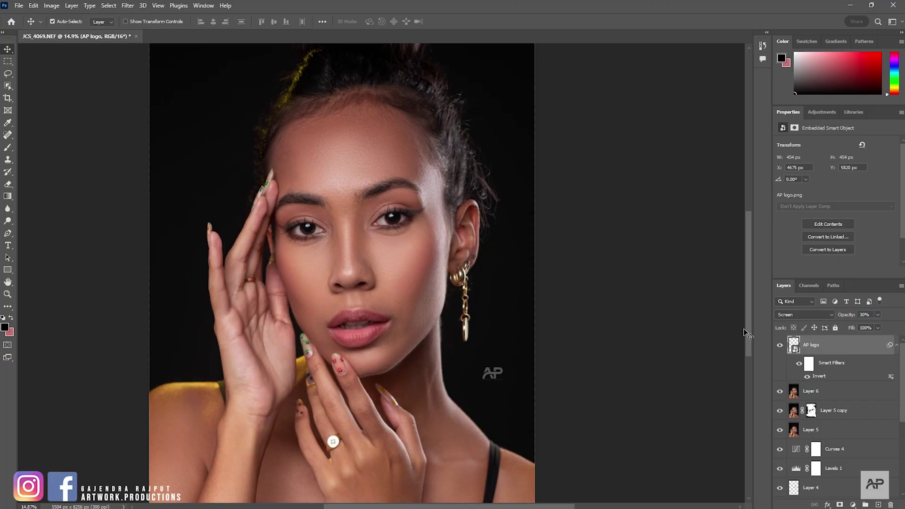
{"action": "scroll", "coordinate": [507, 325], "scroll_direction": "down", "scroll_amount": 3}
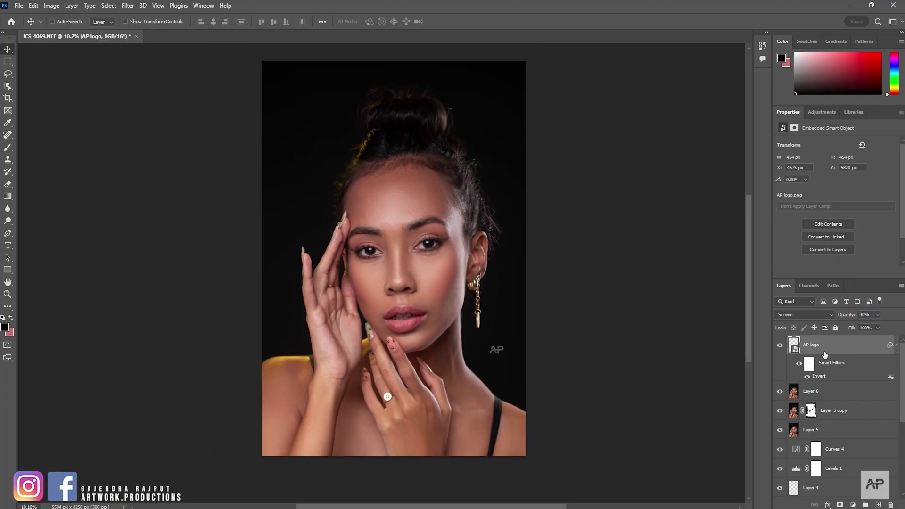
{"action": "key", "text": "ctrl+t"}
{"action": "key", "text": "Return"}
{"action": "left_click_drag", "start_coordinate": [502, 357], "coordinate": [501, 353]}
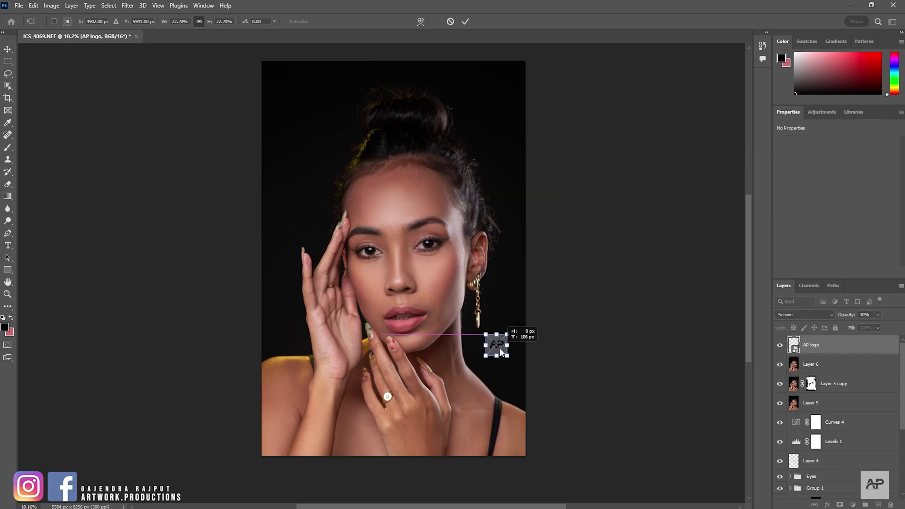
{"action": "key", "text": "Return"}
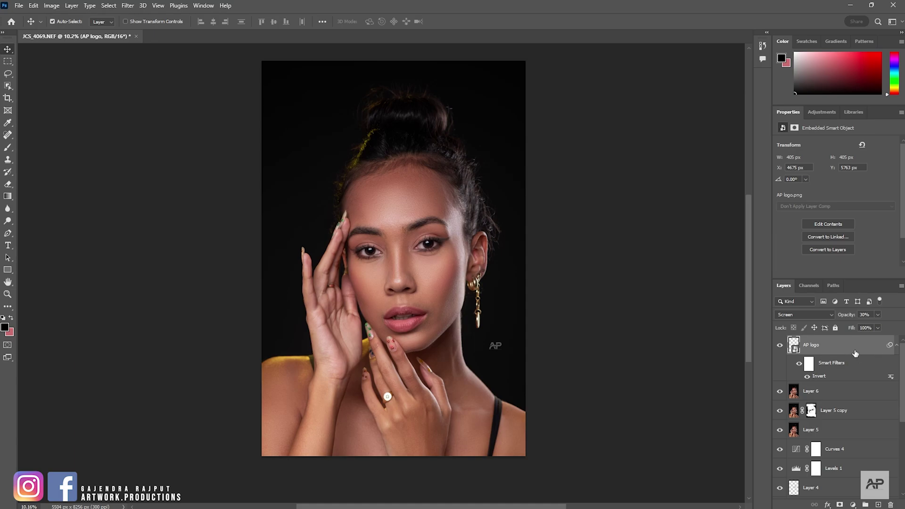
{"action": "key", "text": "ctrl+shift+alt+e"}
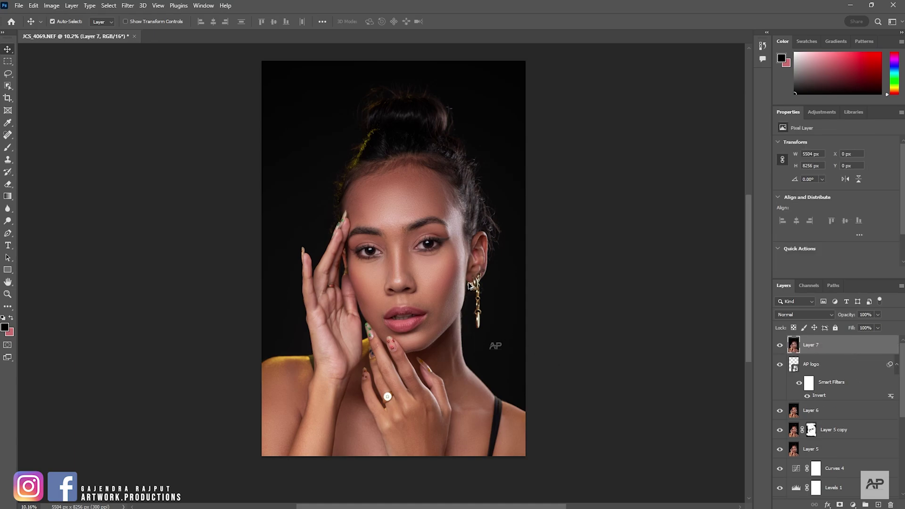
{"action": "scroll", "coordinate": [471, 285], "scroll_direction": "up", "scroll_amount": 2}
{"action": "scroll", "coordinate": [441, 267], "scroll_direction": "up", "scroll_amount": 1}
{"action": "scroll", "coordinate": [437, 270], "scroll_direction": "up", "scroll_amount": 1}
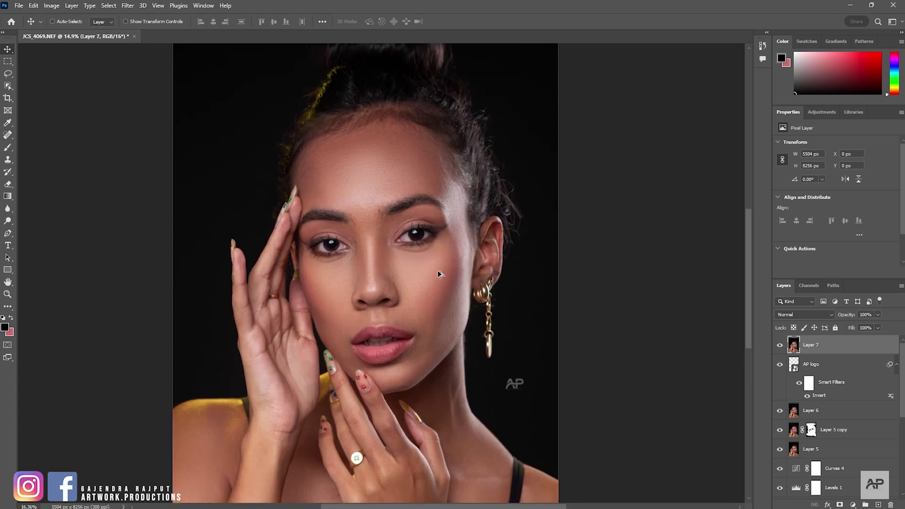
{"action": "scroll", "coordinate": [438, 271], "scroll_direction": "up", "scroll_amount": 2}
{"action": "scroll", "coordinate": [817, 448], "scroll_direction": "down", "scroll_amount": 5}
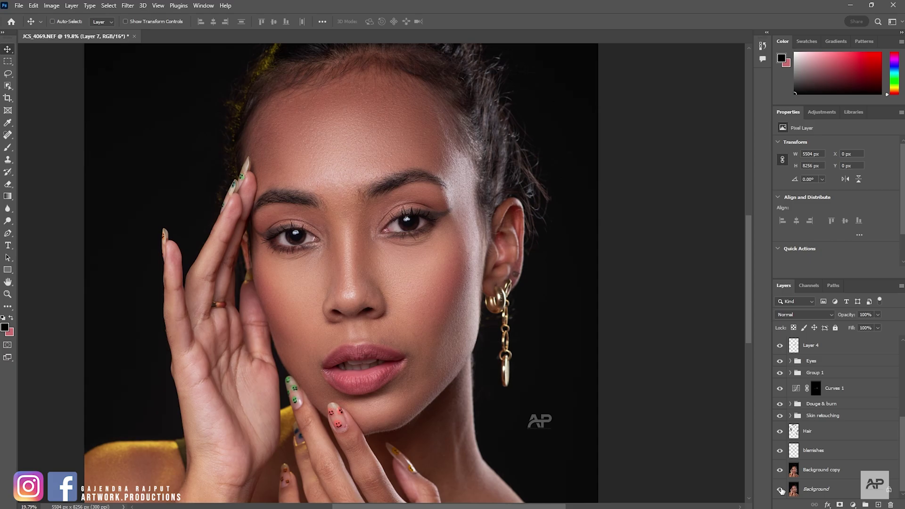
{"action": "key", "text": "ctrl"}
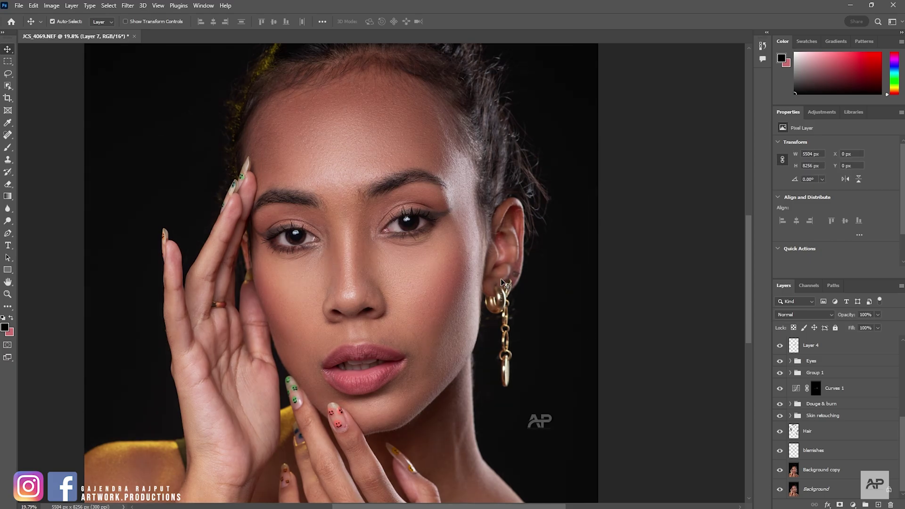